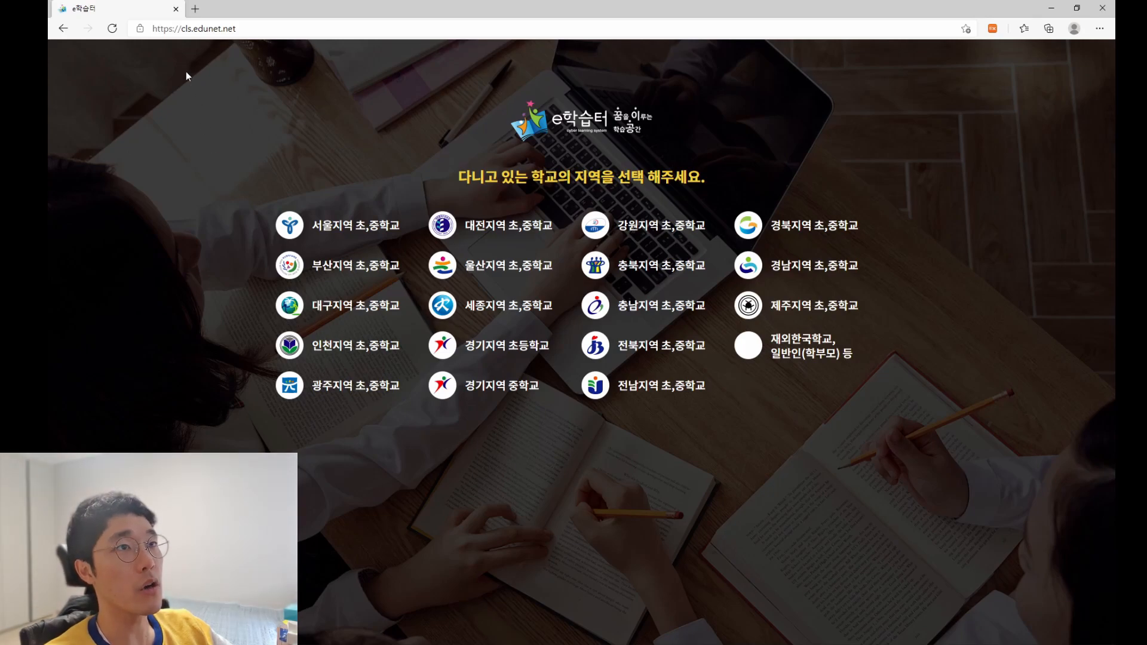
Step: Highlight the cls.edunet.net site address, then pick the 경기지역 초등학교 region
left_click(197, 29)
double_click(186, 29)
left_click_drag(226, 34, 263, 30)
left_click(252, 28)
left_click_drag(181, 30, 190, 30)
left_click(193, 30)
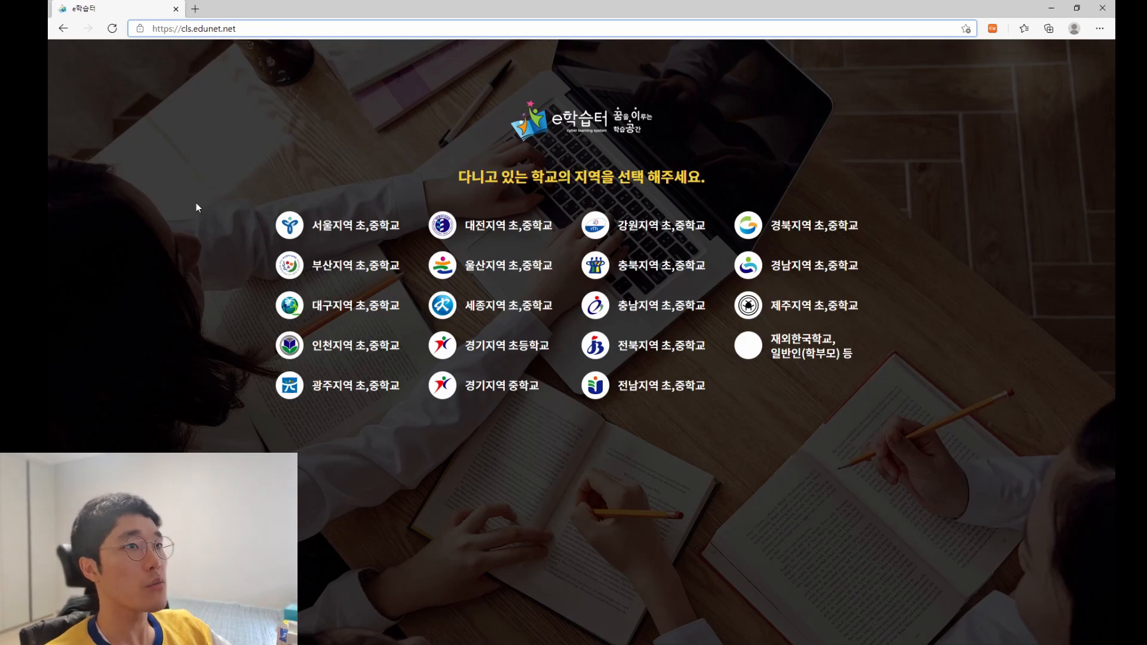
left_click(451, 478)
left_click(518, 349)
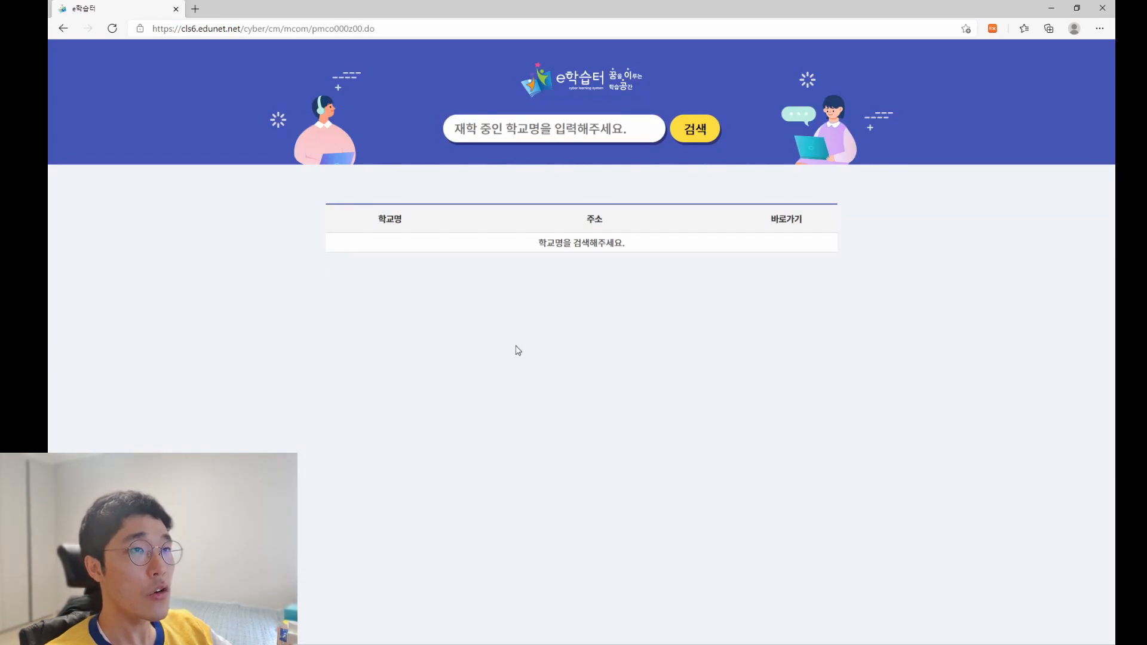
Step: Search schools for 안산 and open the first result's e학습터 site
left_click(197, 29)
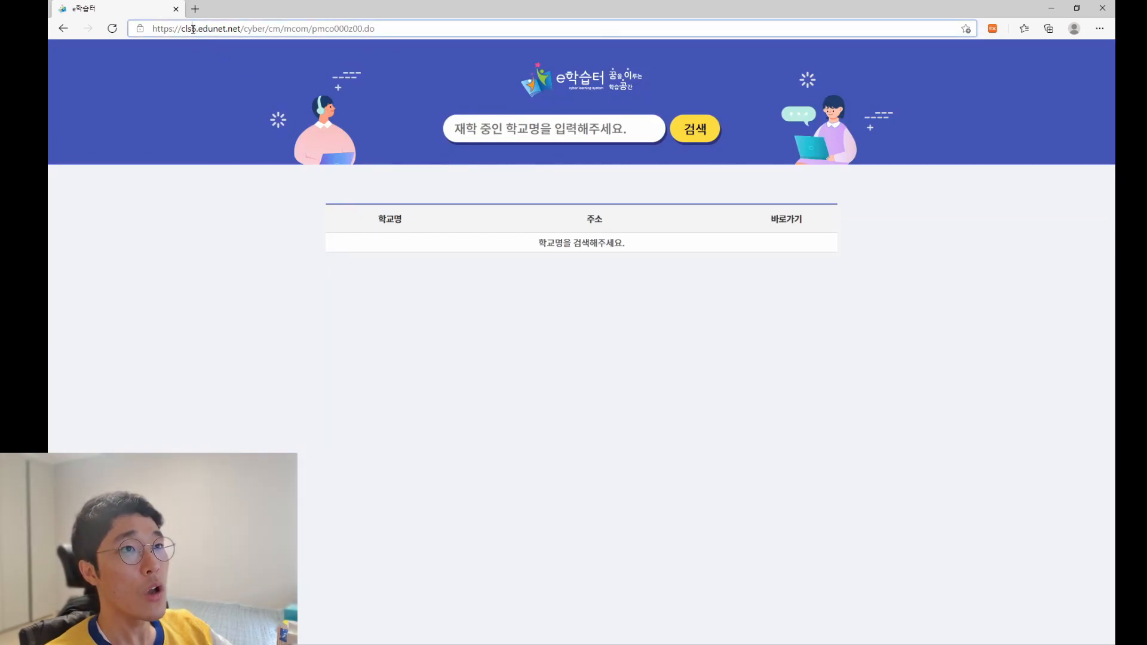
left_click(561, 125)
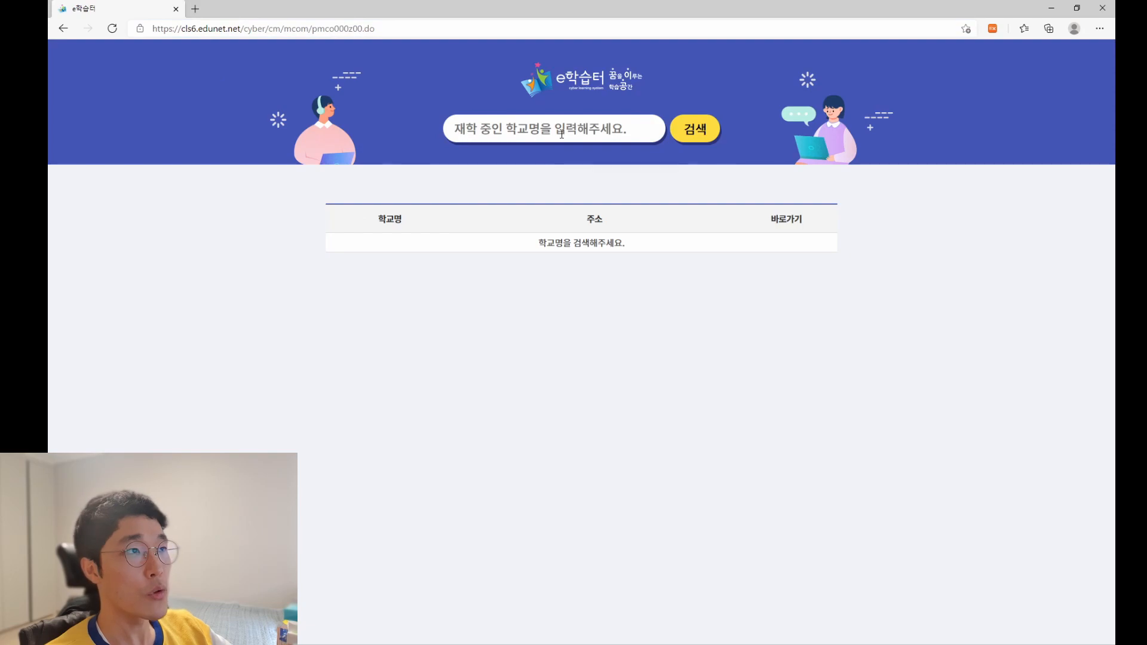
type("ㅇㅏㄴ산")
key("Return")
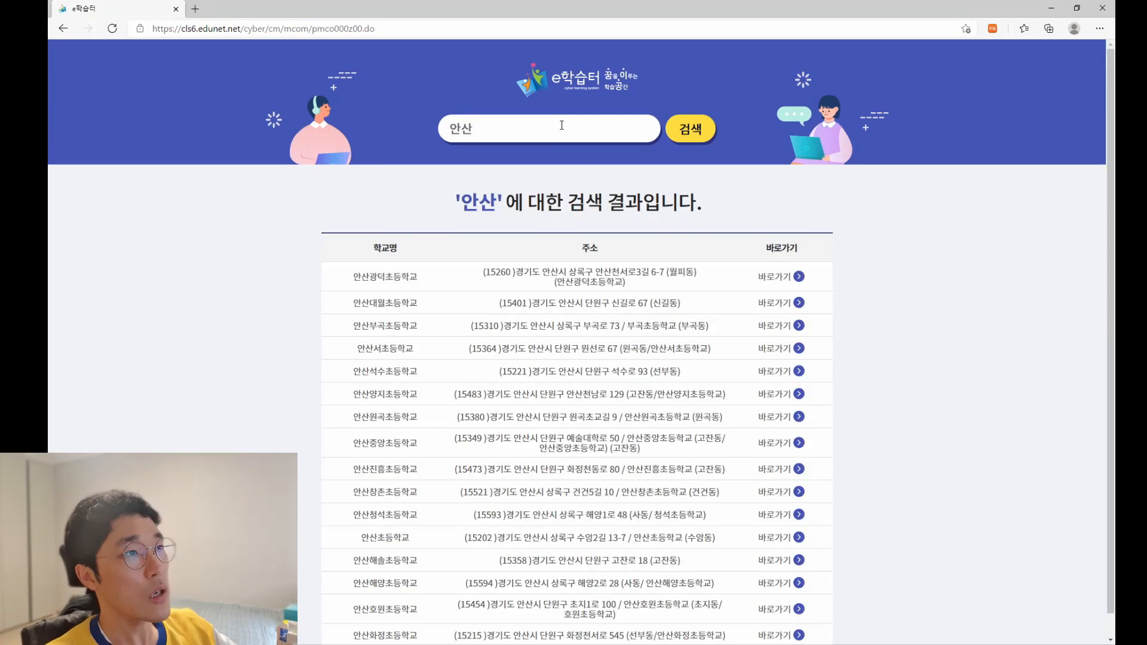
left_click(792, 278)
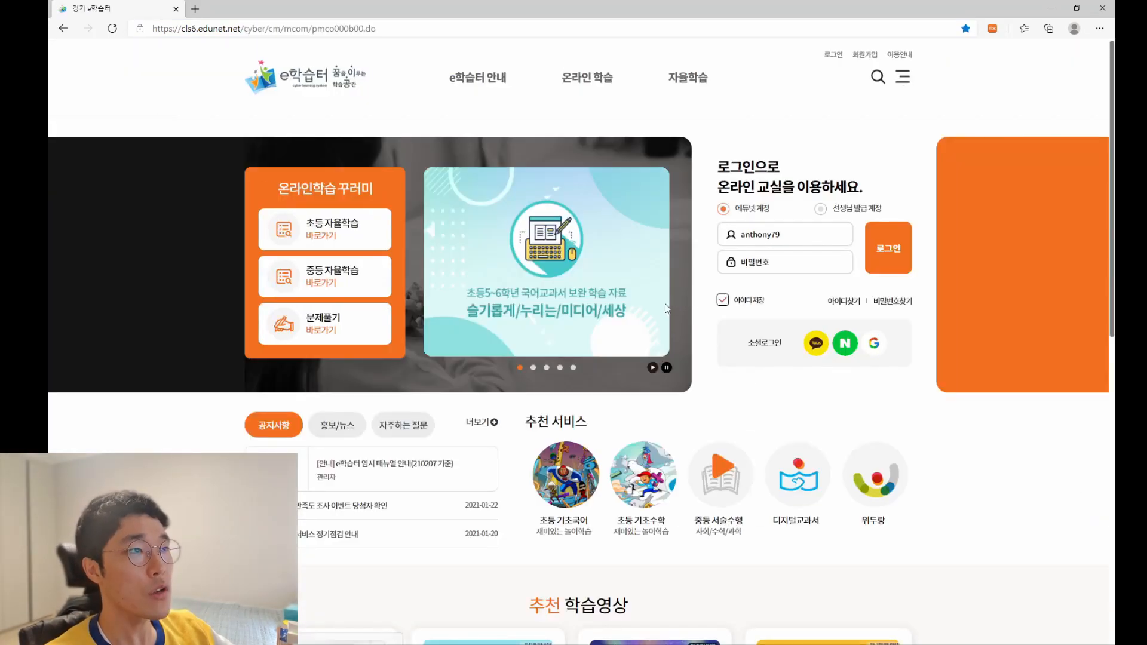
Step: Trim the address bar down to cls6.edunet.net and reload that page
left_click(197, 29)
left_click_drag(186, 28, 197, 29)
left_click(193, 29)
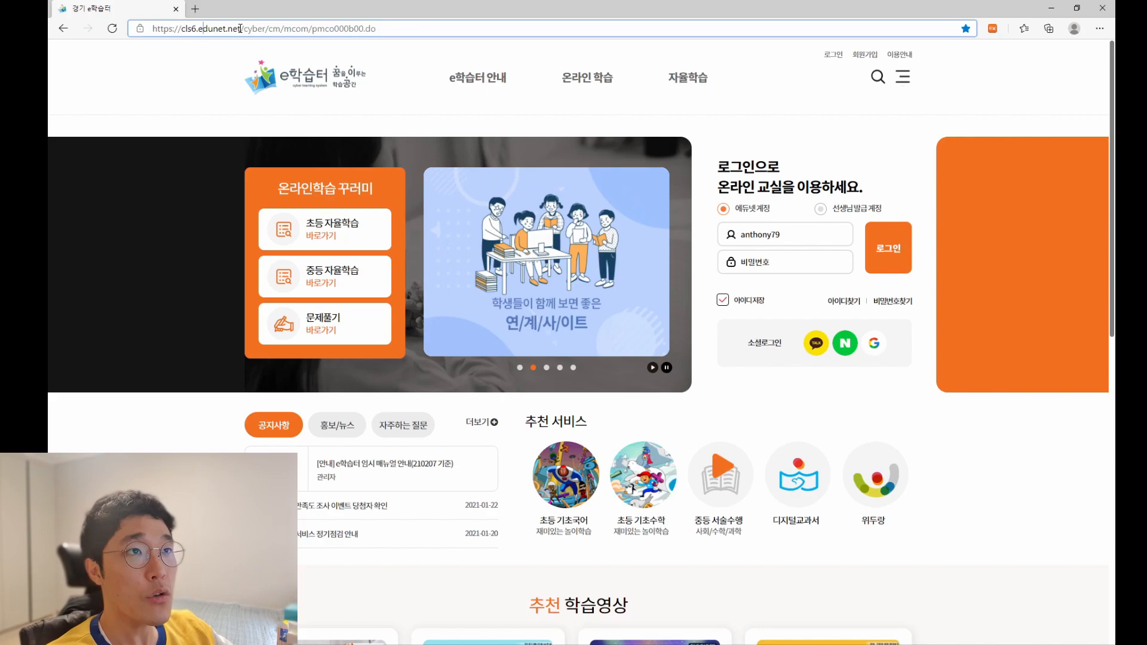
key("shift+End")
key("Delete")
left_click_drag(242, 29, 79, 25)
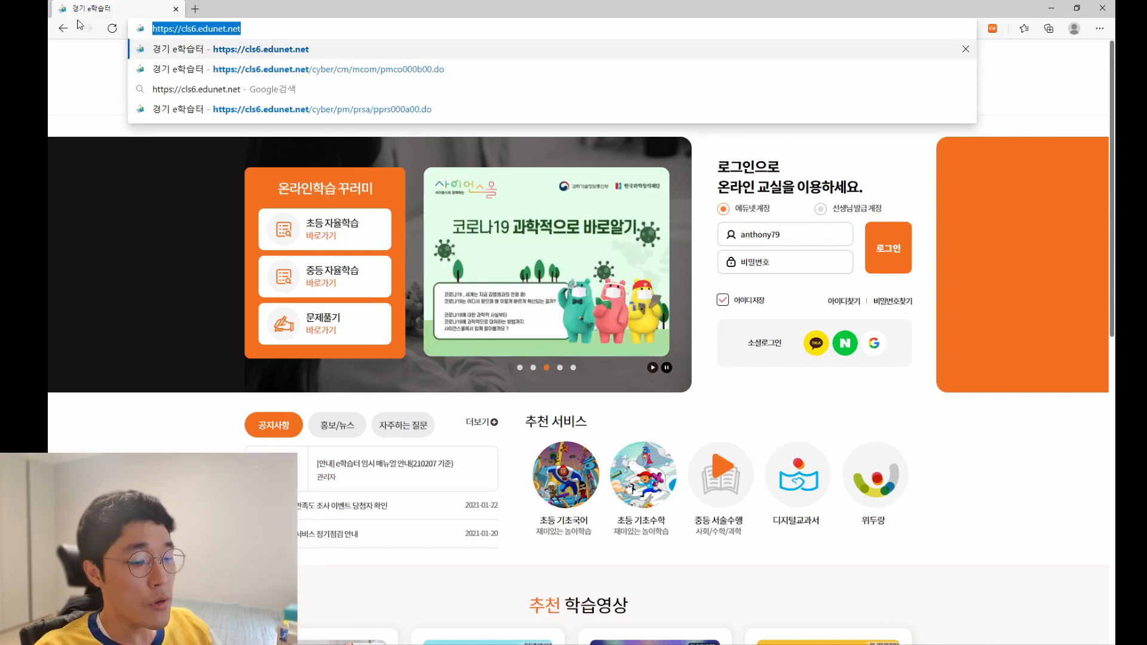
left_click(189, 29)
double_click(189, 29)
key("ctrl+c")
left_click(191, 28)
left_click_drag(191, 29, 194, 30)
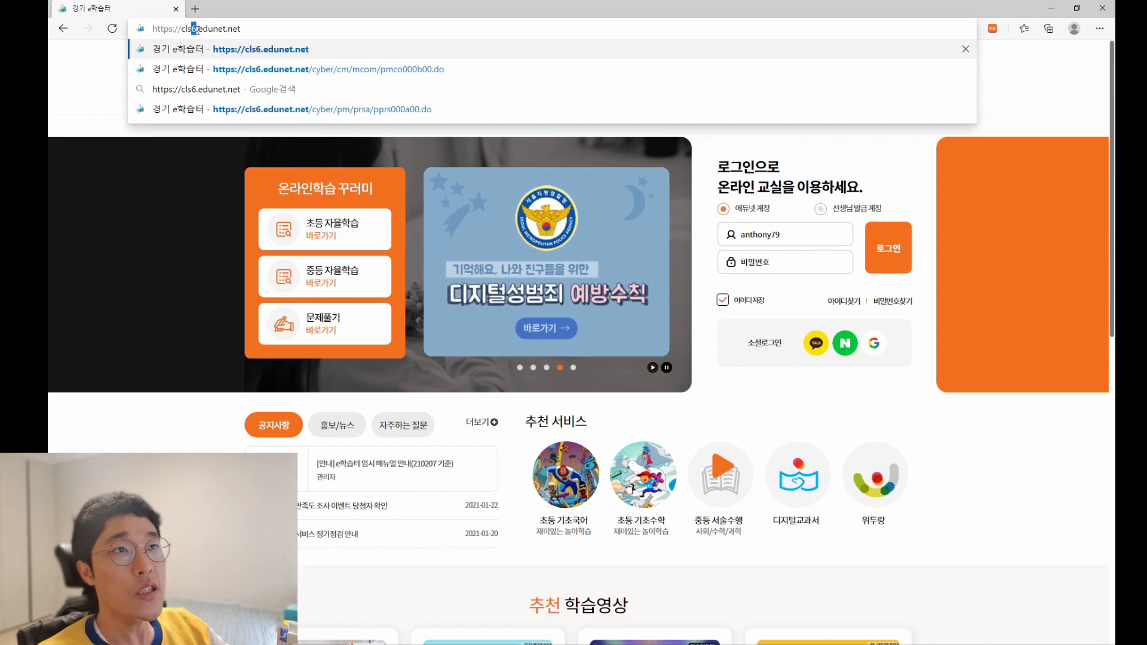
left_click(346, 22)
key("Return")
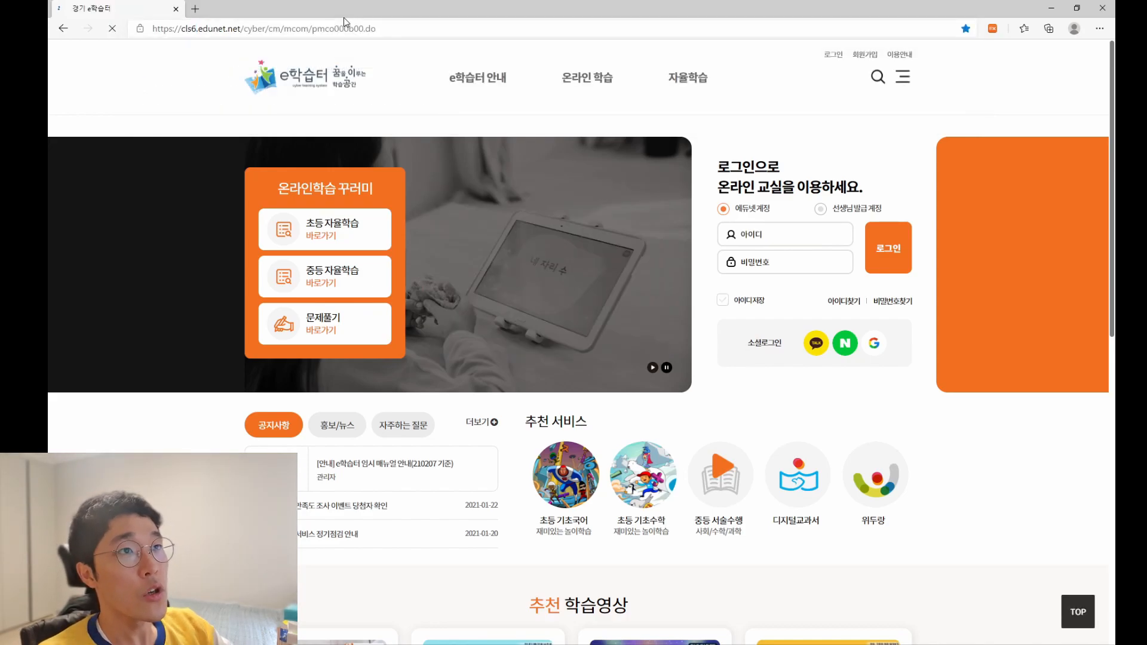
Step: Replace the old e학습터 tab with a new tab loading cls6.edunet.net
left_click(194, 8)
left_click(176, 9)
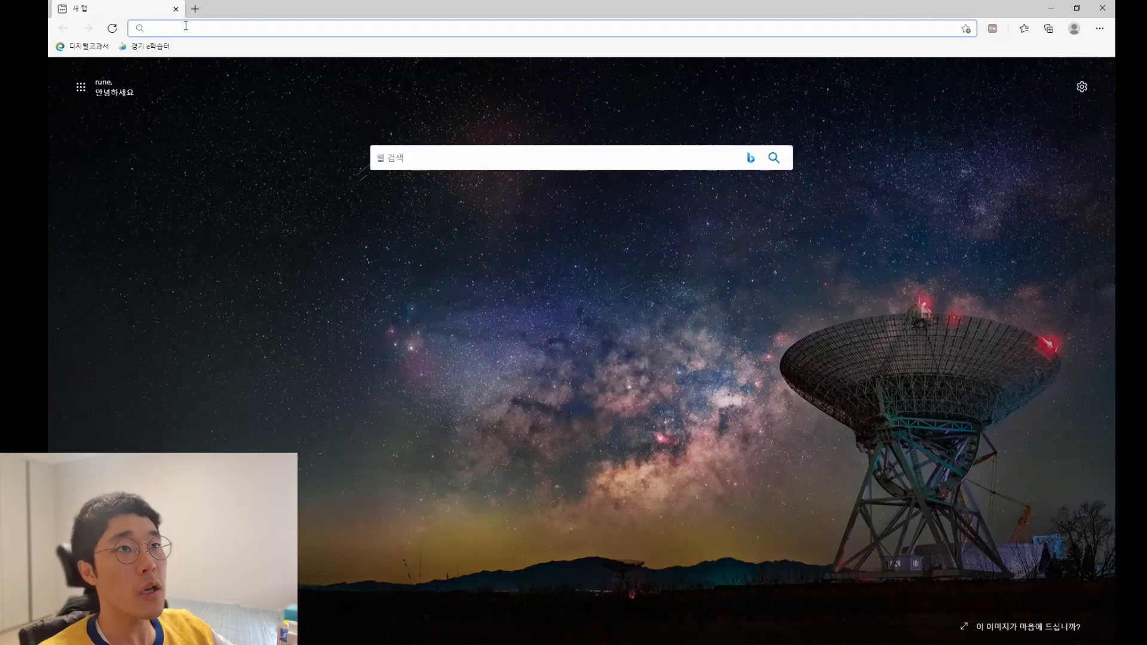
left_click(182, 25)
key("ctrl+v")
key("Return")
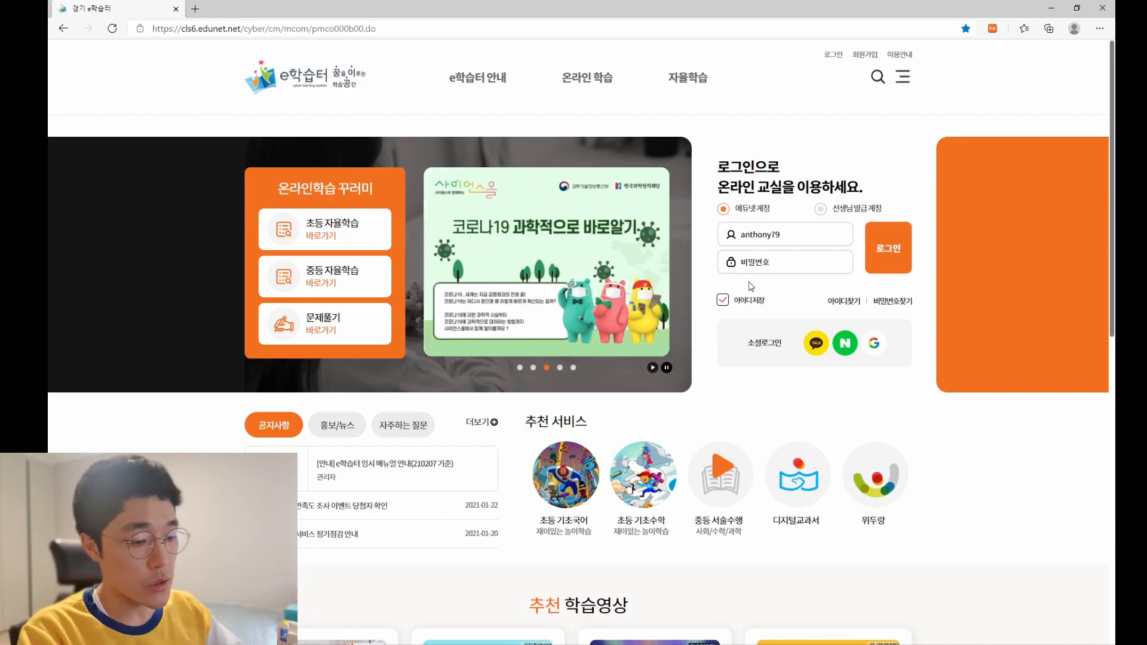
Step: Log in with the teacher account password and show the 나의학급 class list
type("*")
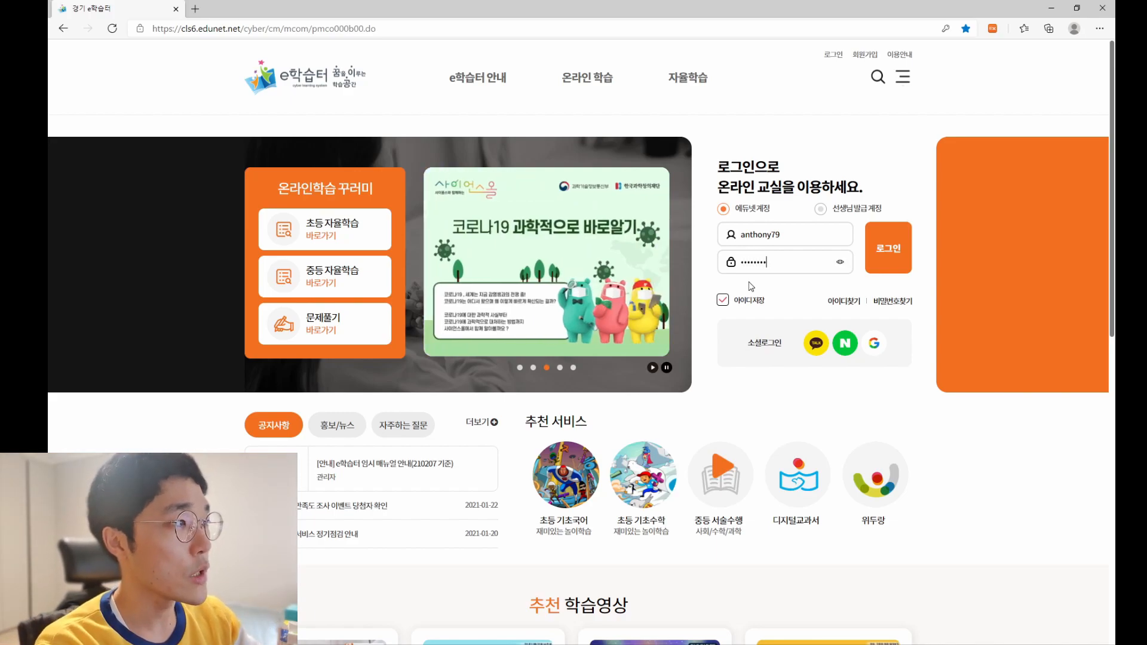
key("Return")
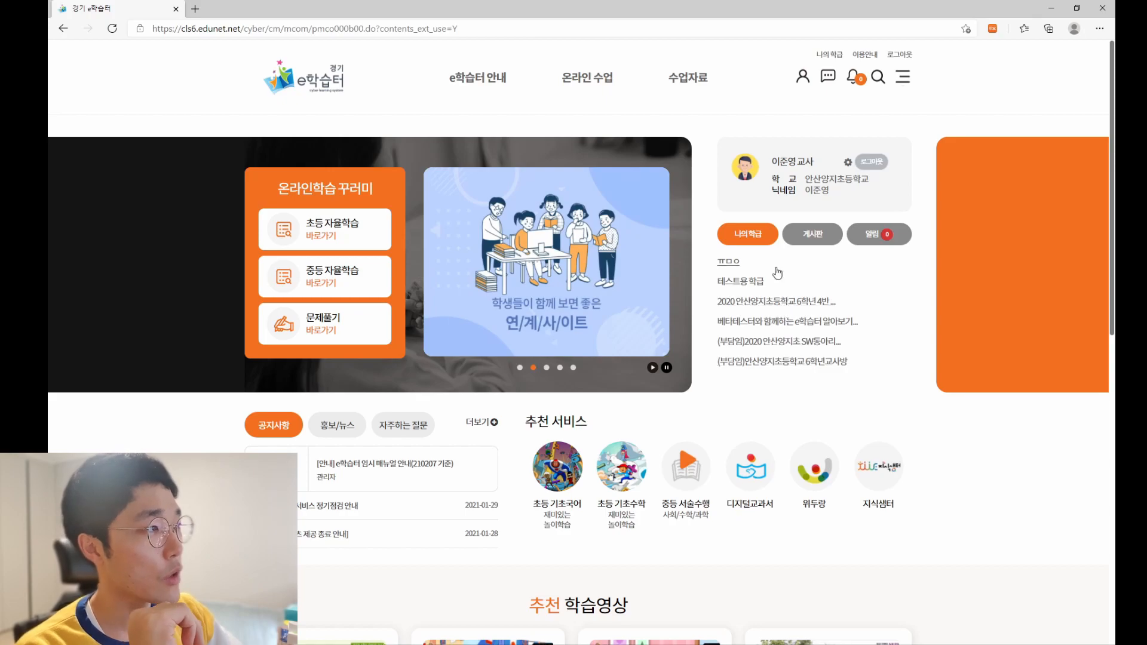
left_click(754, 236)
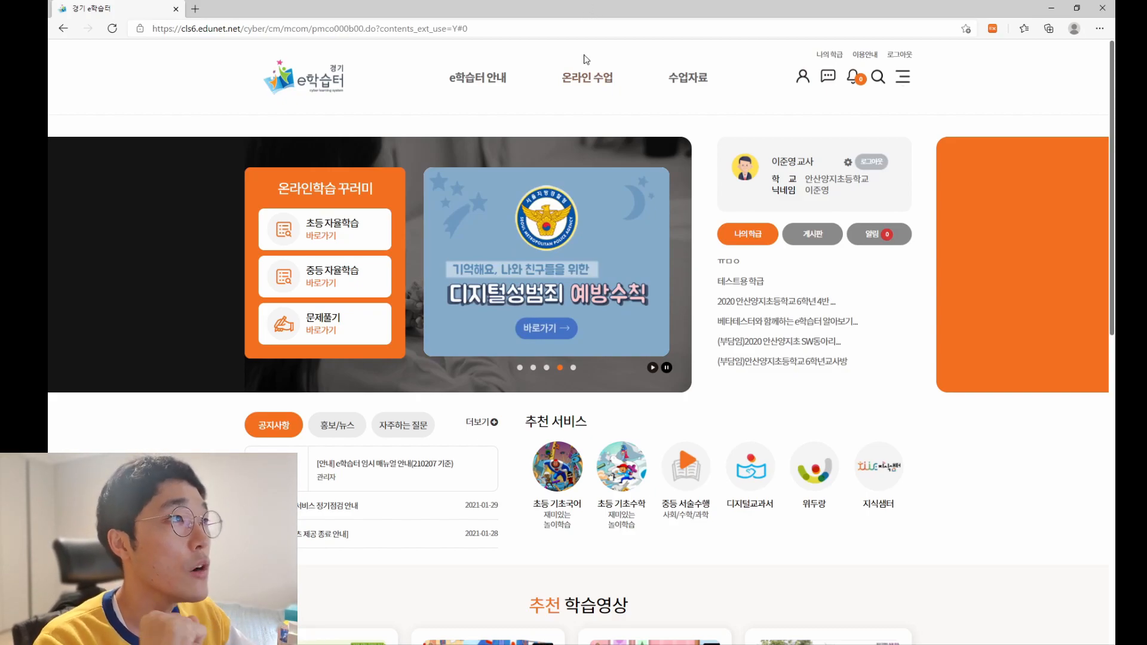
mouse_move(597, 77)
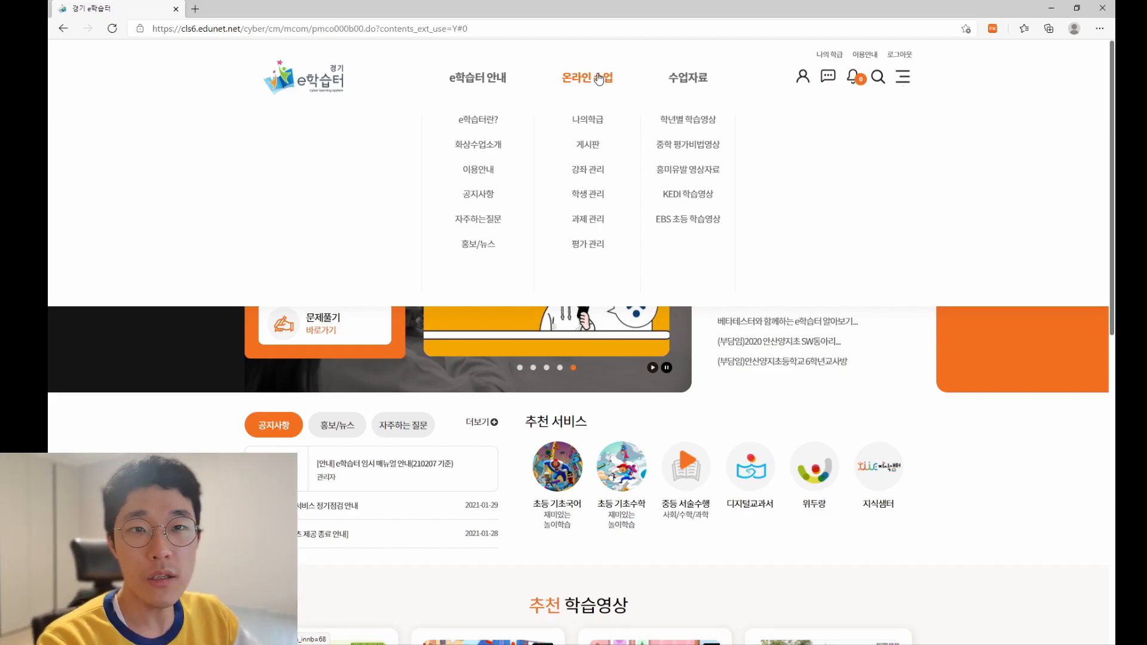
Step: Open the 나의학급 page and view the empty 신규 학급 개설 list
left_click(590, 120)
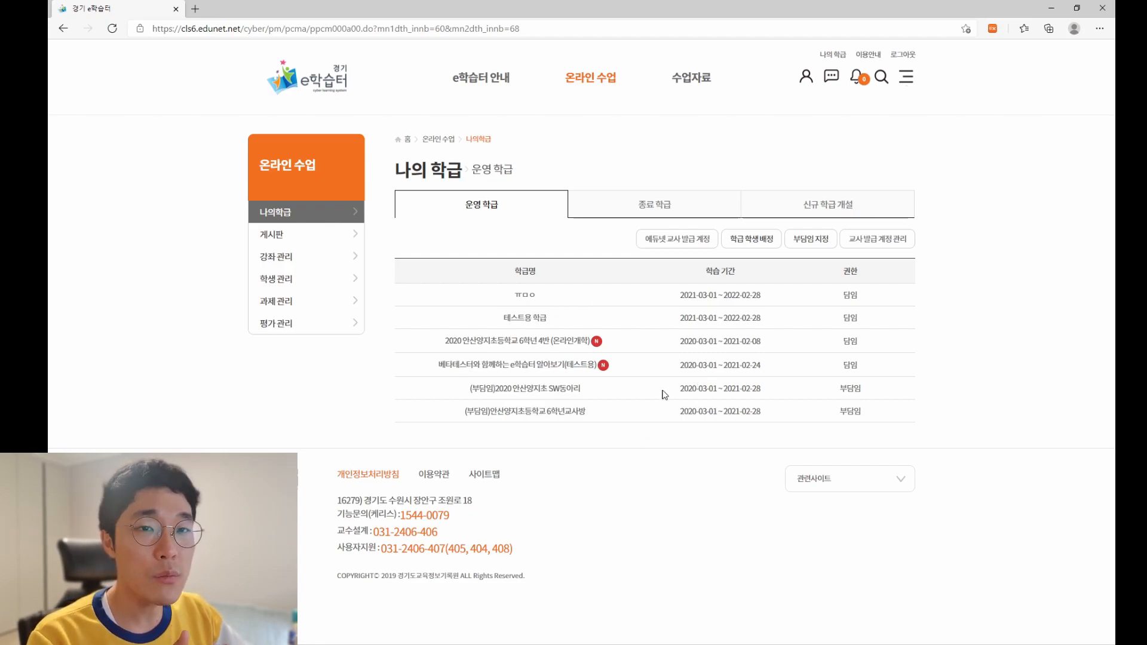
left_click(896, 206)
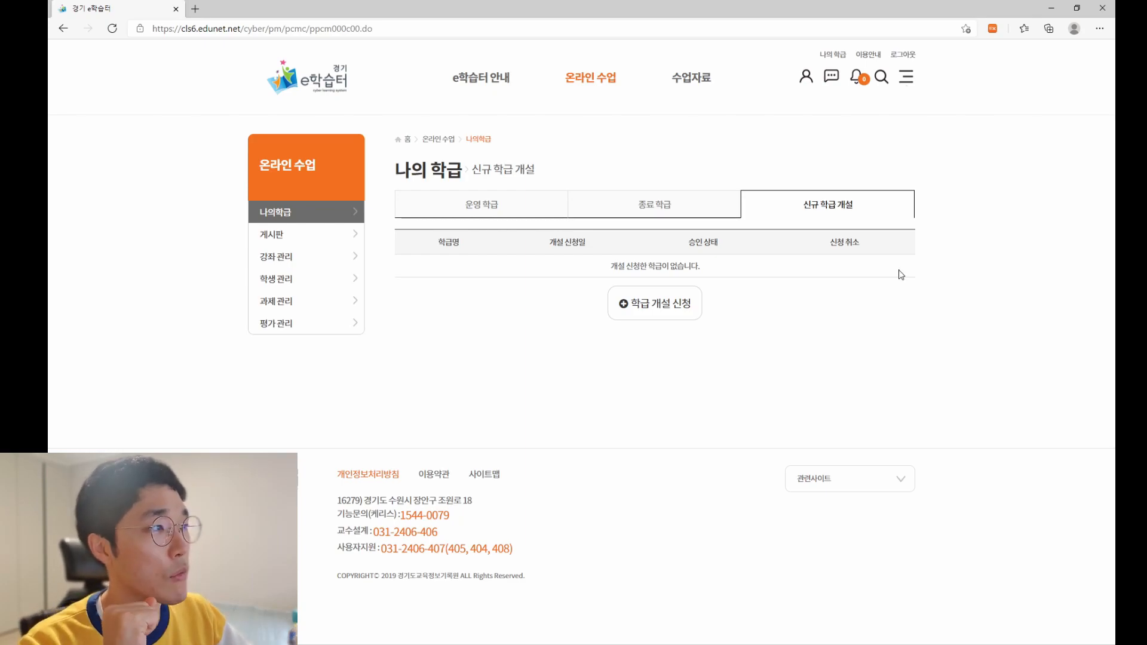
Step: On the 학급 개설 신청 form, enter 학급명 '베타테스터와 함께하는 학급' and 학급 소개 '내용'
left_click(685, 310)
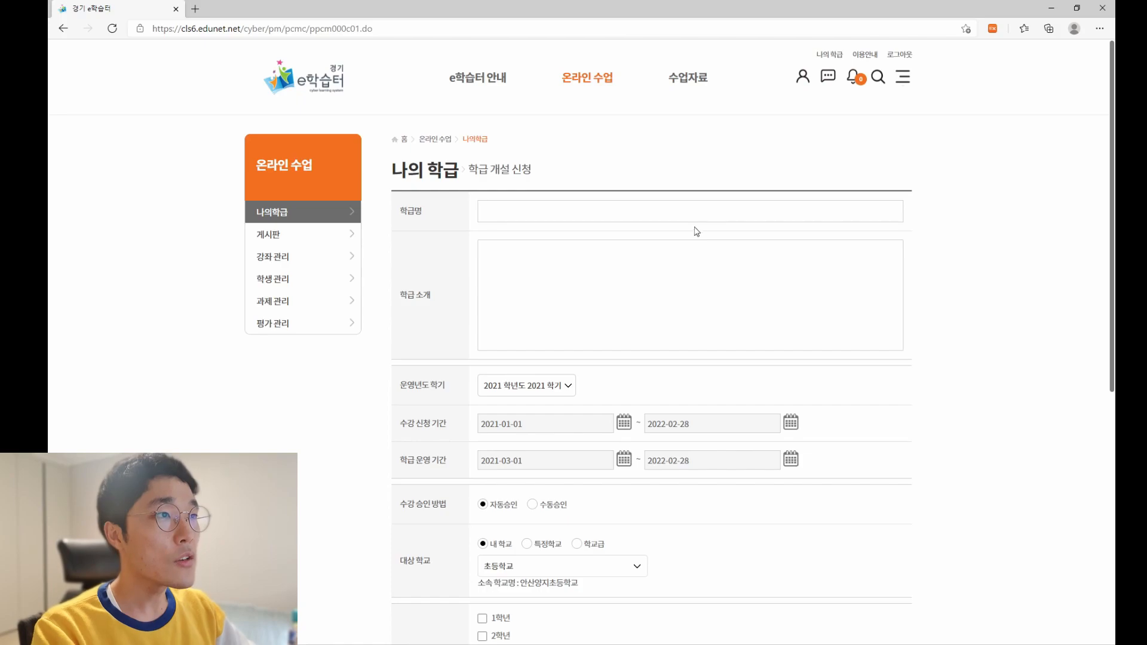
scroll(755, 361, "down", 7)
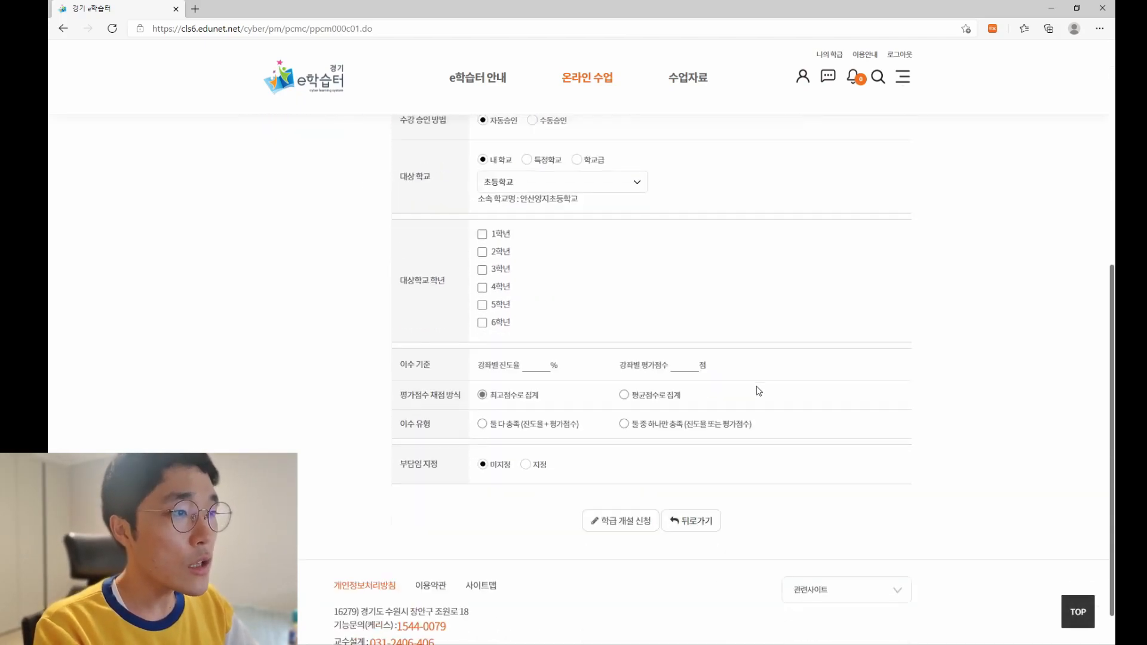
scroll(486, 371, "up", 7)
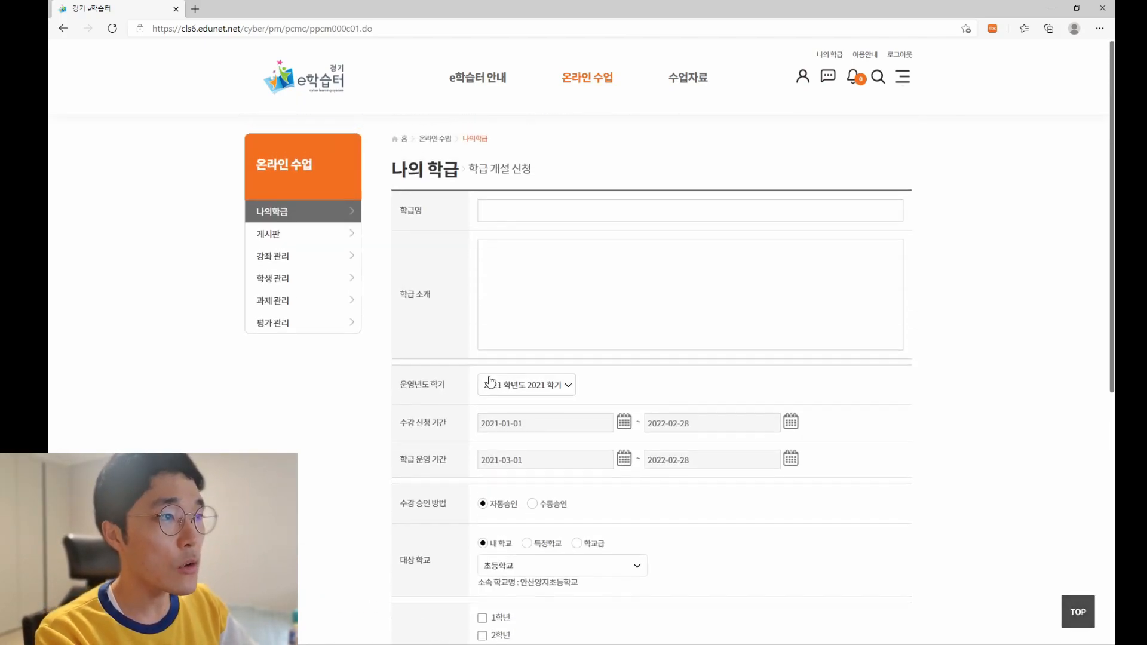
left_click(557, 213)
type("d")
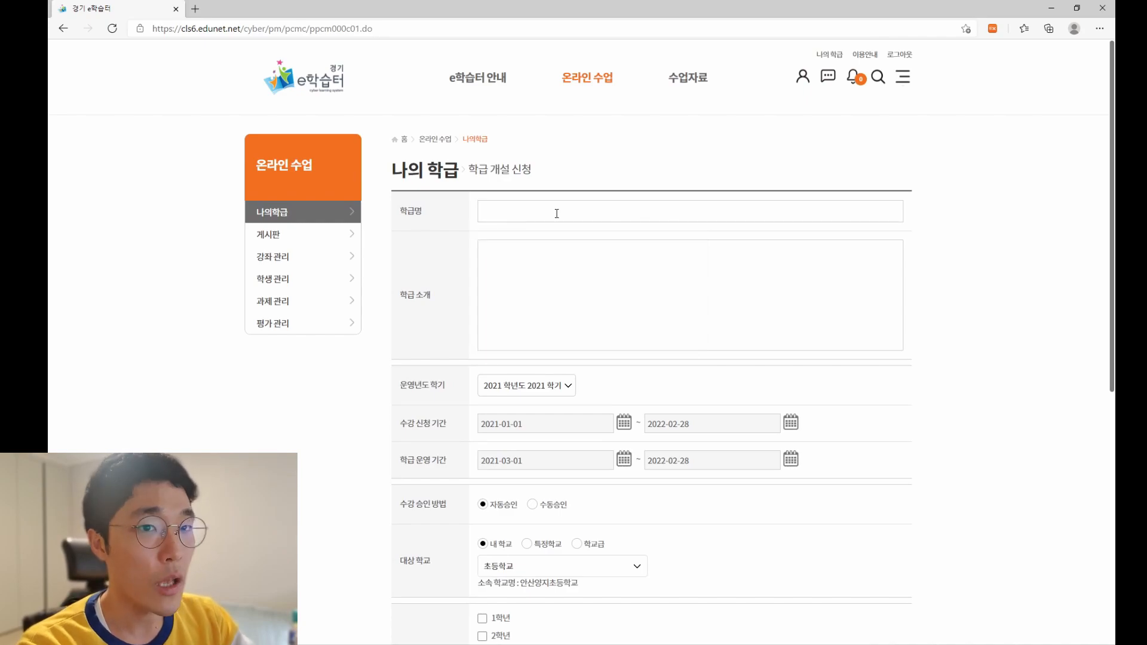
type("베타테스터와 함께")
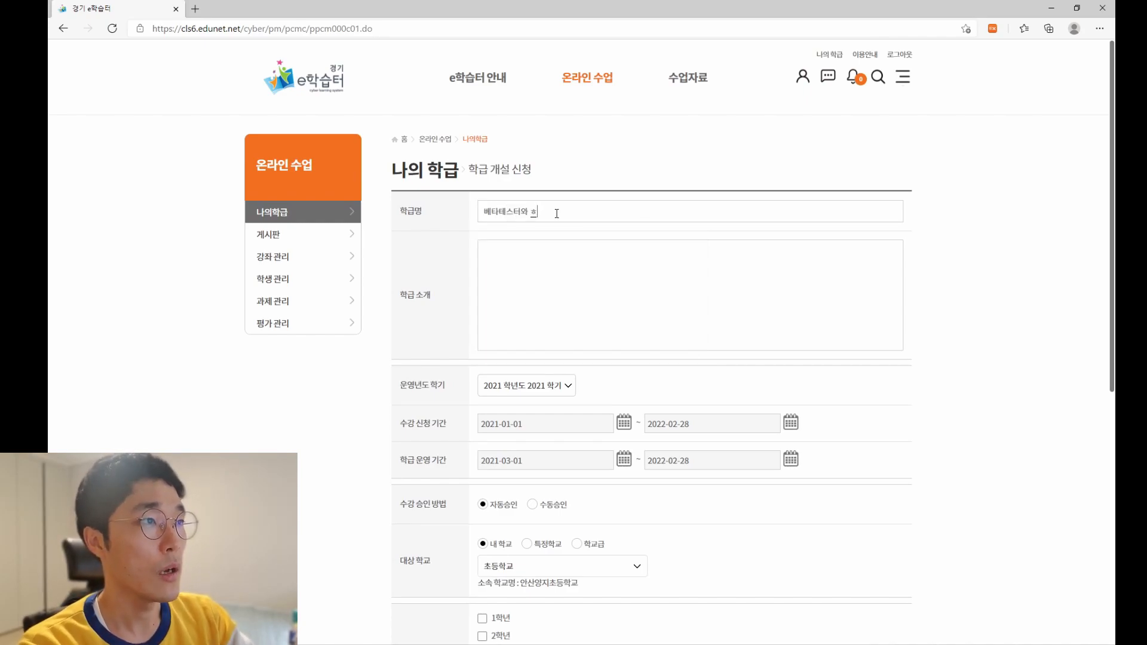
type("하는 학급")
left_click(591, 283)
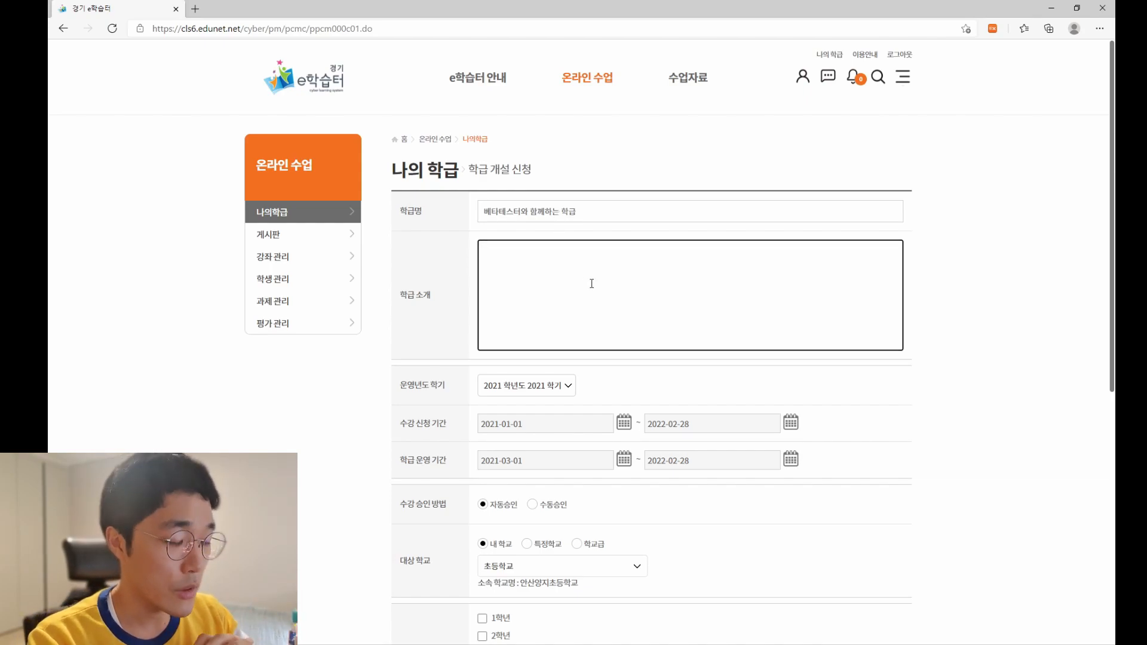
type("내용")
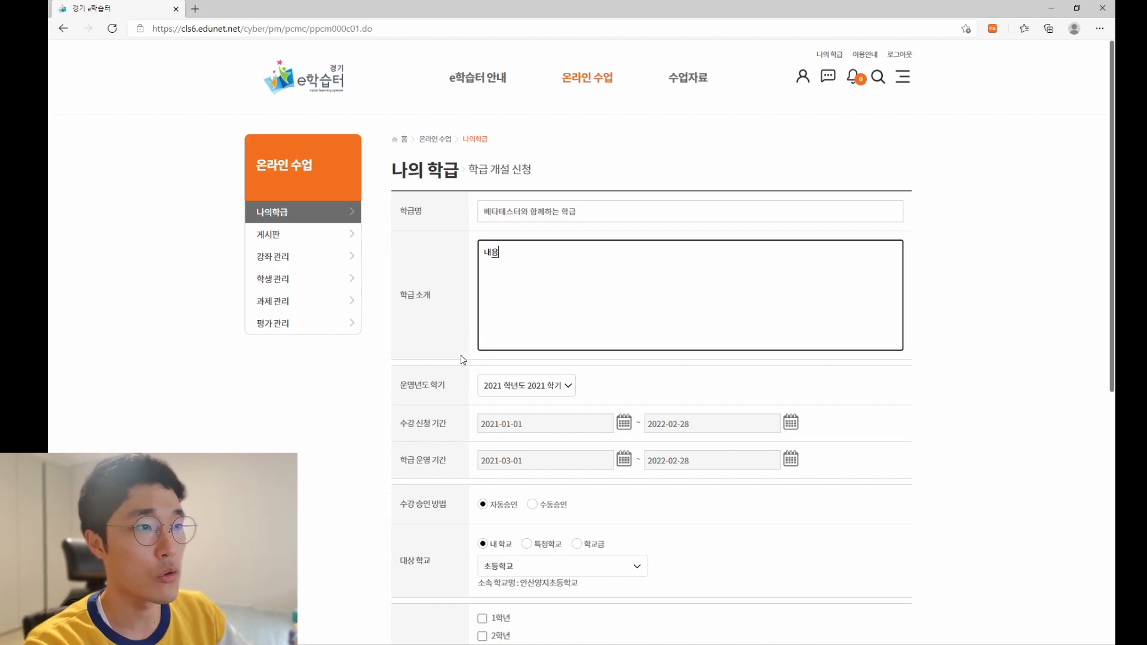
left_click(463, 359)
scroll(458, 361, "down", 3)
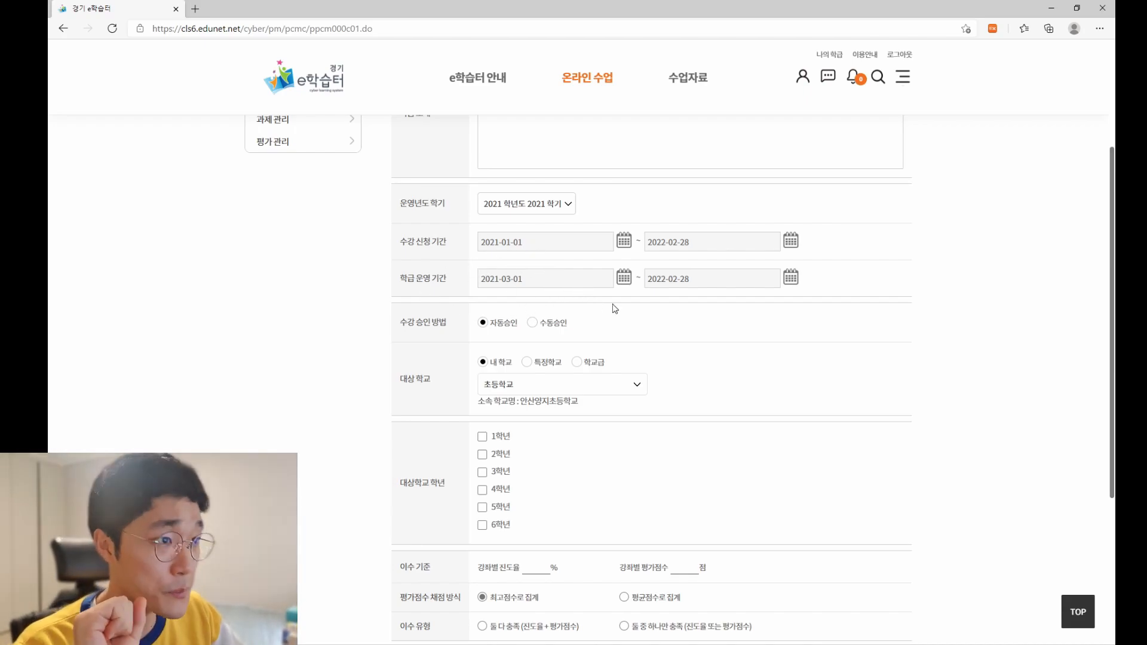
Step: Change the 수강 승인 방법 from 자동승인 to 수동승인
scroll(704, 315, "down", 2)
left_click_drag(399, 232, 447, 234)
left_click(448, 241)
left_click(533, 233)
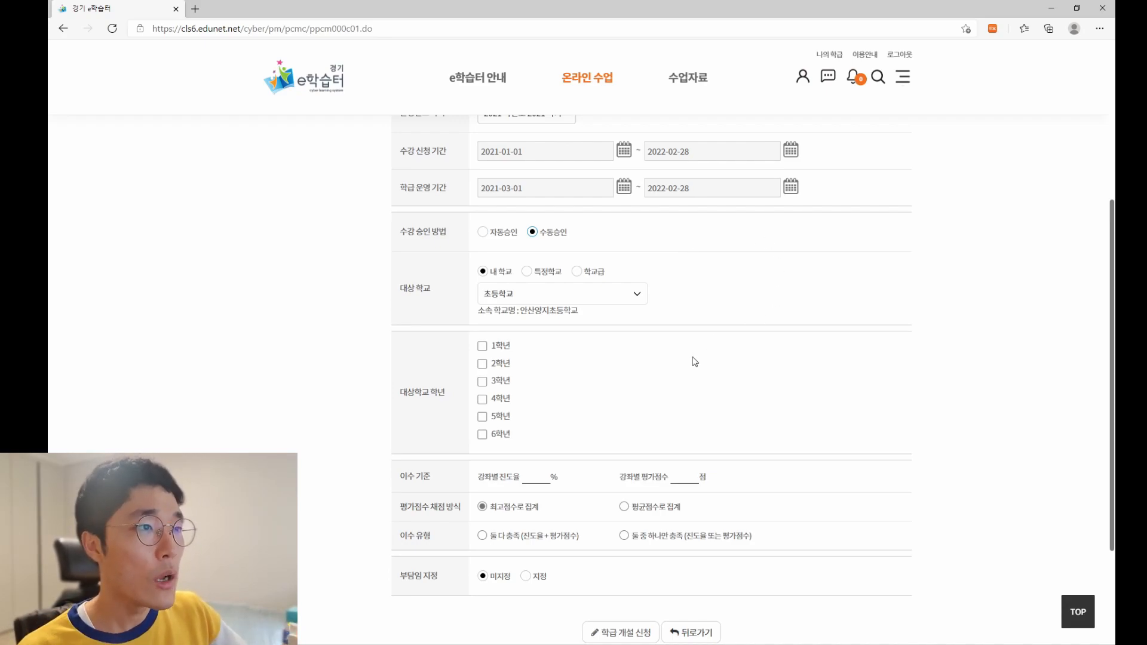
left_click_drag(427, 288, 385, 299)
left_click(389, 296)
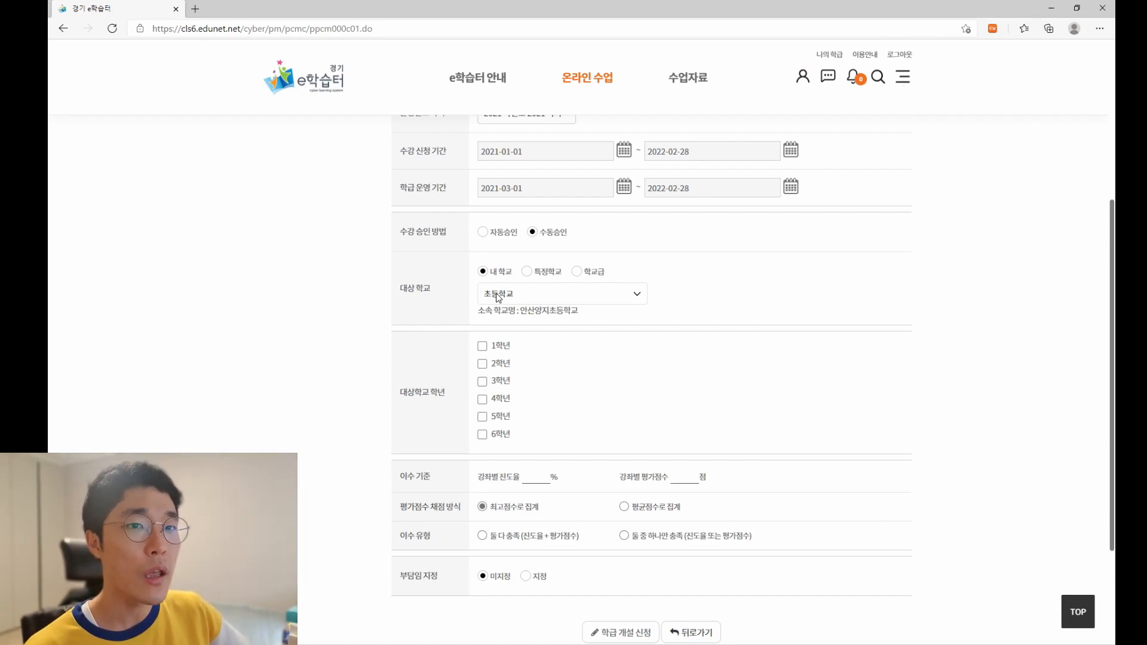
Step: Under 특정학교, search '안산양지' and add 안산양지초등학교 as the target school
left_click(529, 273)
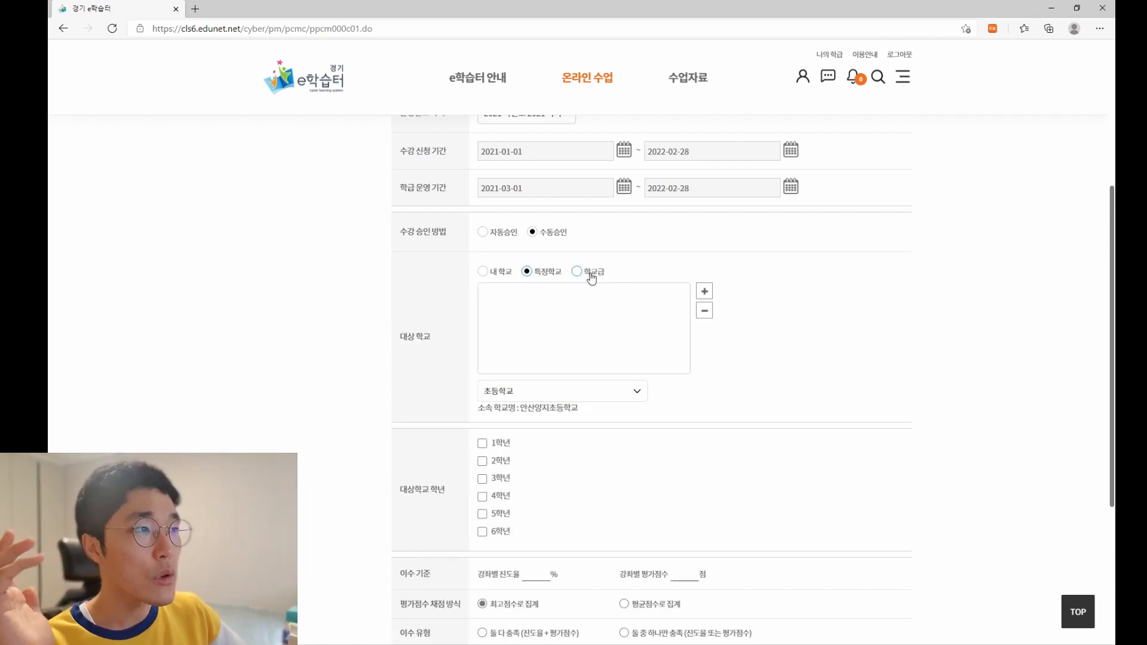
left_click(591, 274)
left_click(550, 278)
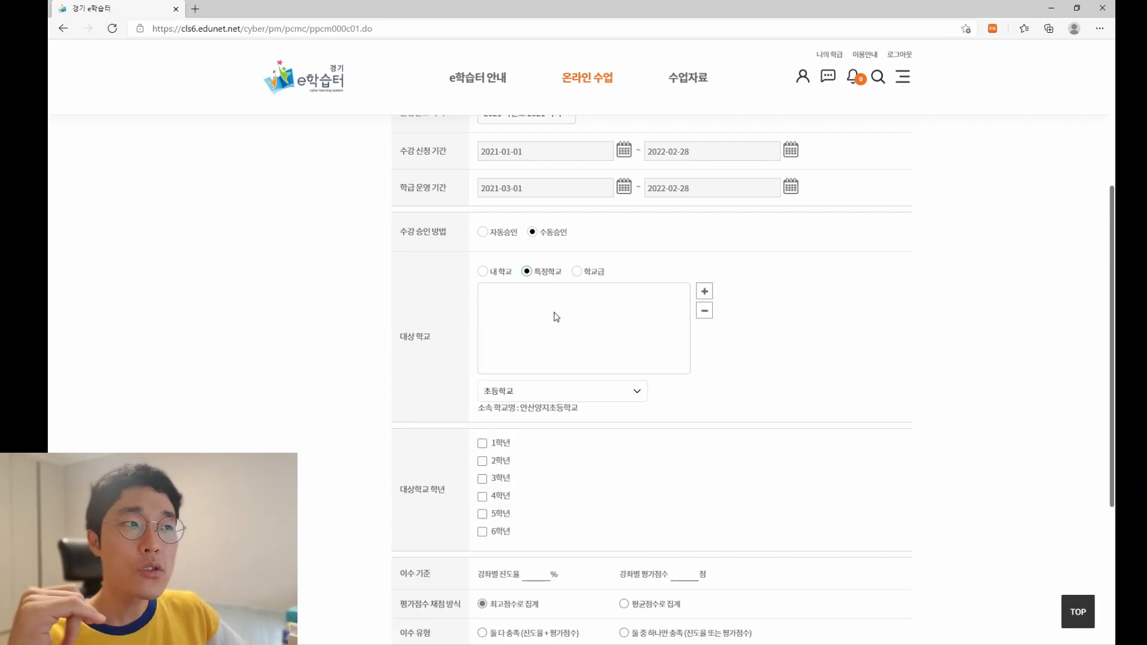
left_click(579, 230)
type("안세")
type("산양지")
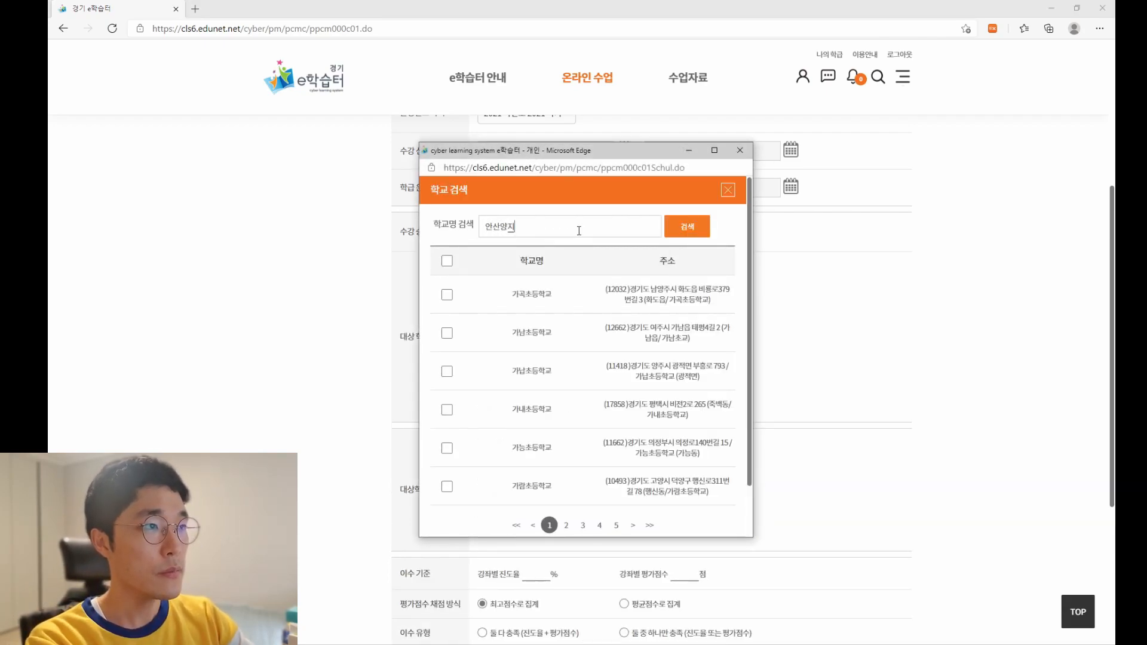
key("Return")
left_click(447, 295)
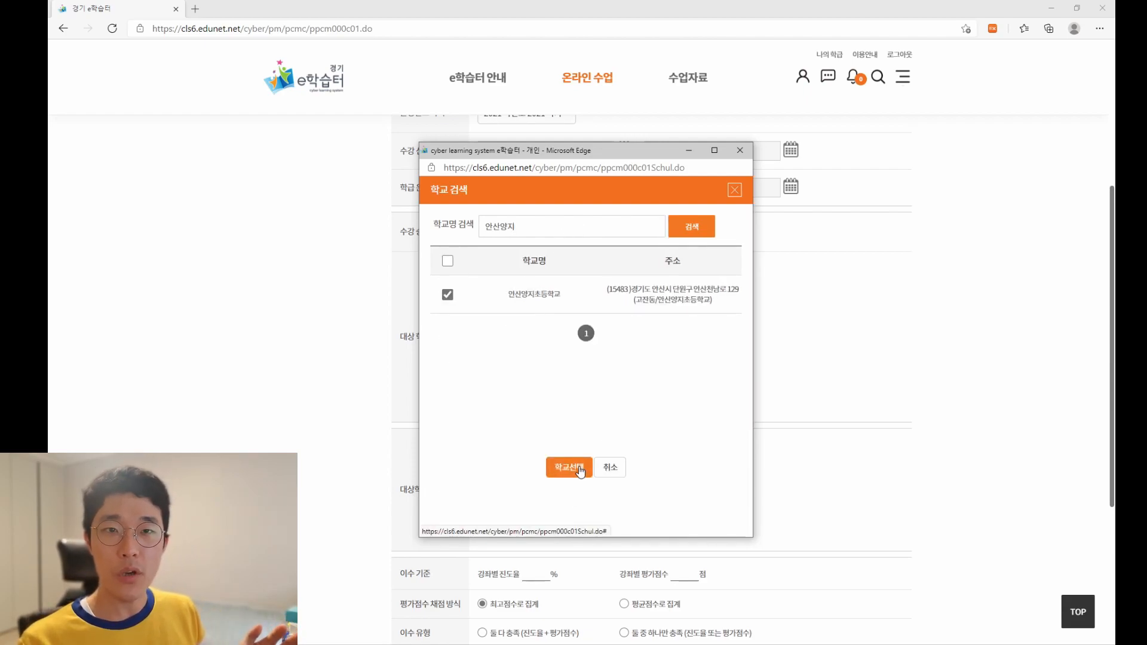
left_click(579, 469)
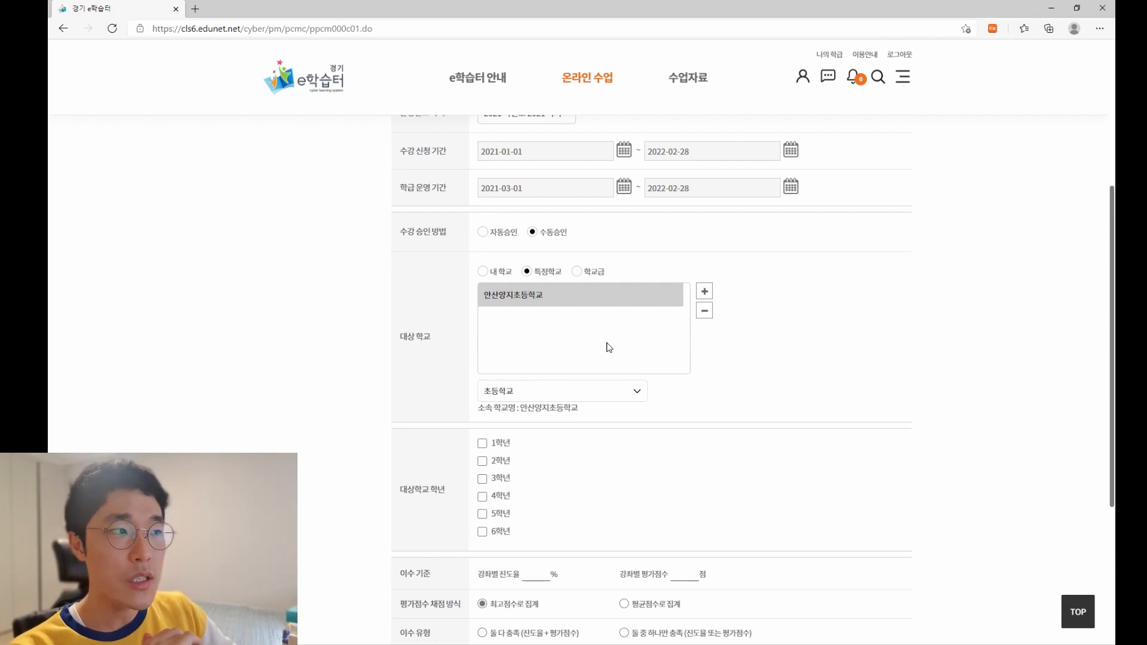
Step: Replace 안산양지초등학교 with 내 학교 at 초등학교 level, targeting 4학년 only
left_click(704, 310)
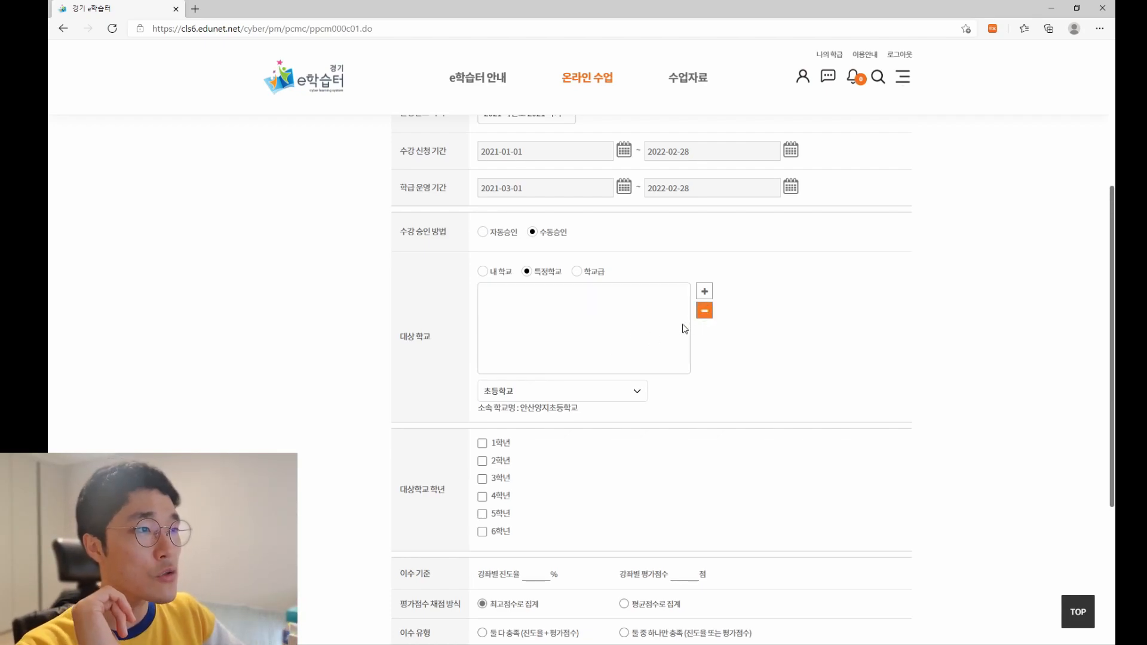
left_click(482, 271)
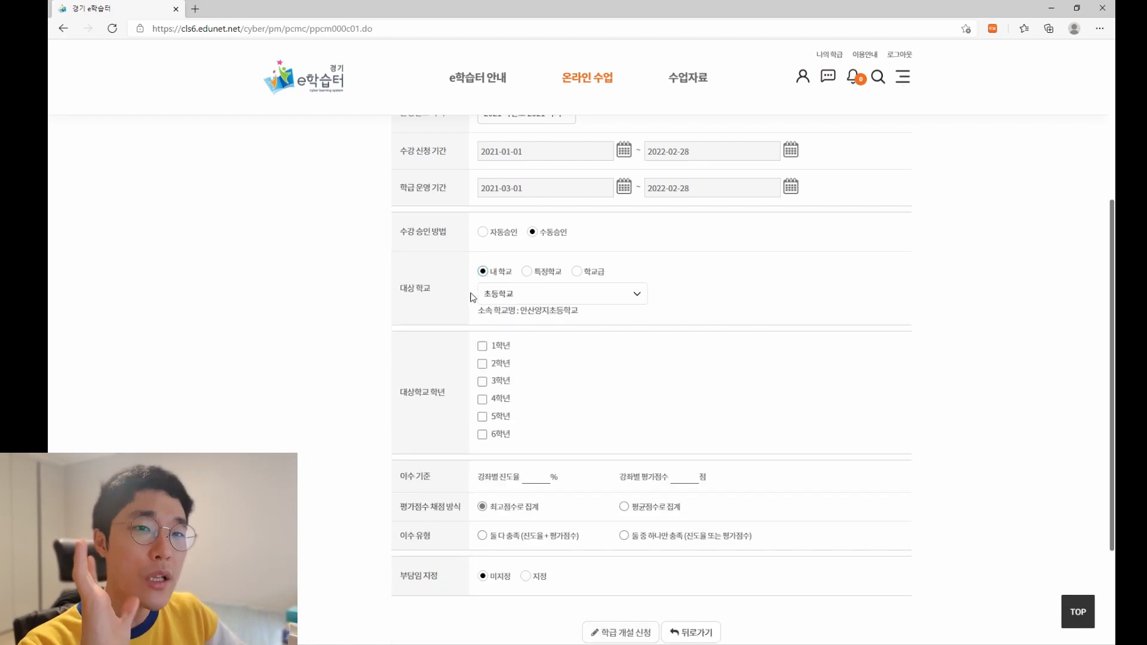
left_click(506, 299)
left_click(514, 323)
left_click(520, 299)
left_click(517, 311)
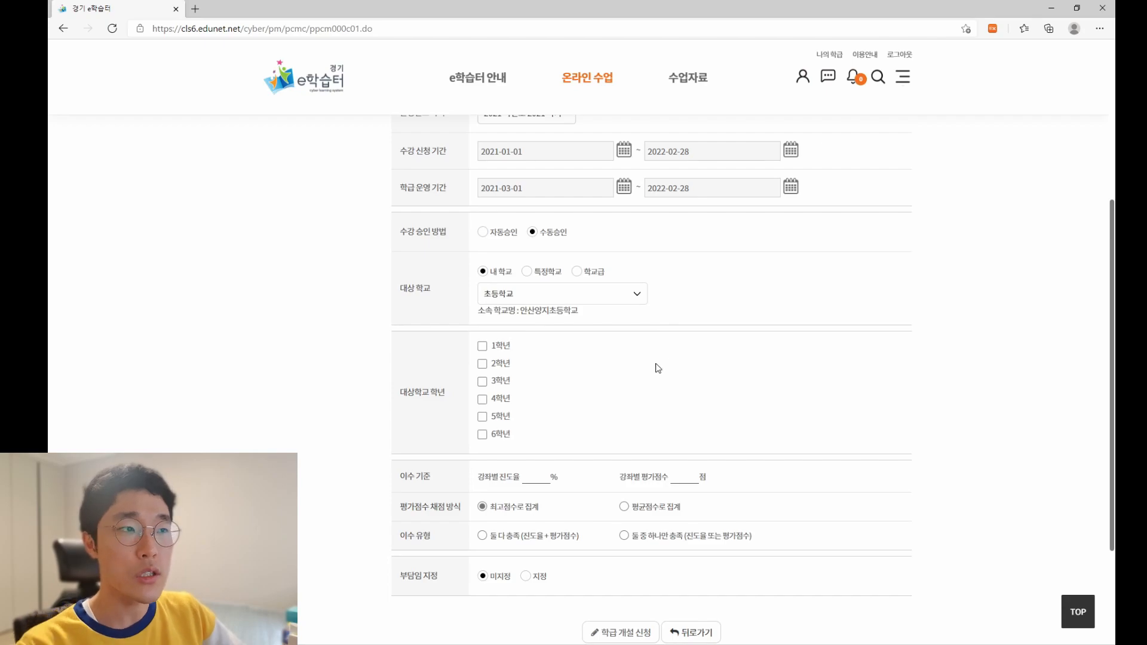
left_click(483, 400)
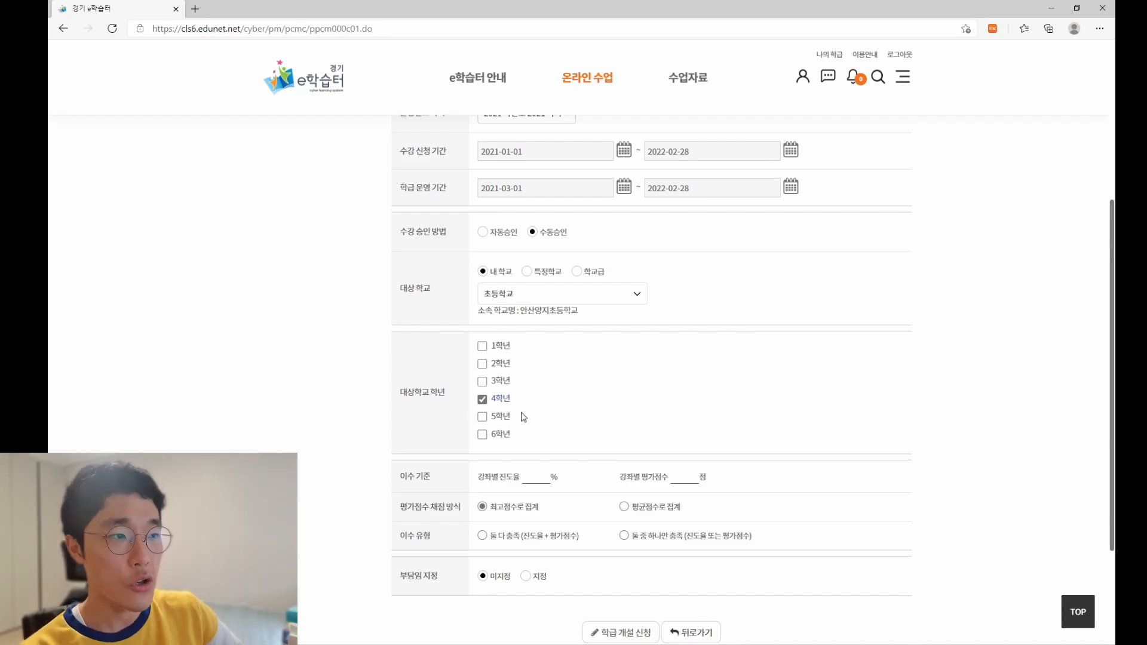
left_click_drag(512, 399, 488, 399)
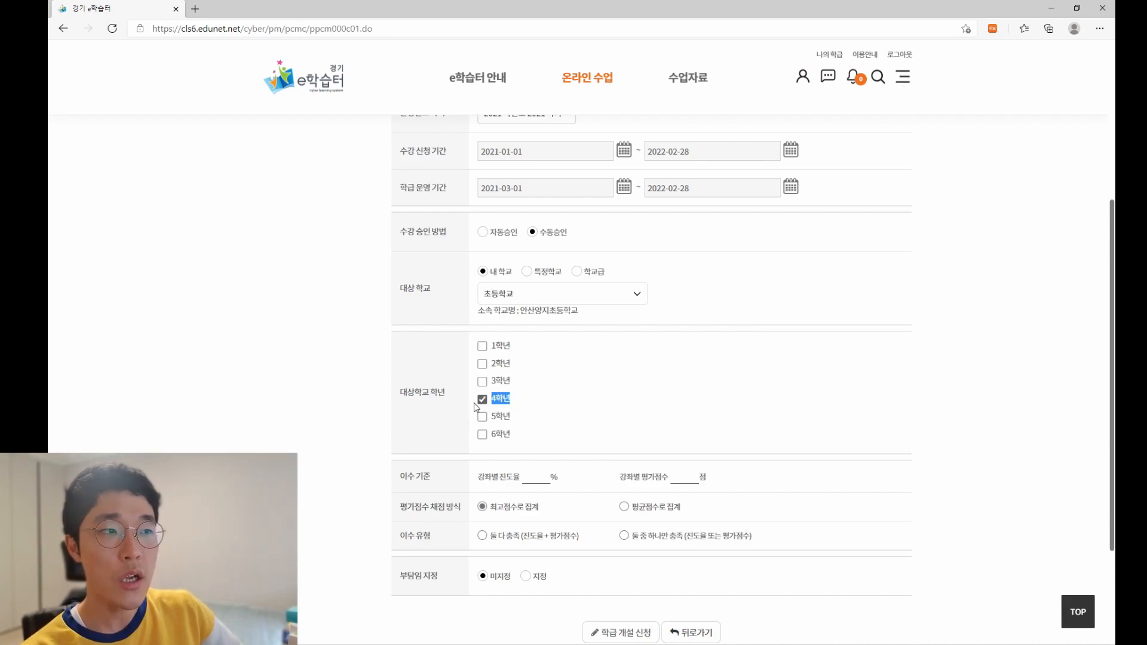
left_click(443, 411)
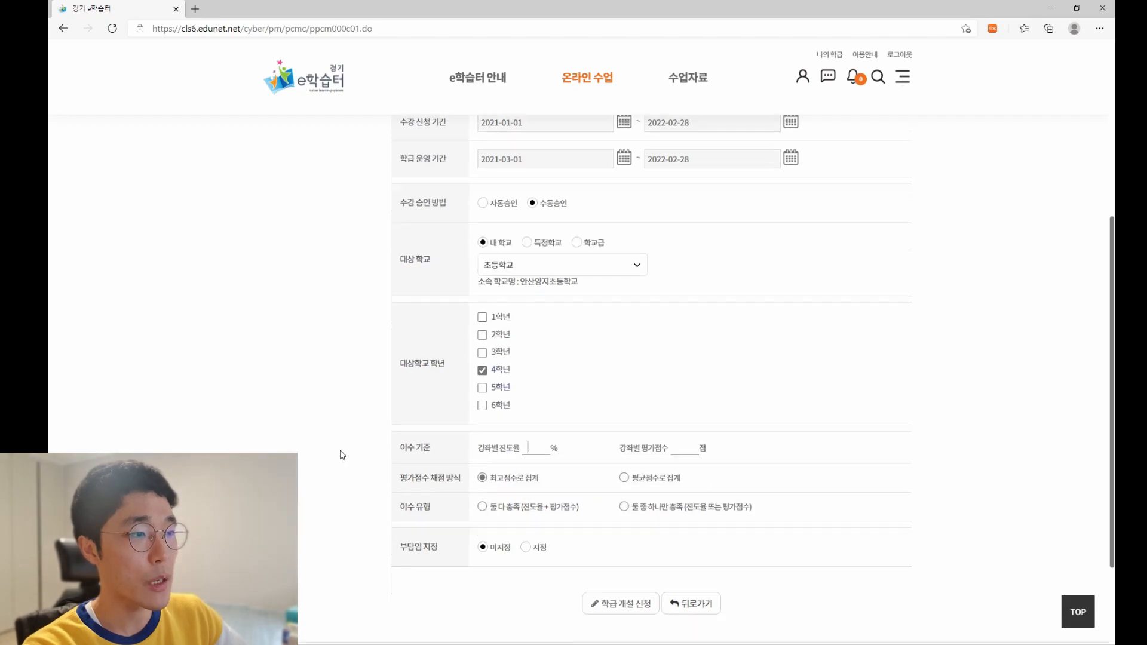
Step: Set 진도율 and 평가점수 thresholds to 0 and choose 둘 중 하나만 충족
scroll(341, 454, "down", 2)
type("0")
left_click(687, 386)
type("0")
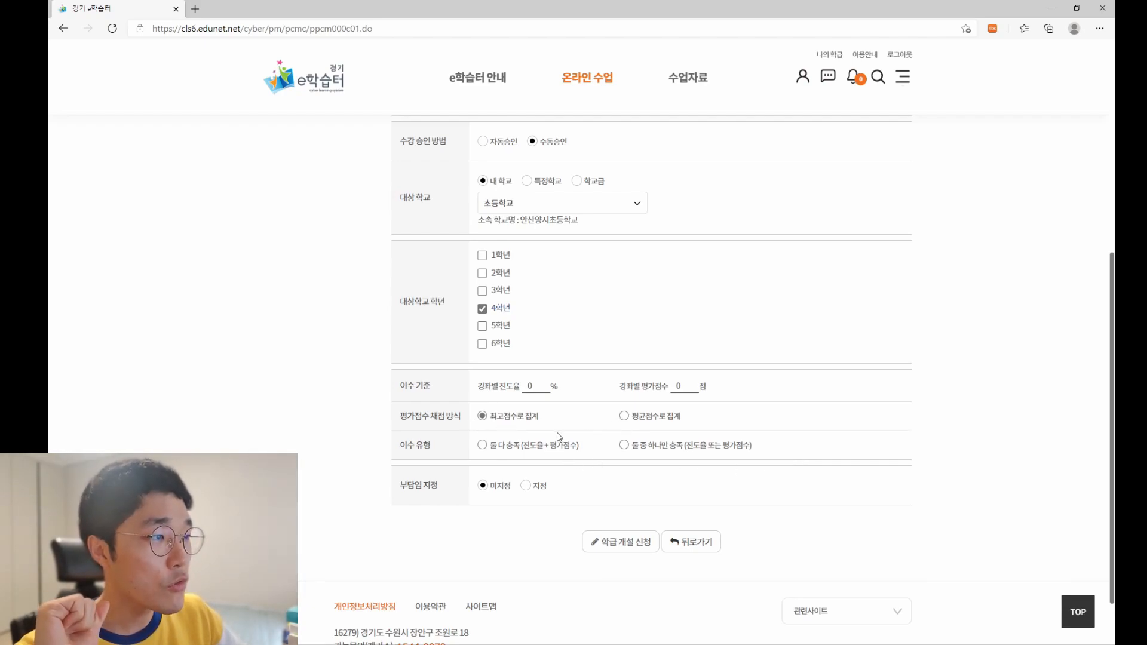
left_click(625, 445)
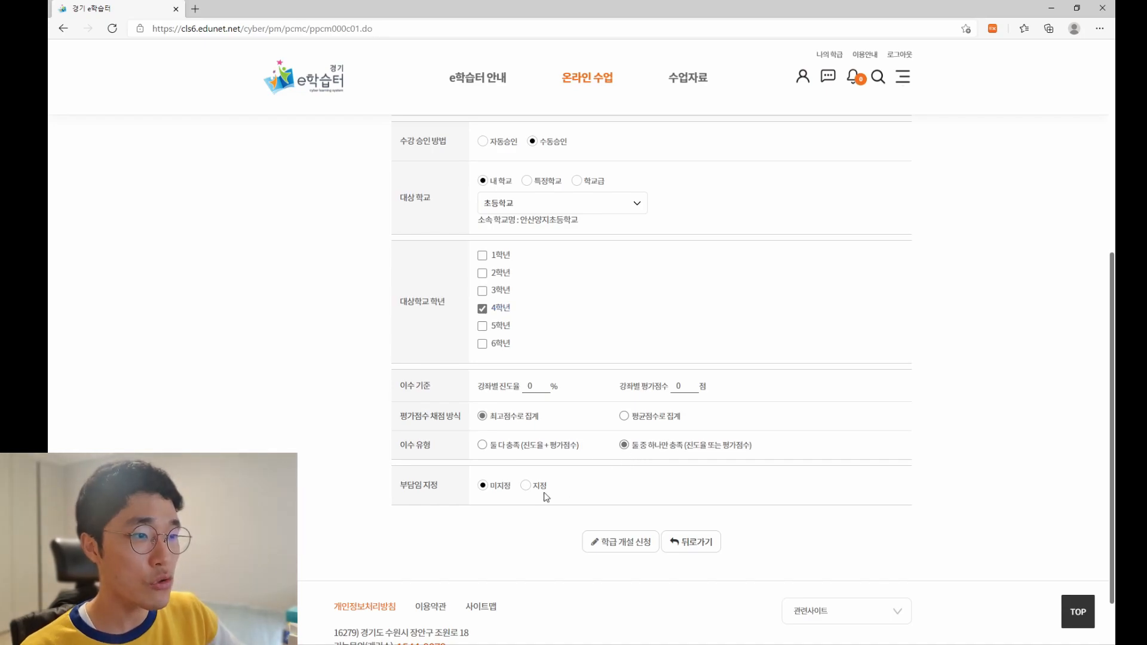
mouse_move(446, 488)
left_mouse_down()
mouse_move(394, 491)
mouse_move(442, 486)
left_mouse_up()
left_click(394, 491)
left_click(445, 490)
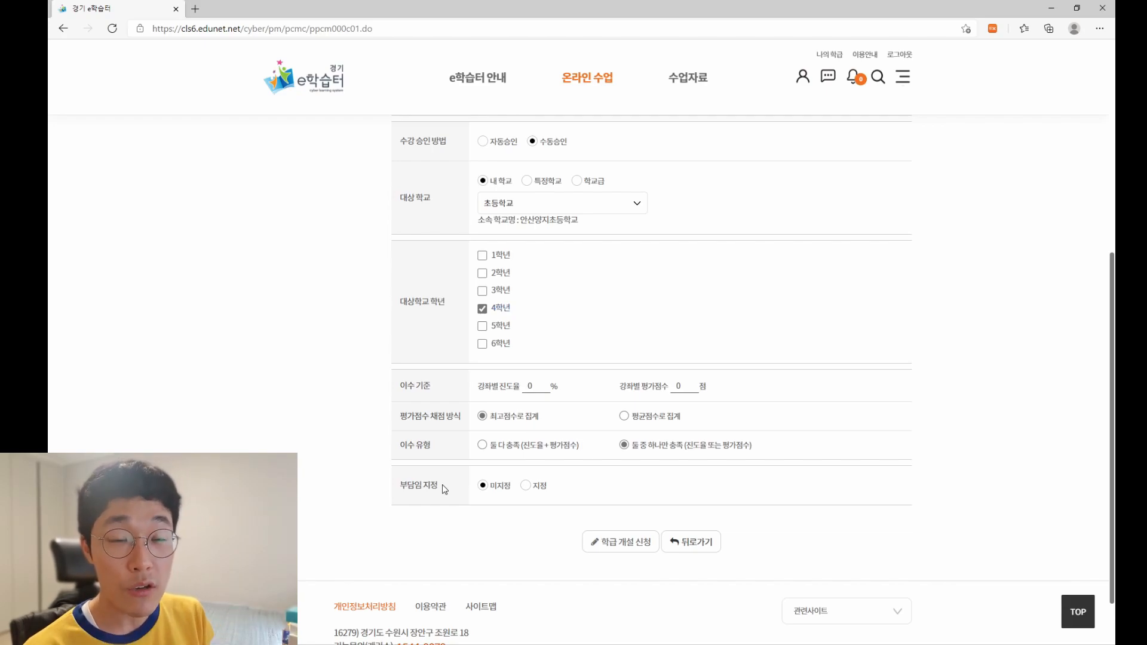
Step: Submit the class application, confirm each dialog, and view the 운영 학급 list
left_click(616, 542)
left_click(576, 272)
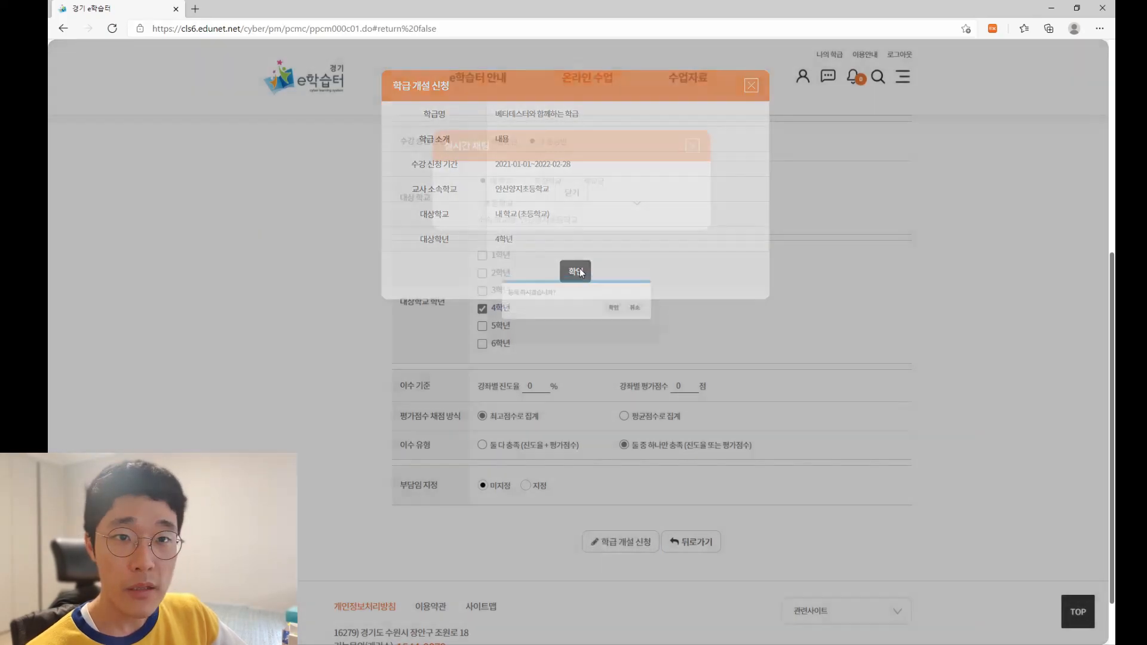
left_click(630, 352)
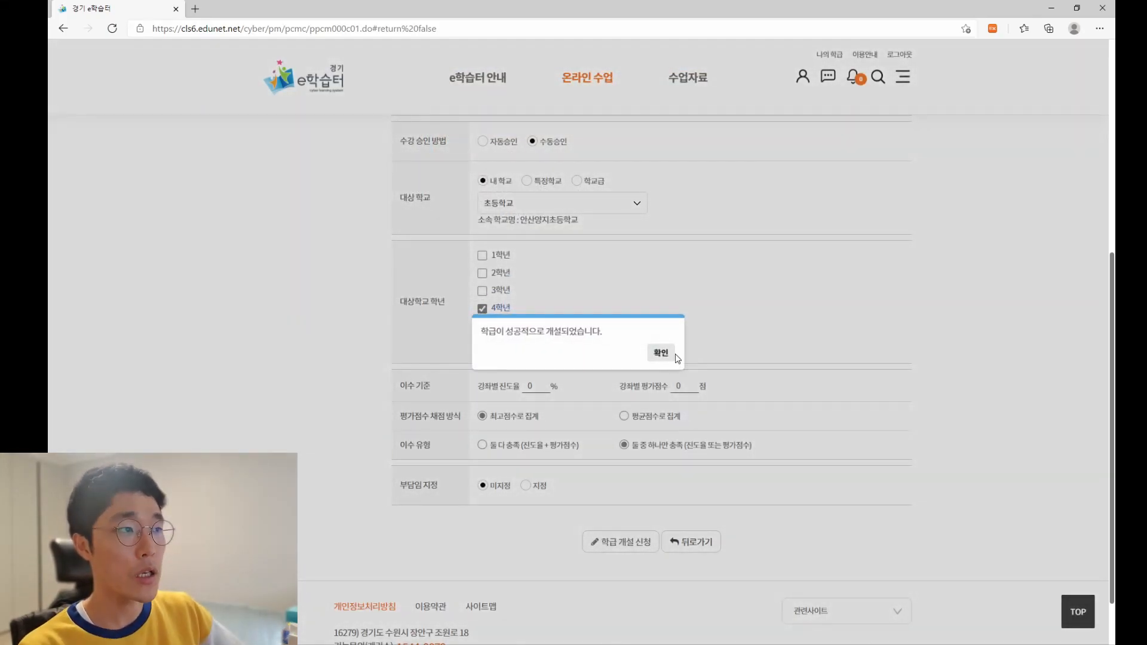
left_click(660, 353)
left_click(515, 214)
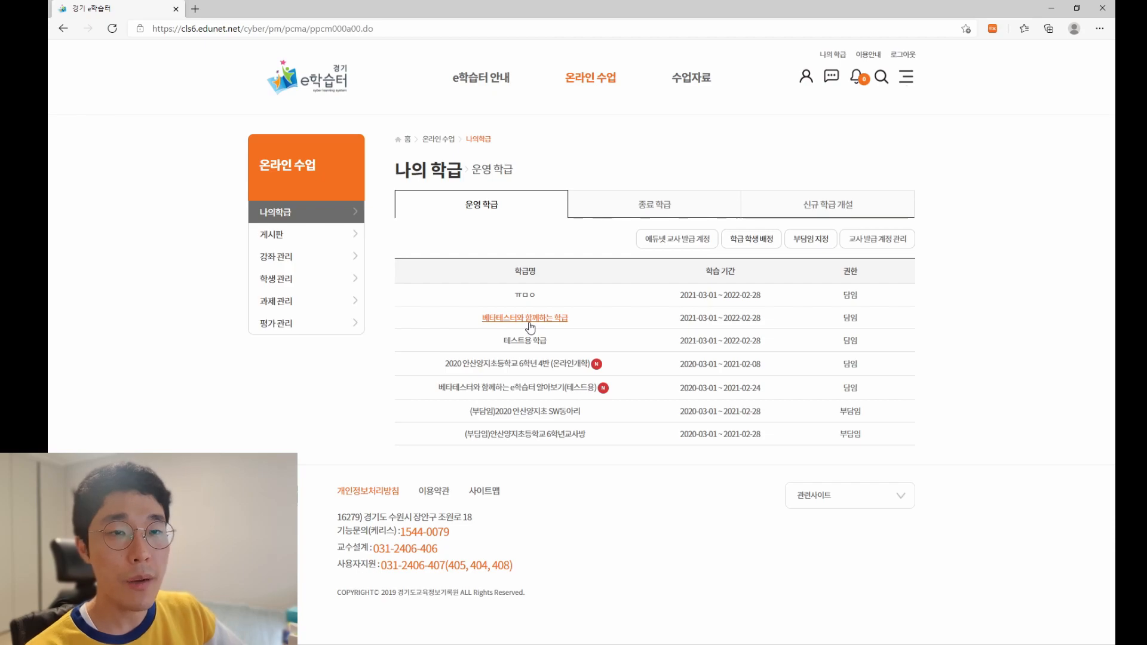
Step: Open the 베타테스터와 함께하는 학급 dashboard and look over its empty 과제 and 평가 sections
left_click(530, 327)
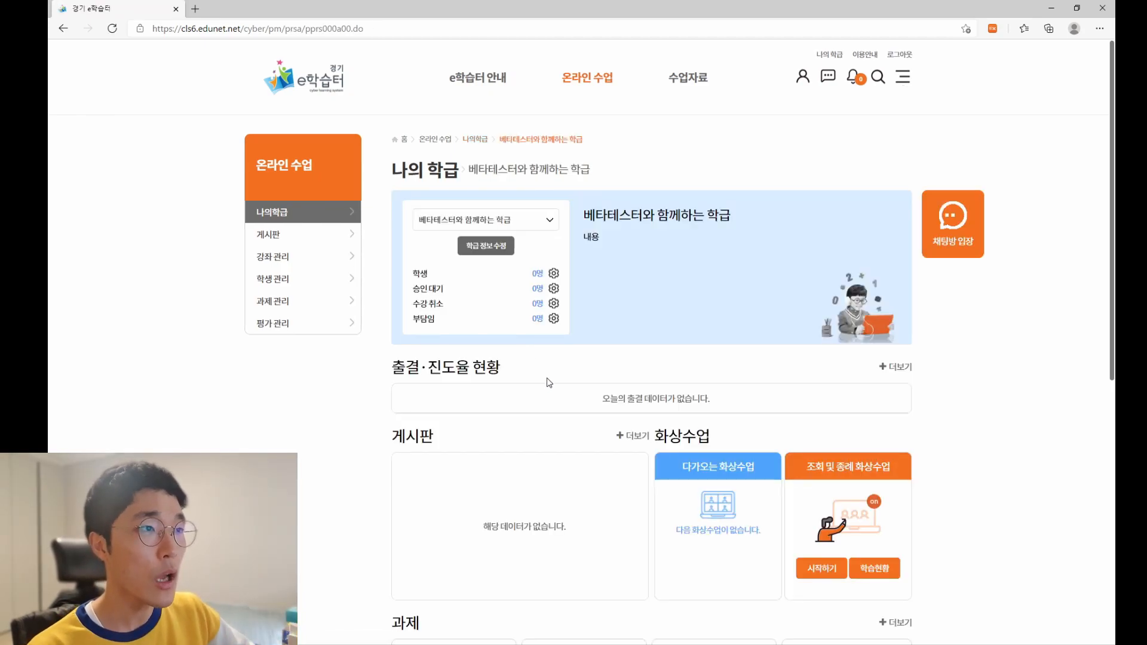
scroll(435, 437, "down", 1)
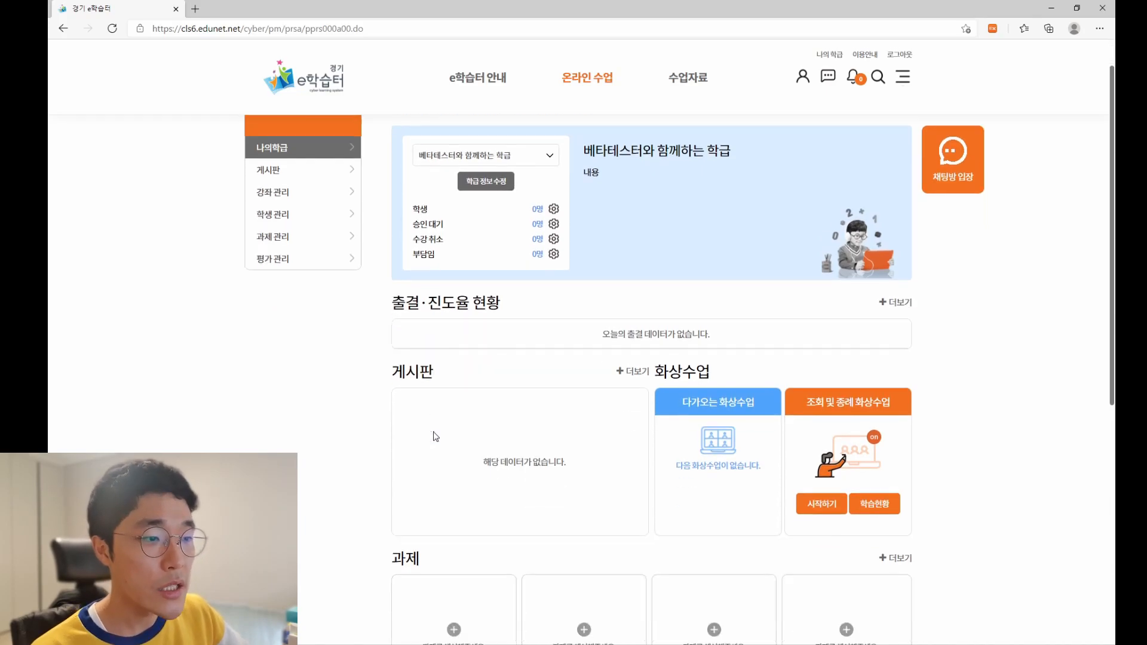
scroll(436, 436, "down", 2)
double_click(404, 443)
scroll(415, 440, "down", 5)
double_click(404, 420)
scroll(359, 474, "up", 6)
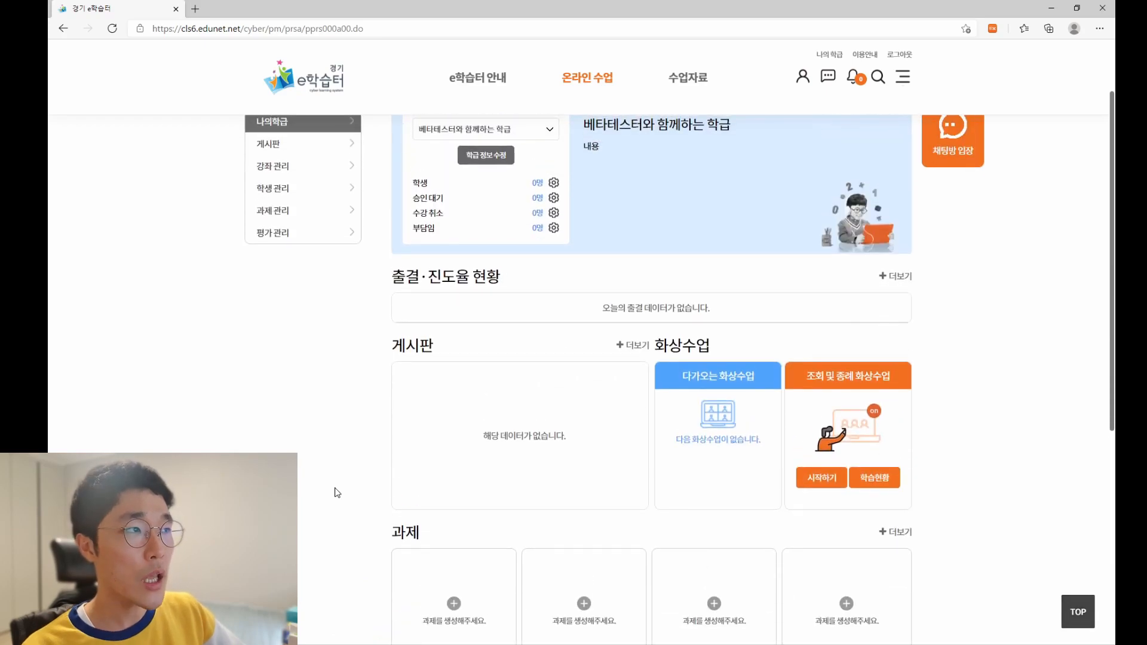
scroll(337, 493, "up", 2)
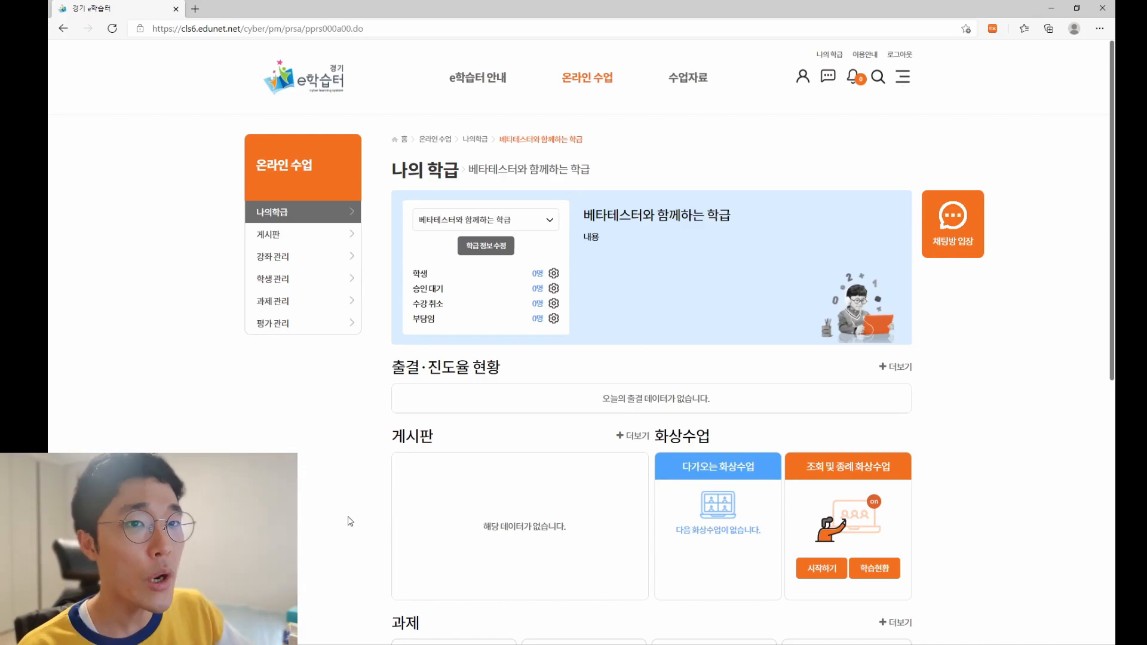
Step: Check the class's 0-student enrolment in 수강인원 관리 and close 학급학생배정 without adding anyone
left_click_drag(412, 275, 417, 275)
left_click(416, 275)
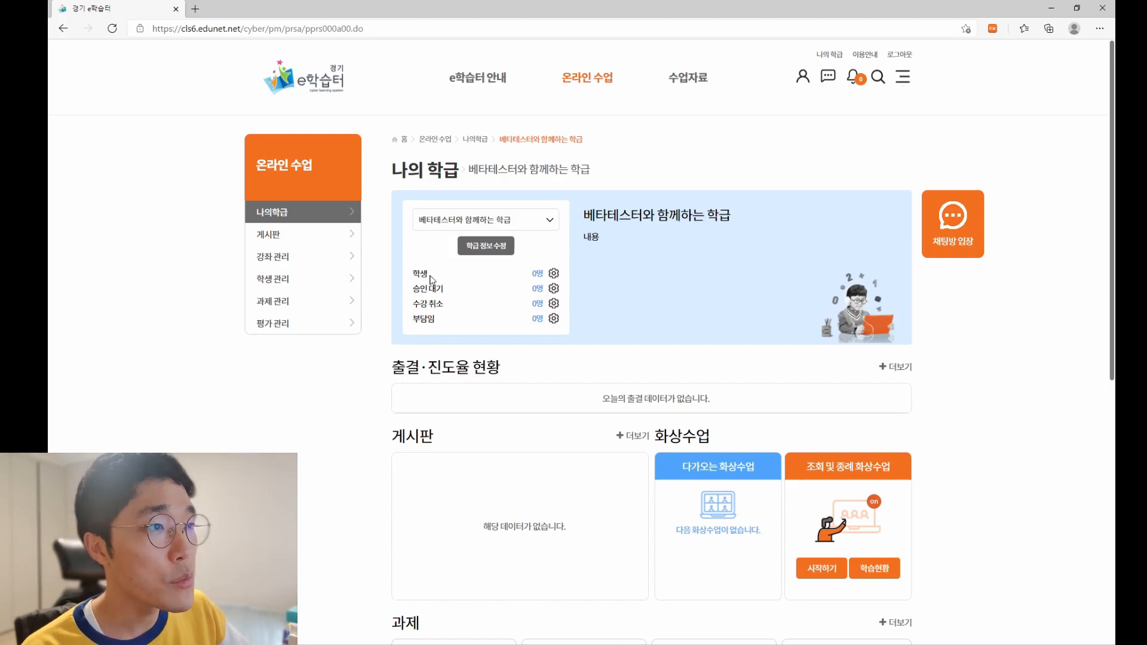
left_click(555, 276)
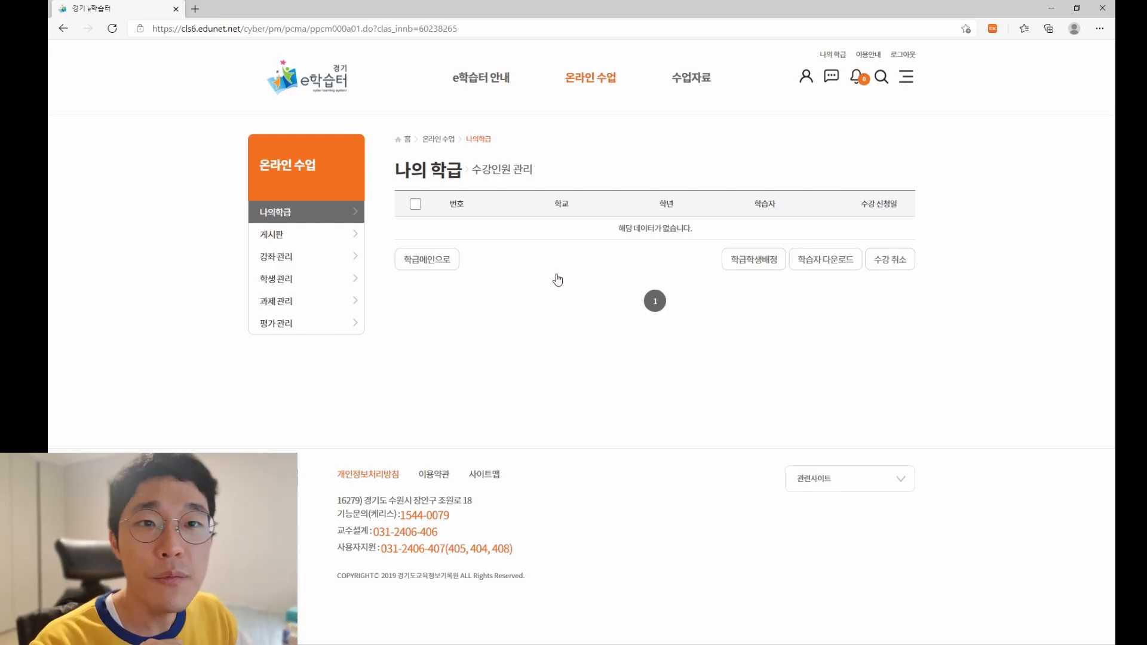
left_click(749, 263)
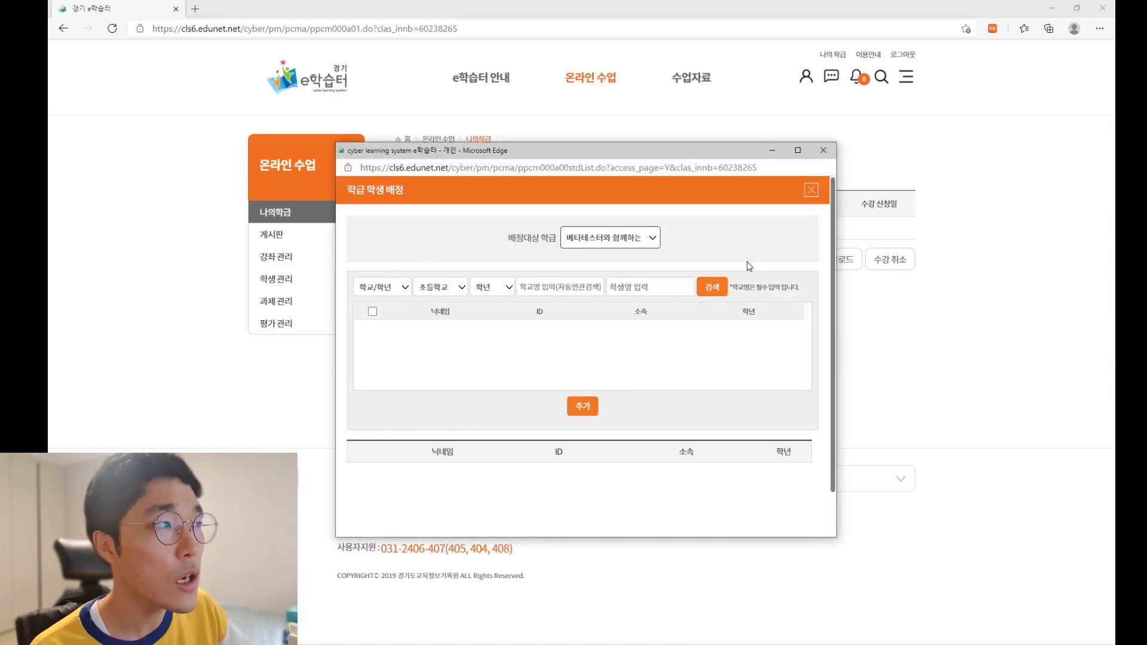
scroll(666, 353, "down", 1)
scroll(666, 353, "up", 1)
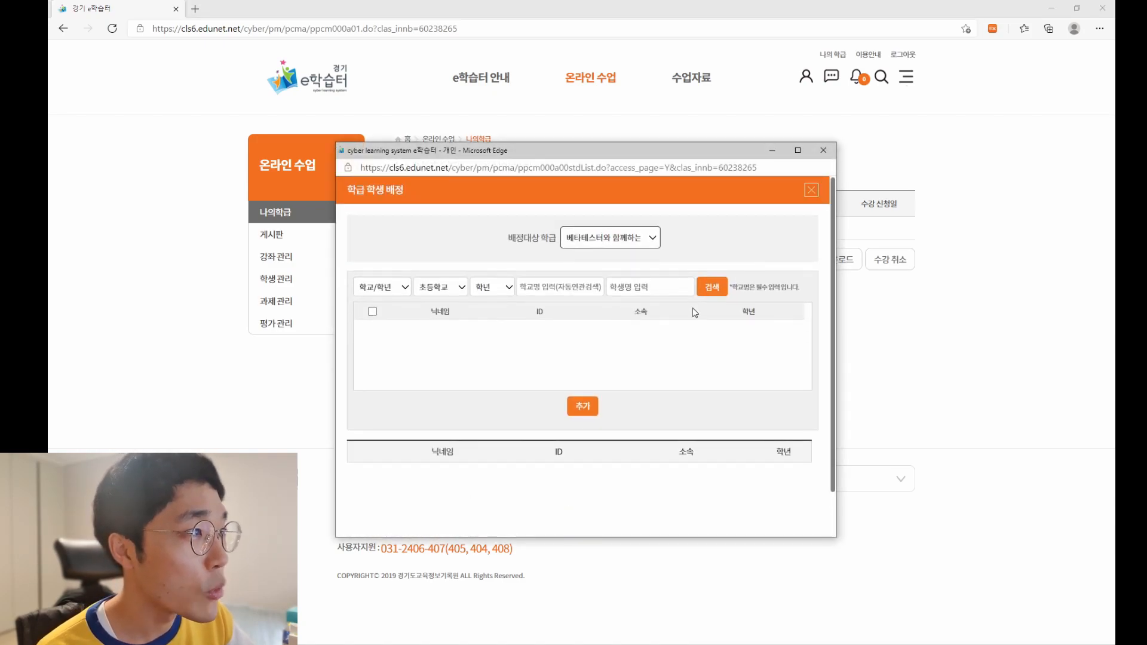
left_click(825, 150)
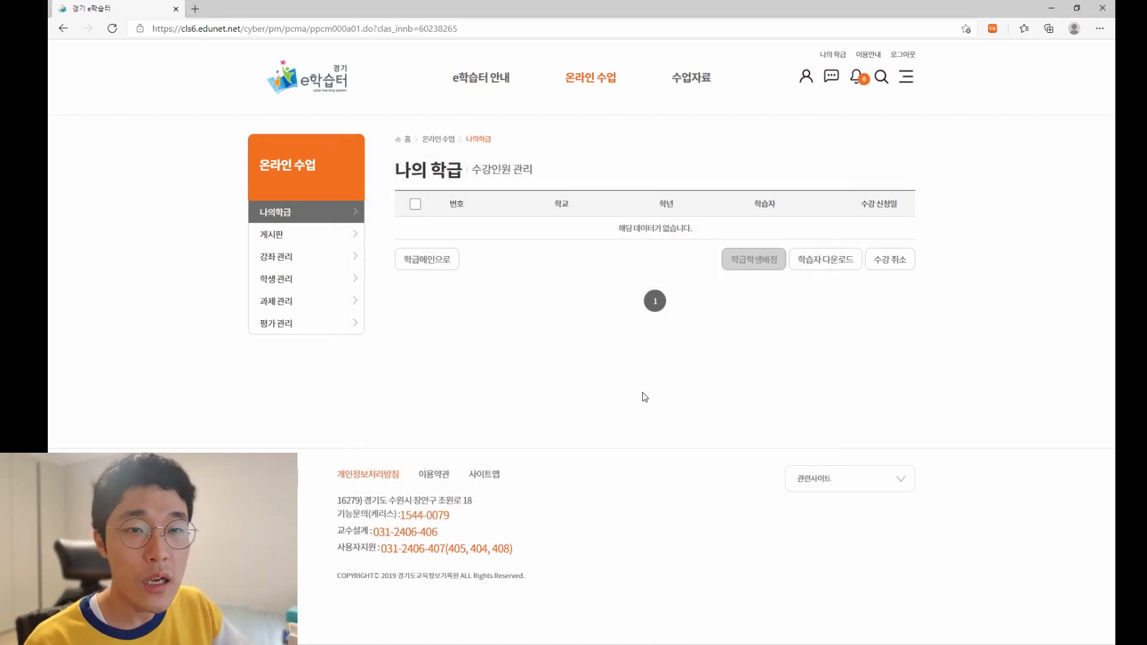
Step: Go back to the 온라인 수업 > 나의학급 list of operating classes
mouse_move(588, 90)
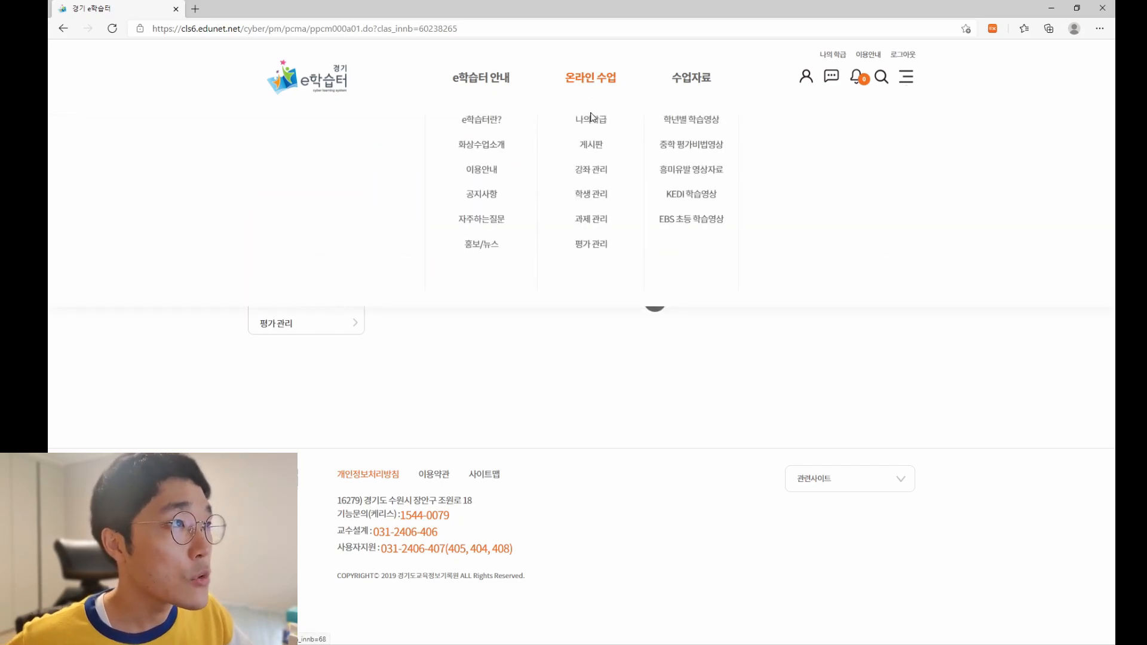
left_click(591, 122)
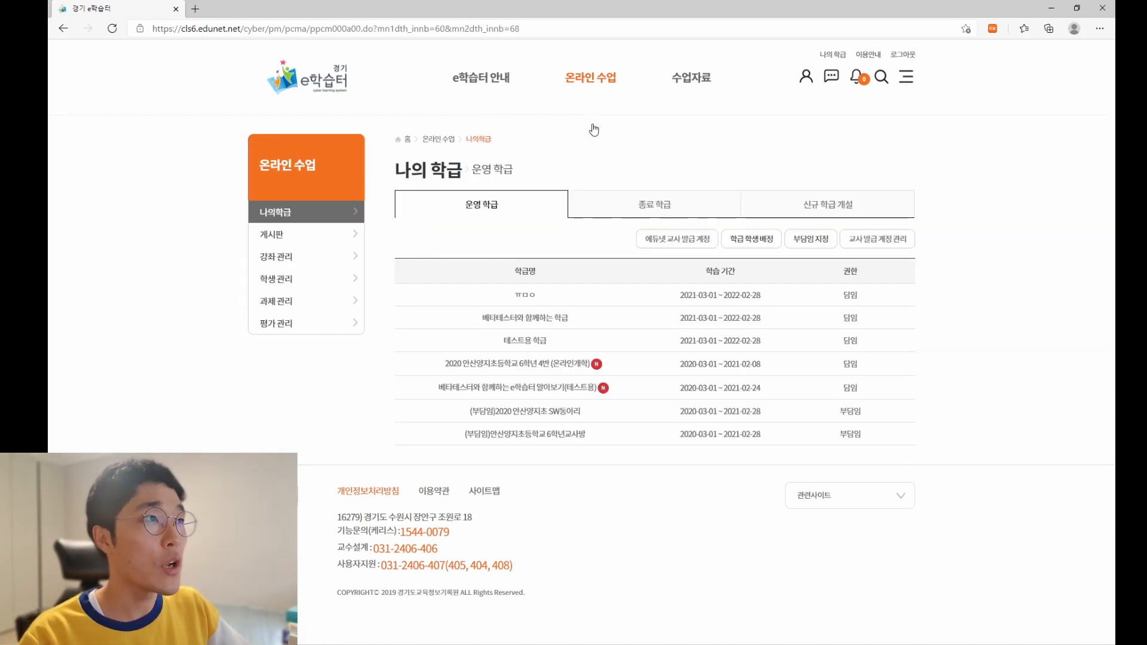
left_click(599, 122)
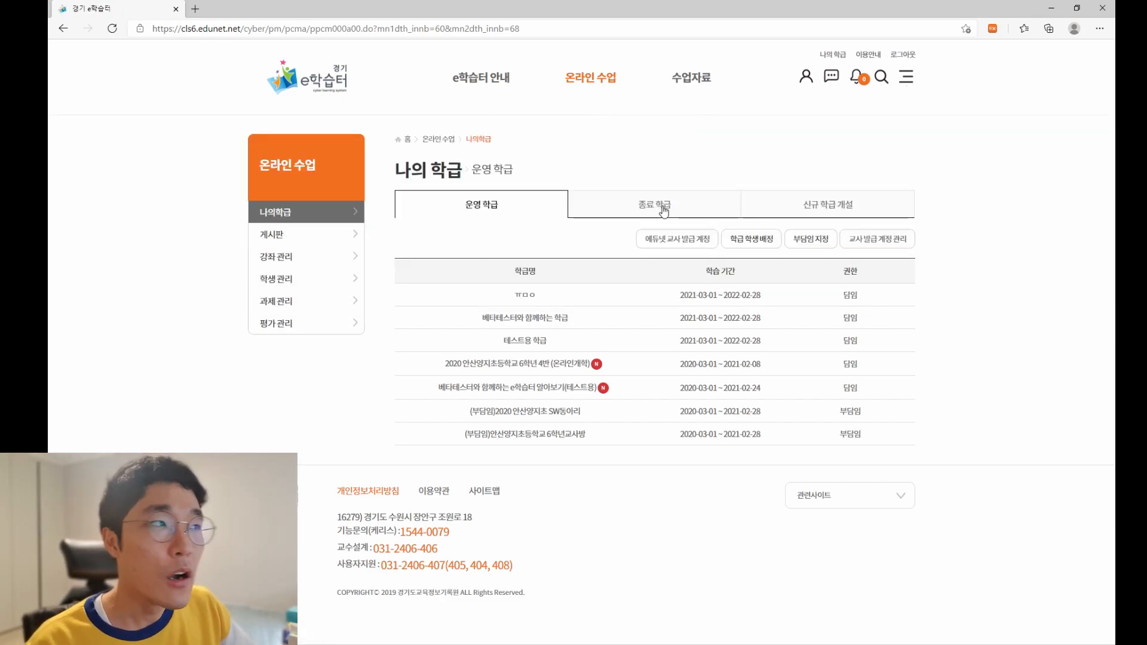
Step: Bring up the teacher-issued EDUNET T-CLEAR student accounts page
left_click(683, 247)
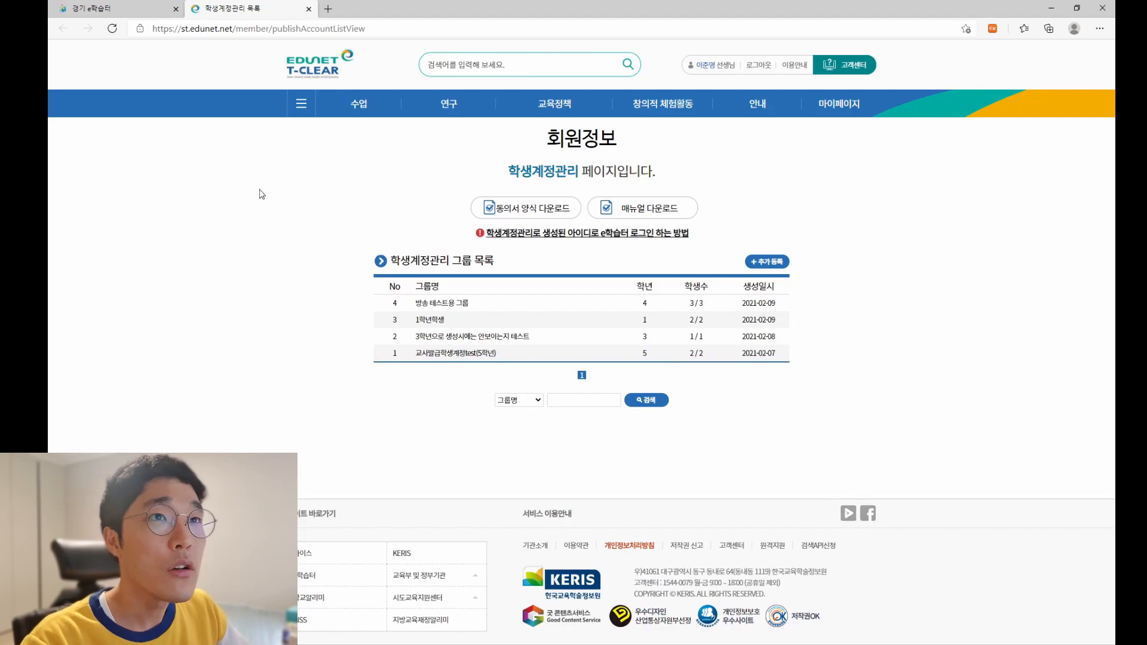
left_click(74, 8)
left_click(297, 5)
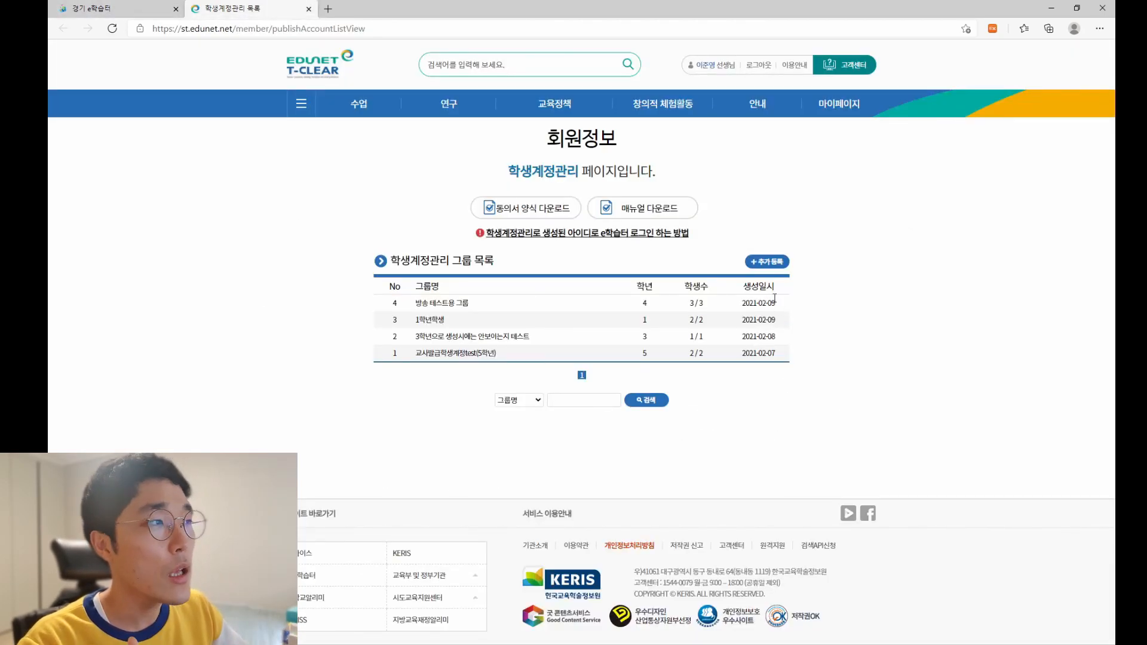
Step: Save a student group set to 4학년 and named '방송용으로 만드는 테스트 그룹'
left_click(772, 262)
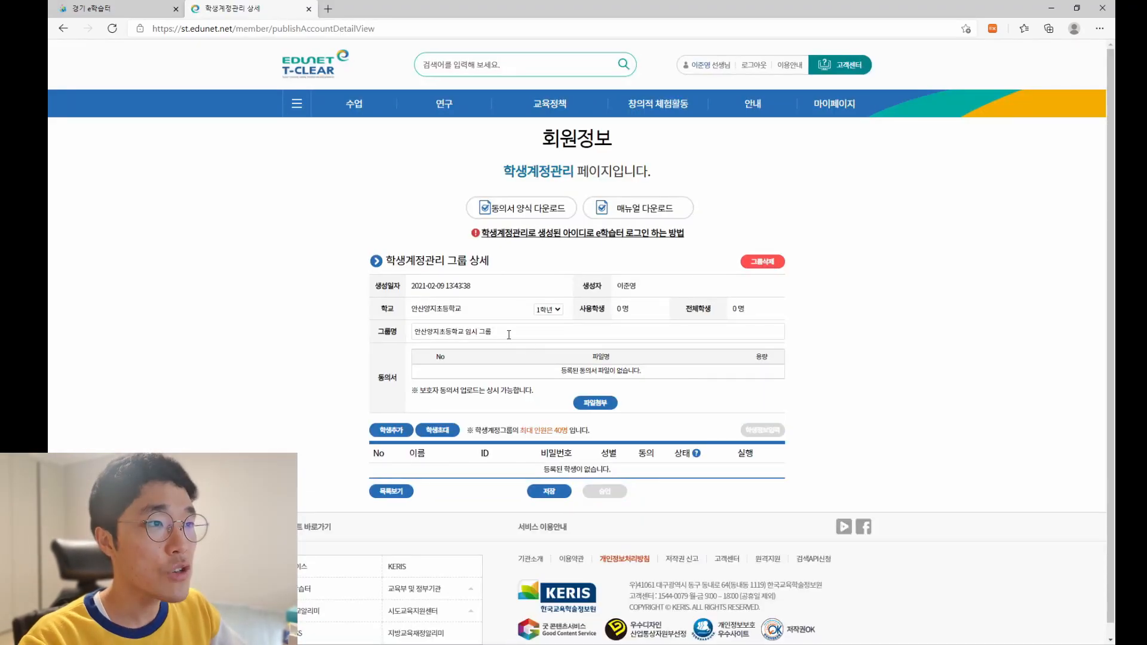
left_click(543, 313)
left_click(548, 362)
left_click_drag(522, 338, 377, 333)
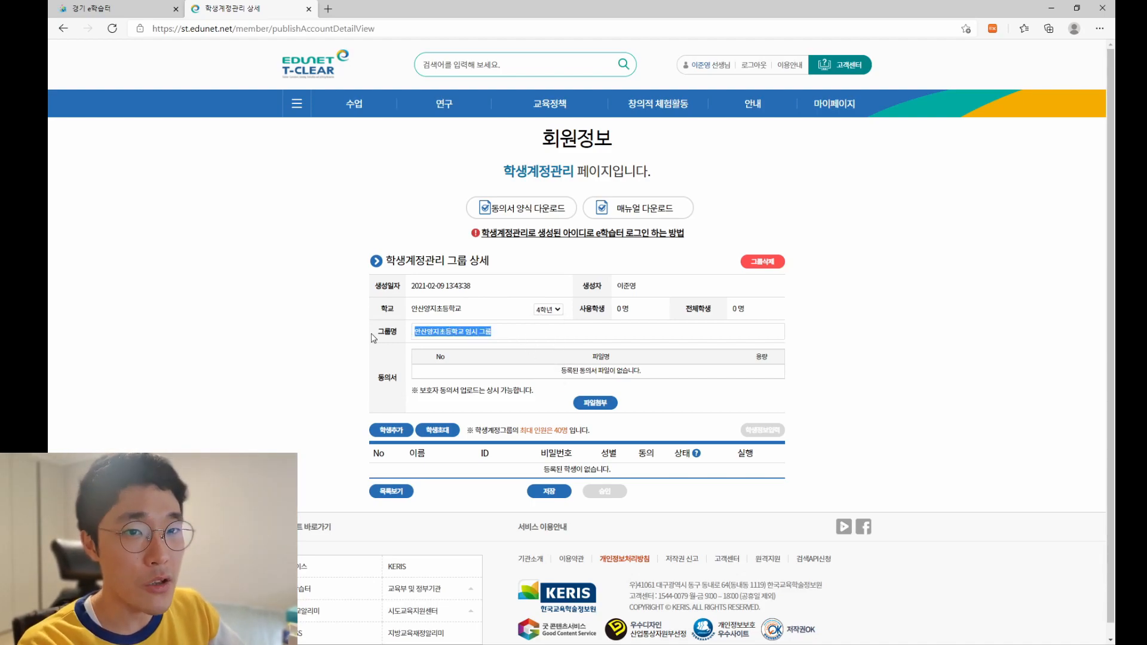
key("BackSpace")
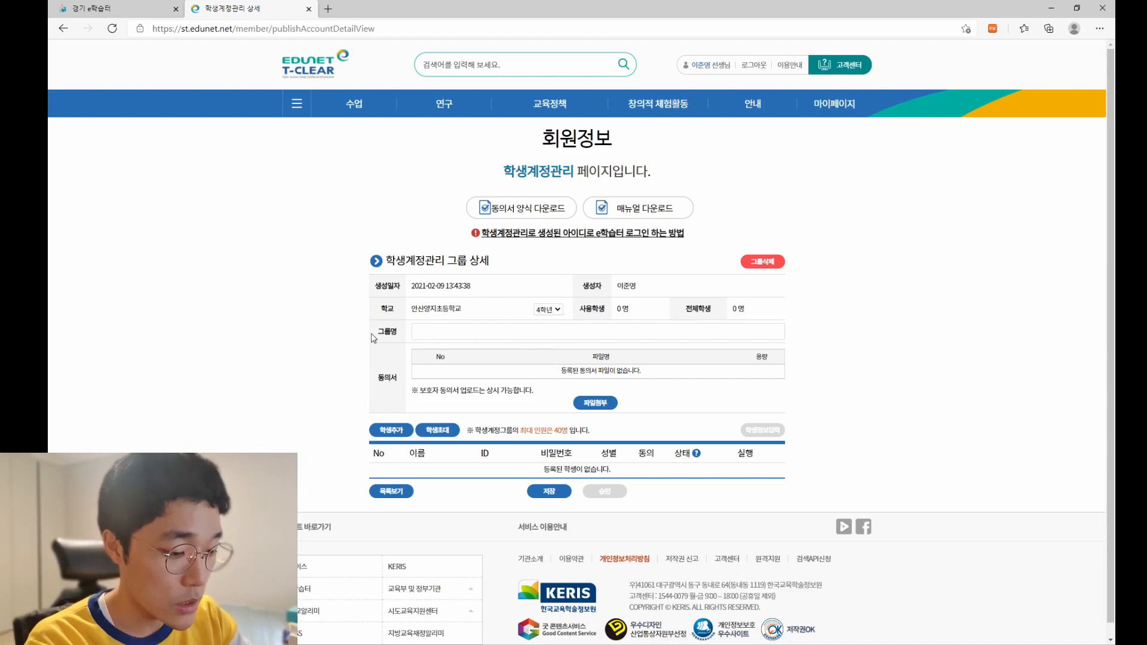
type("방송용으로")
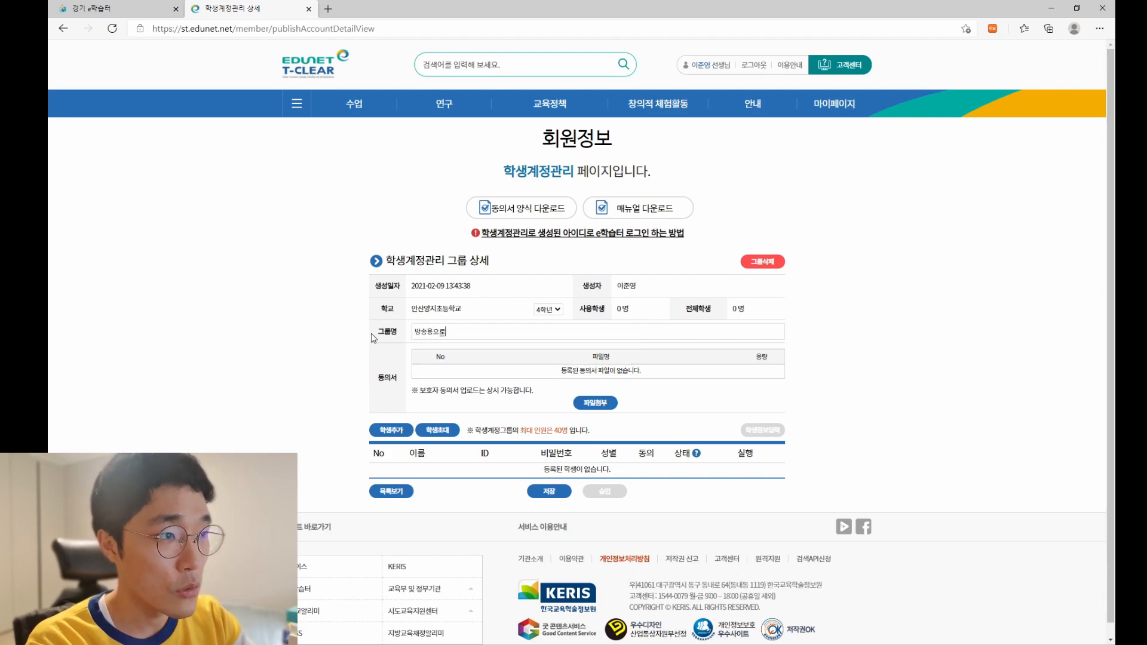
type(" 만드는 테스트 그")
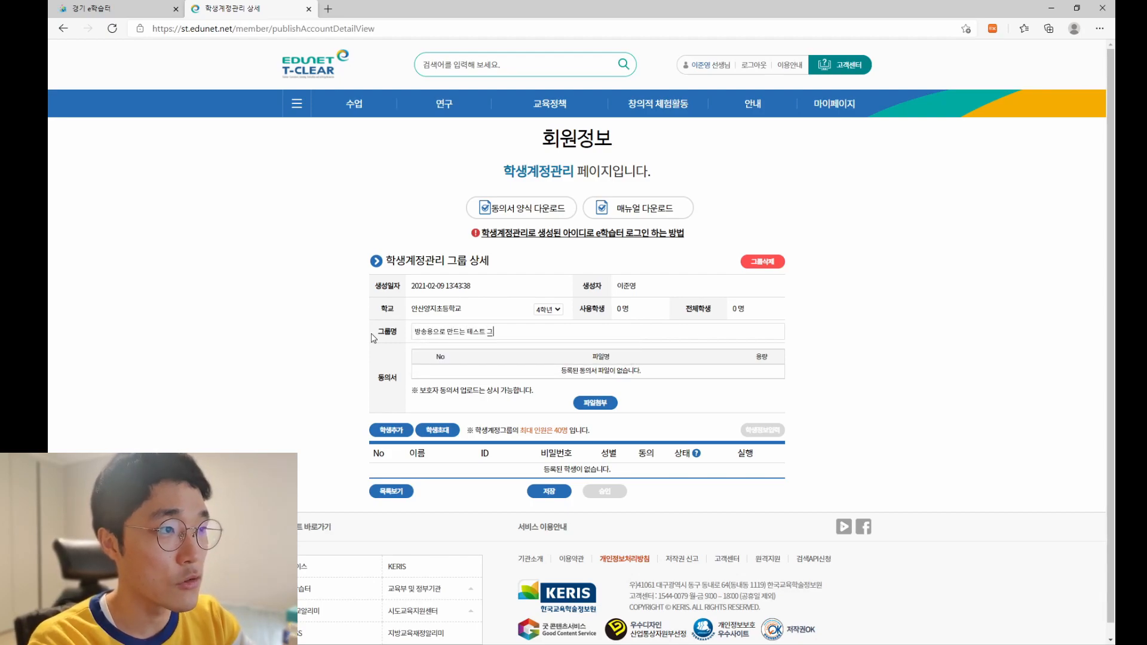
type("룹")
key("Return")
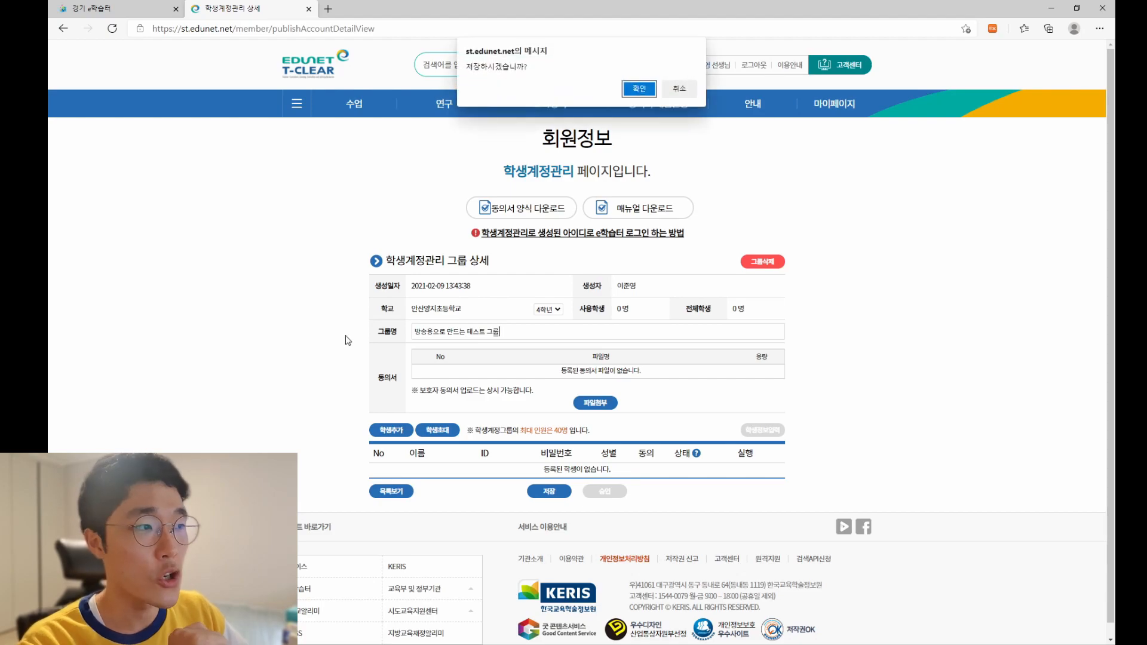
left_click(639, 88)
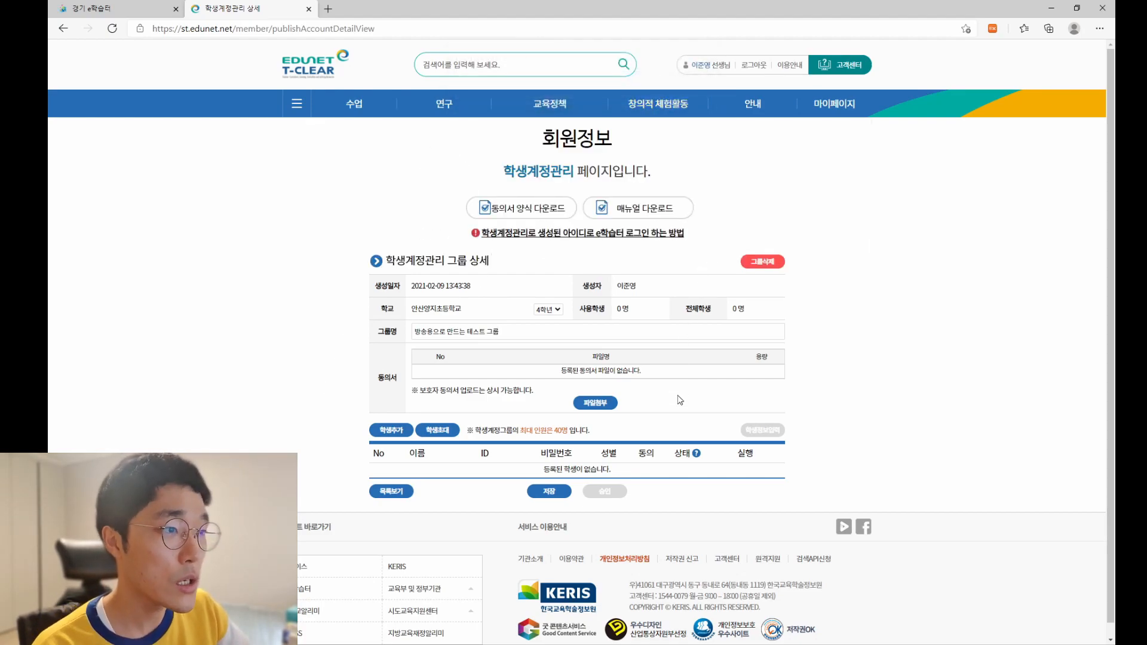
Step: Add 2 student rows to the group via 학생추가
left_click(377, 432)
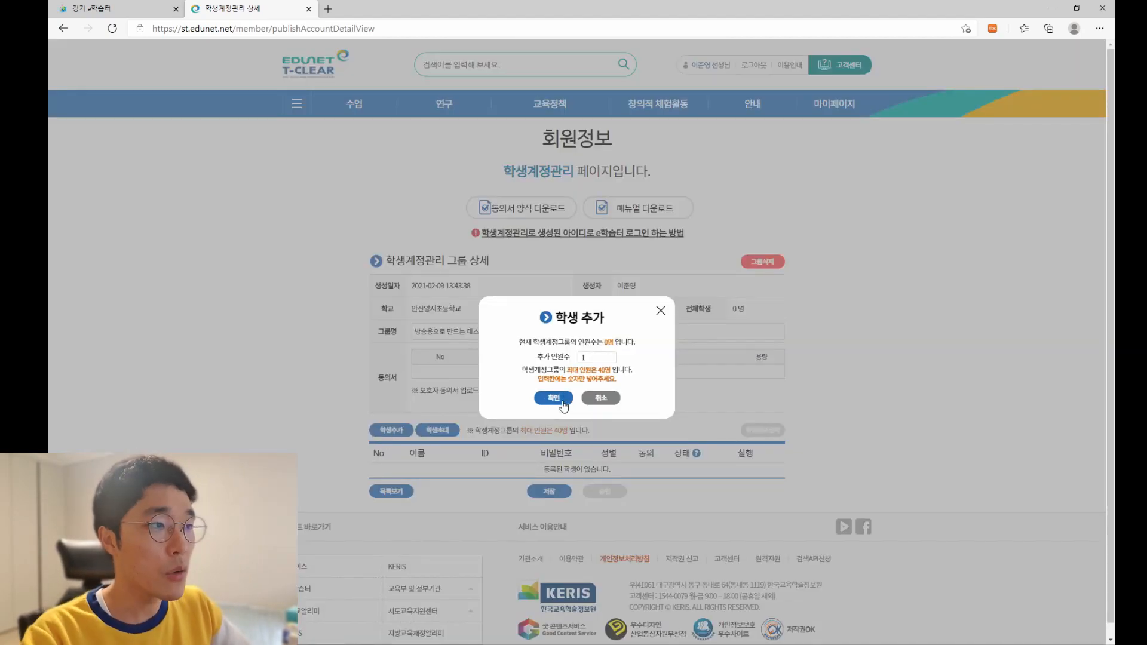
left_click(586, 357)
key("BackSpace")
type("2")
left_click(562, 406)
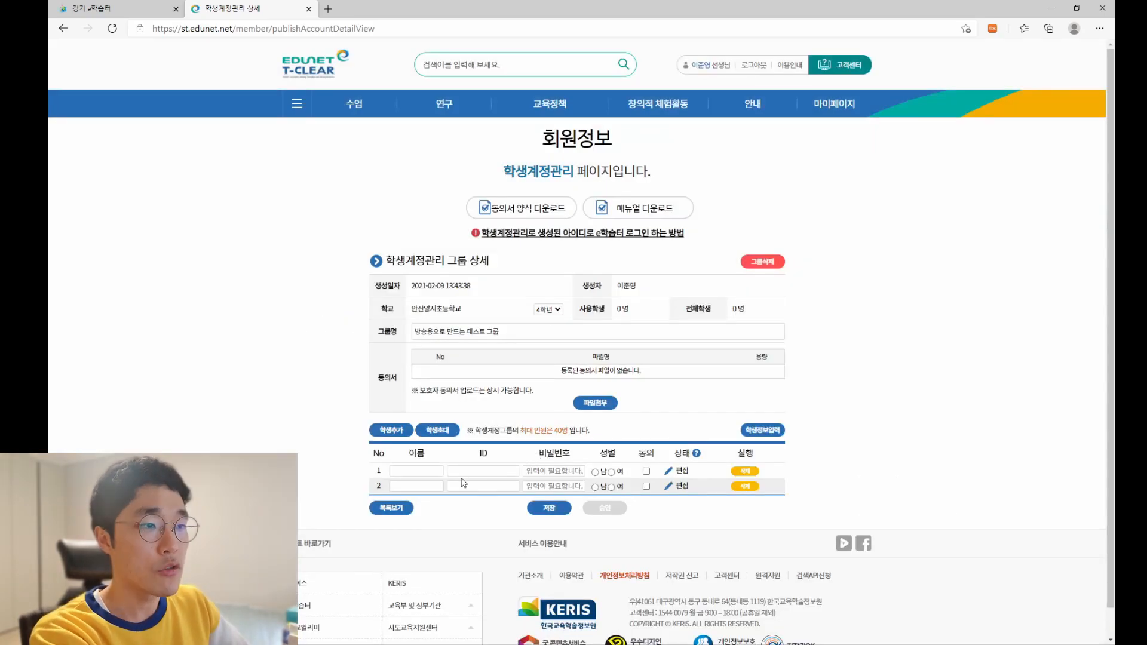
Step: Name the students 반장 and 회장, and set 반장's gender to female
left_click(434, 470)
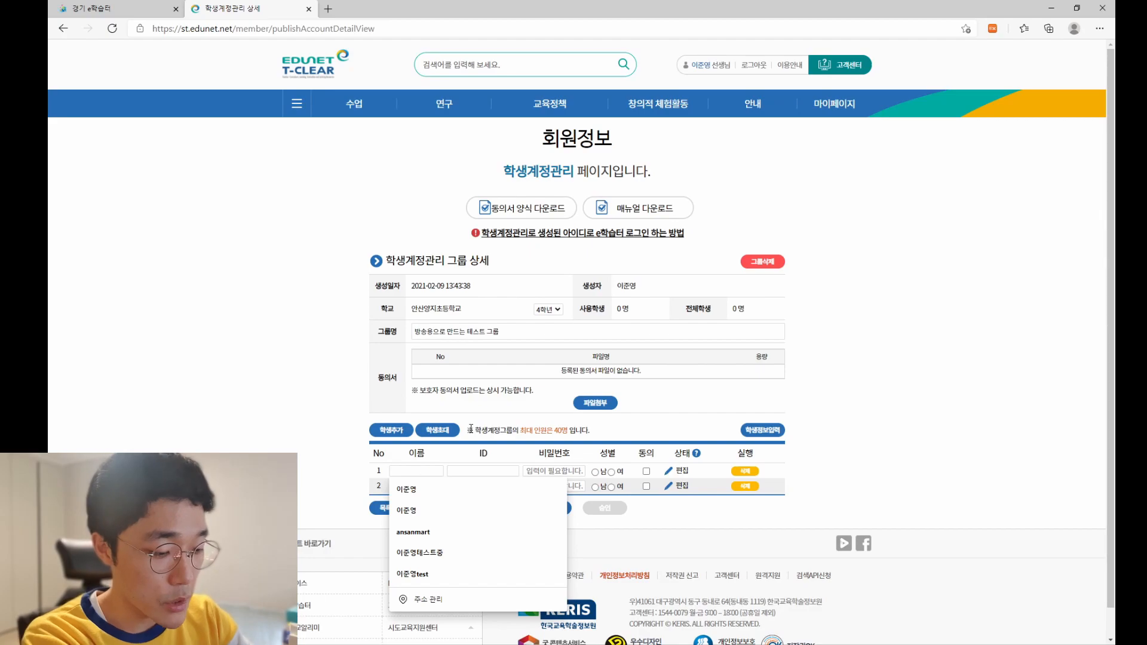
type("반장")
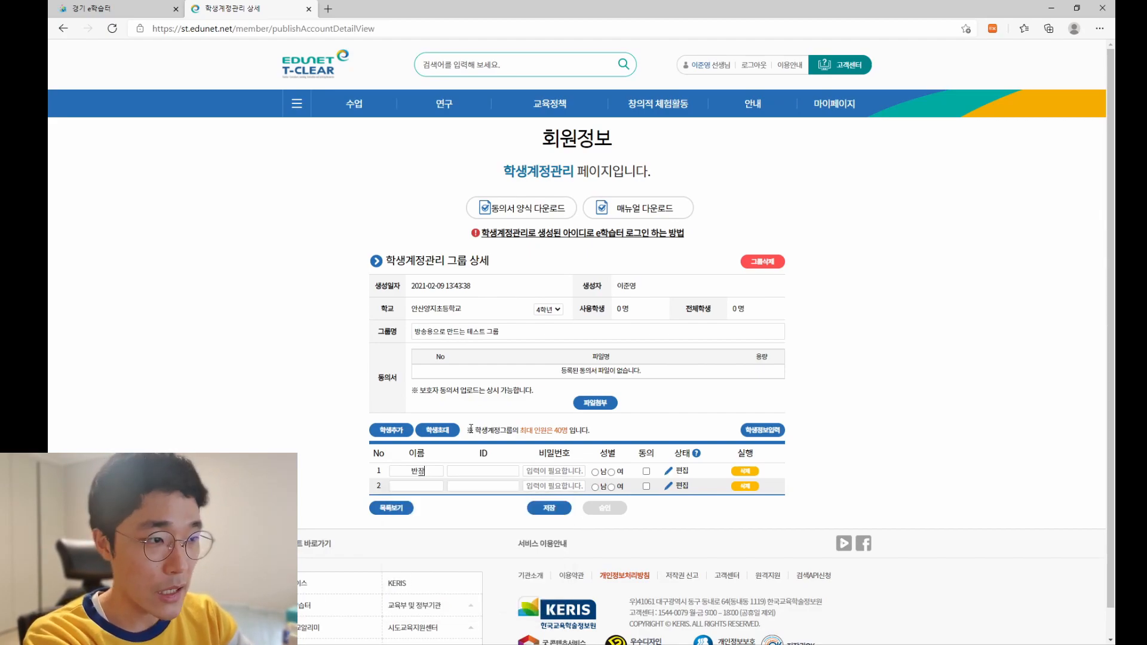
left_click(404, 488)
type("ㅎ")
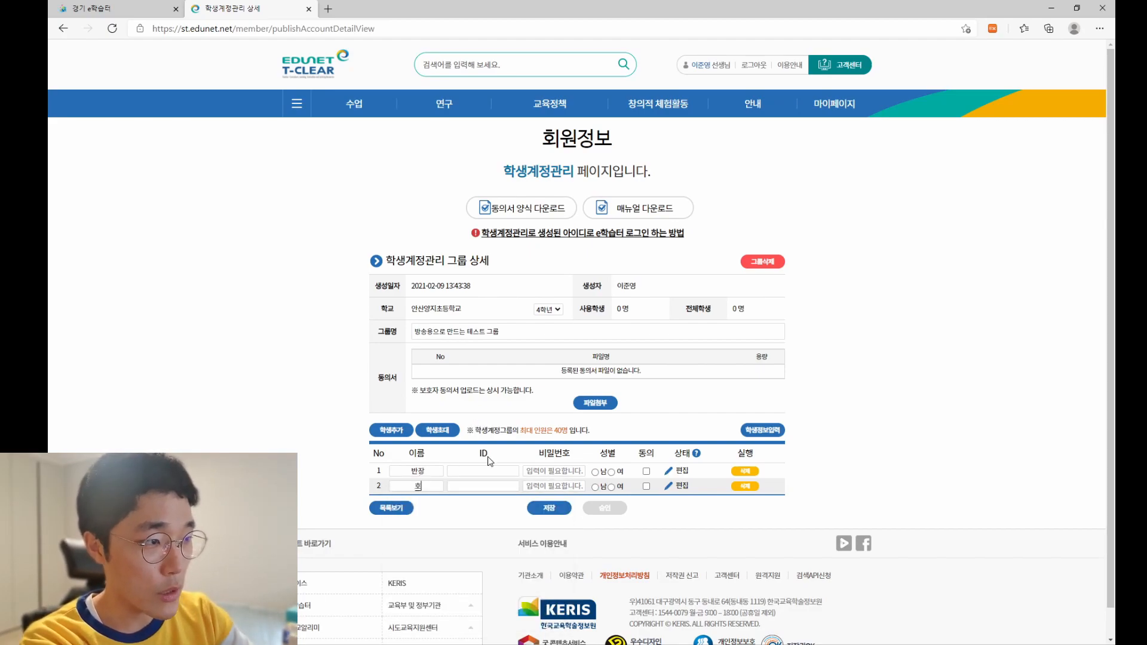
type("회장")
left_click(610, 471)
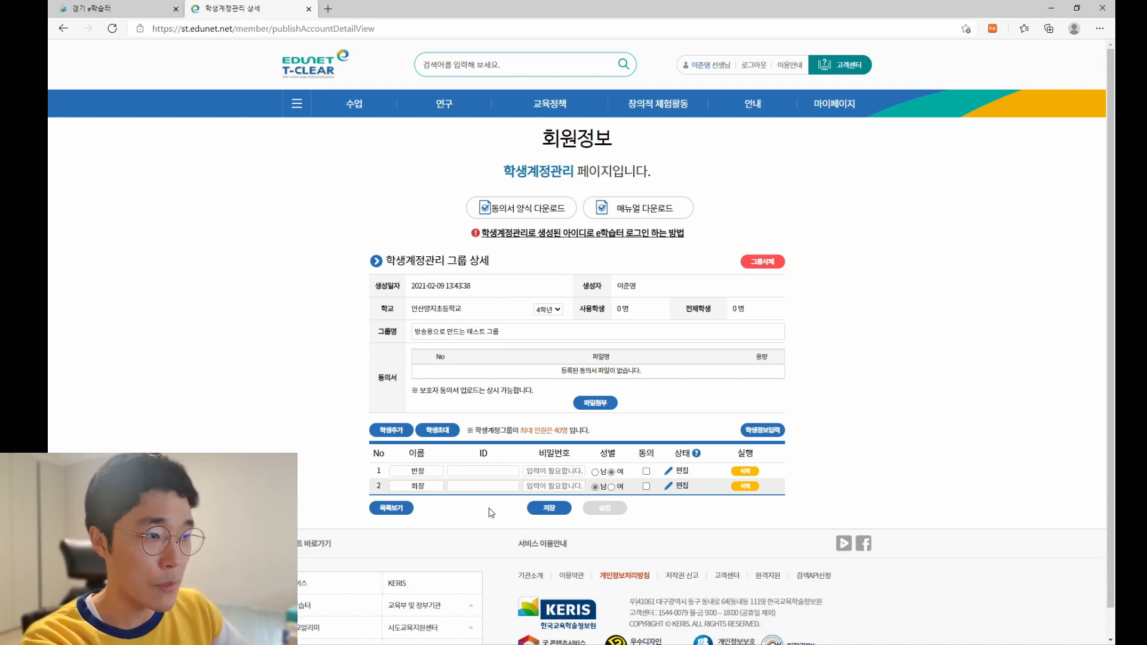
Step: Enter 'broadcast' as the first student's ID
left_click(494, 473)
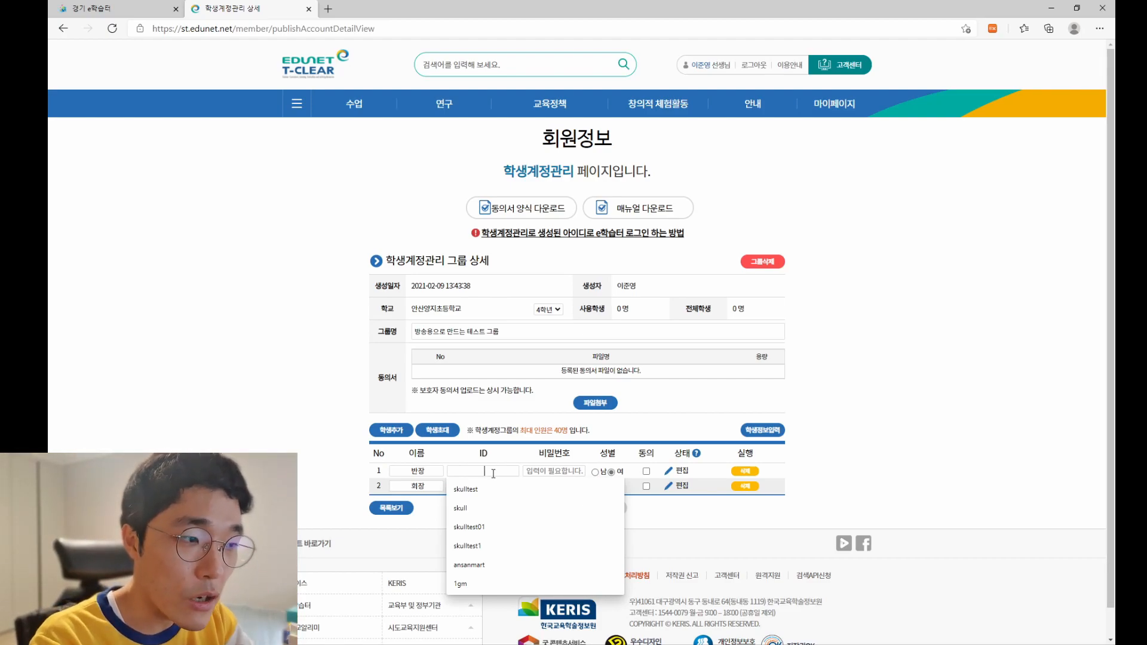
left_click(276, 450)
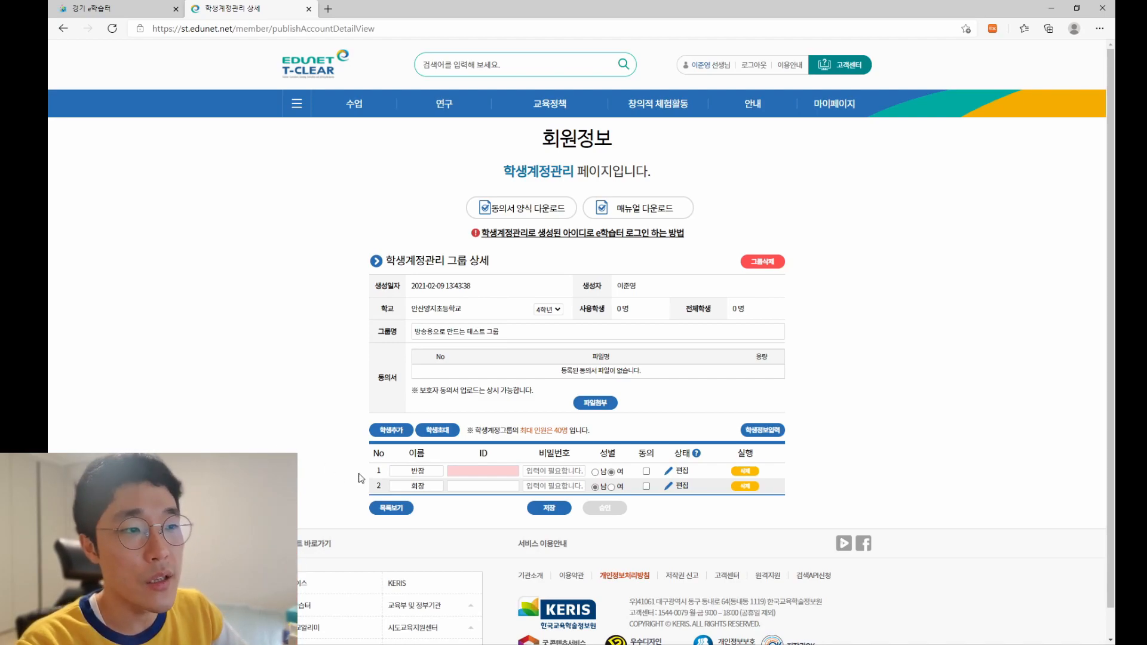
double_click(429, 458)
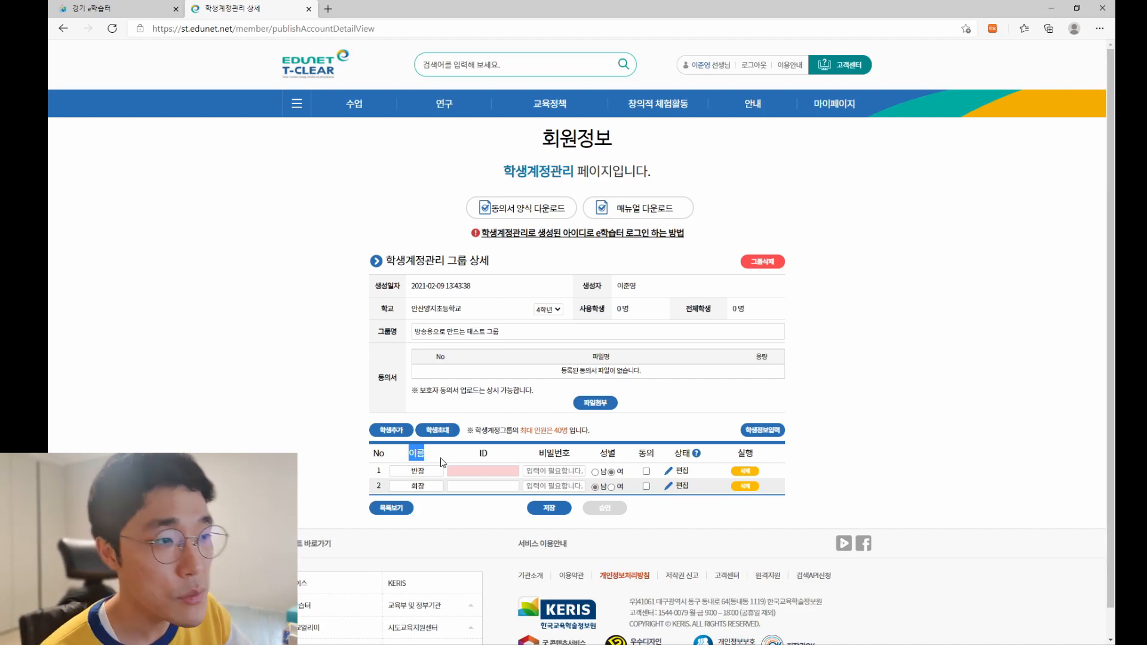
left_click(442, 506)
double_click(486, 455)
left_click(489, 470)
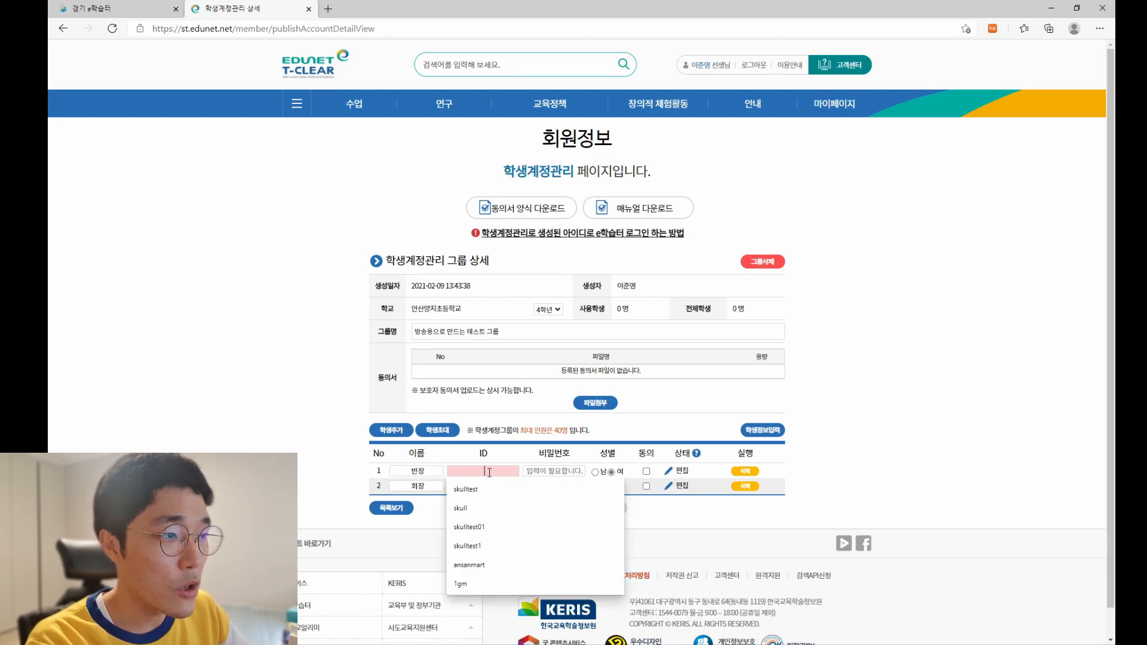
type("broa")
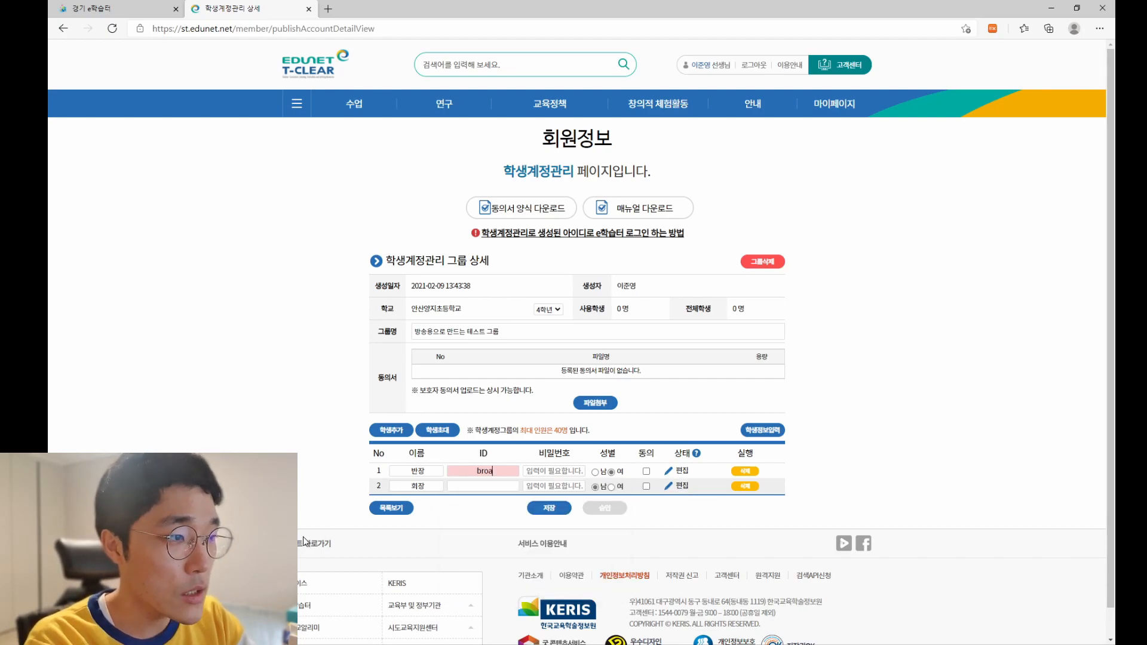
type("dcast")
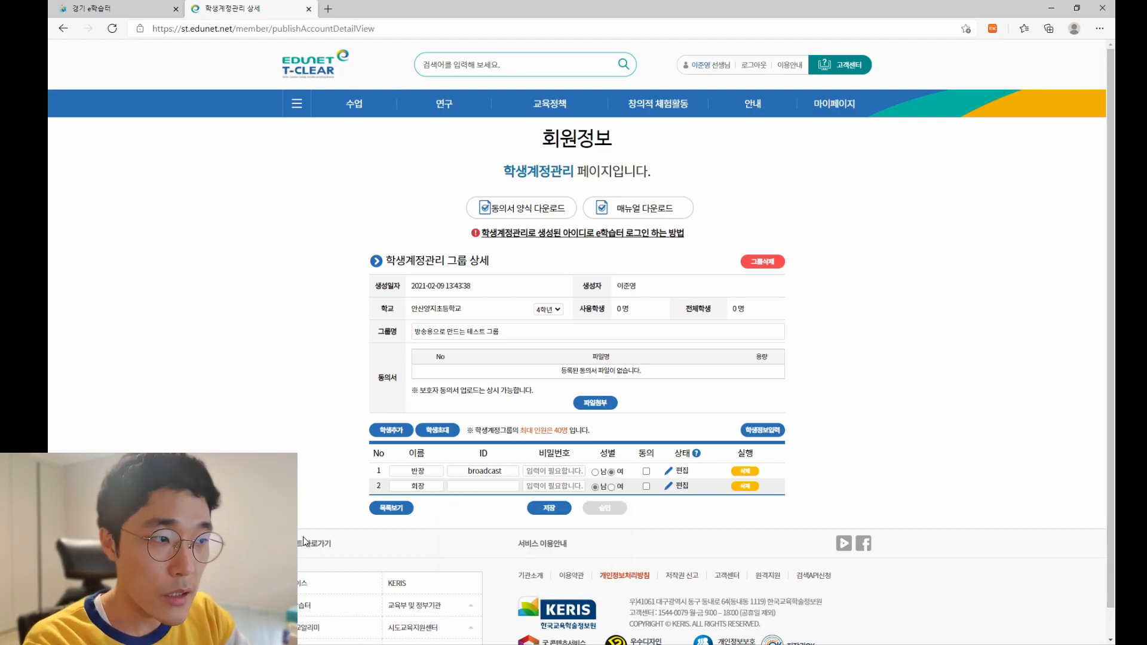
Step: Clear both students' ID fields, leaving them empty
left_click(465, 486)
key("Down")
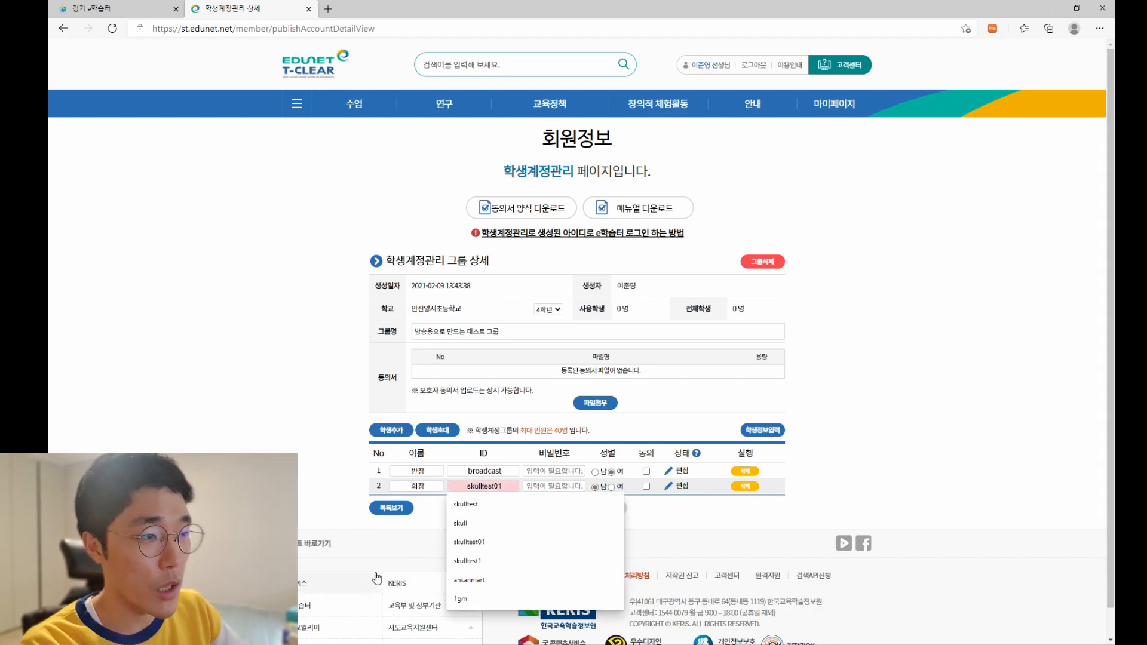
key("Return")
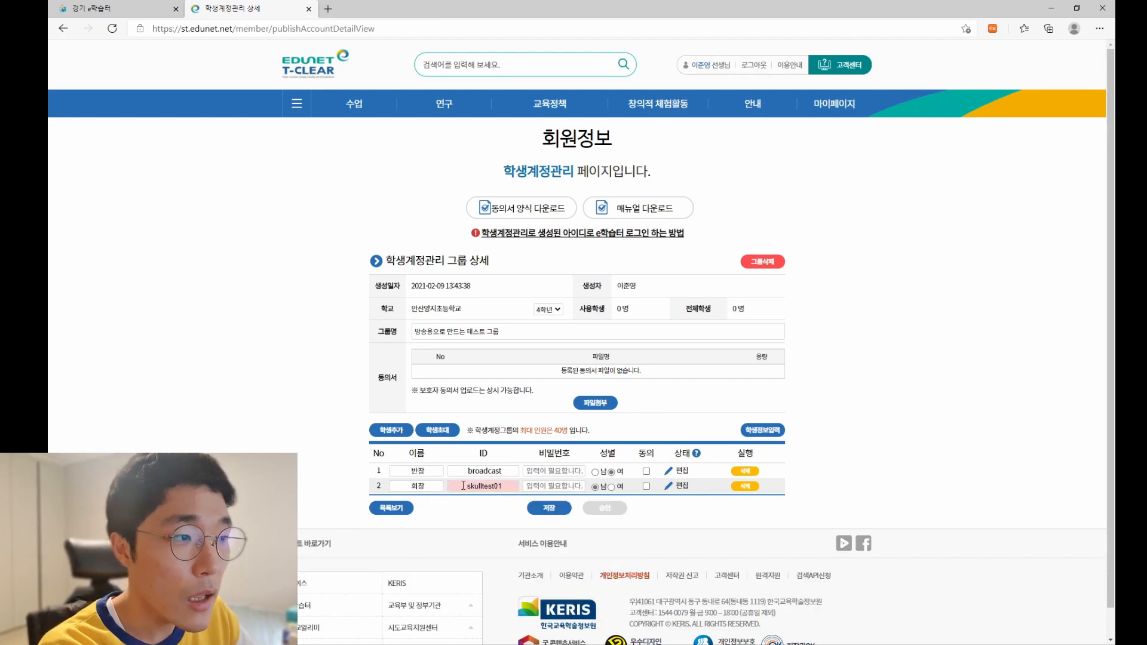
key("ctrl+a")
key("BackSpace")
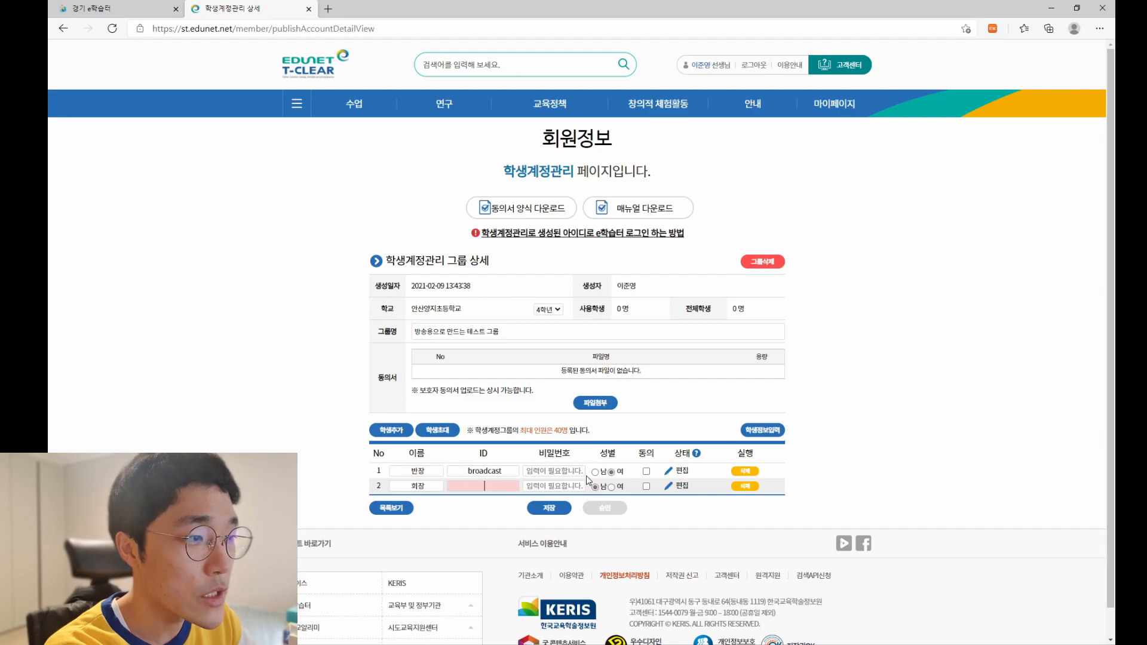
left_click(505, 471)
key("ctrl+a")
key("BackSpace")
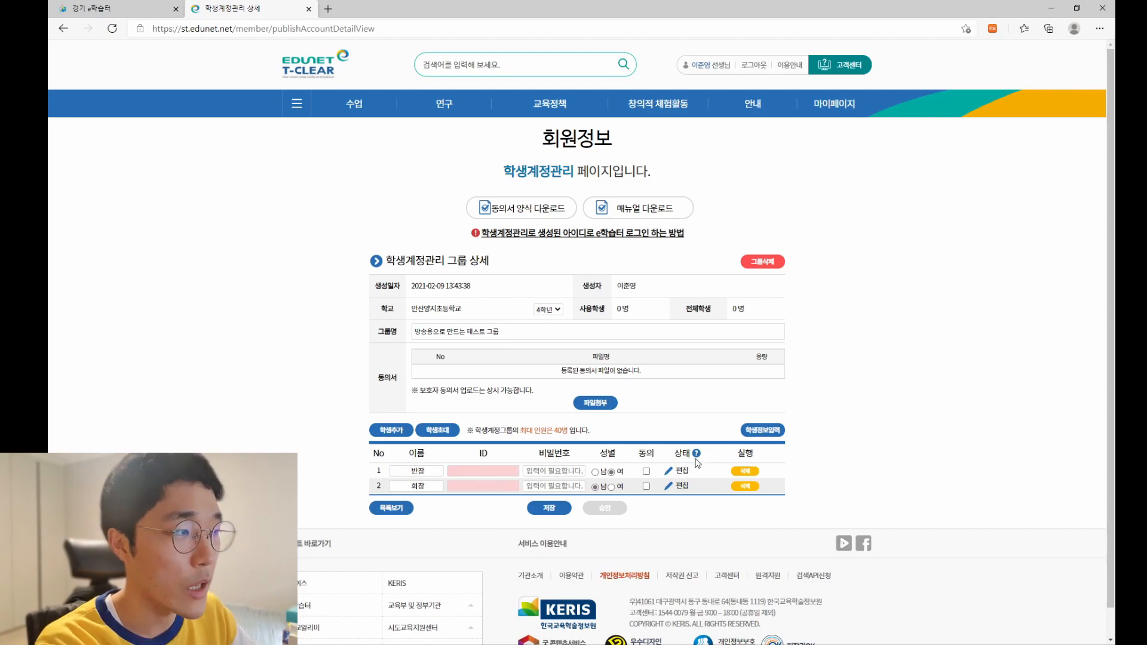
left_click(769, 435)
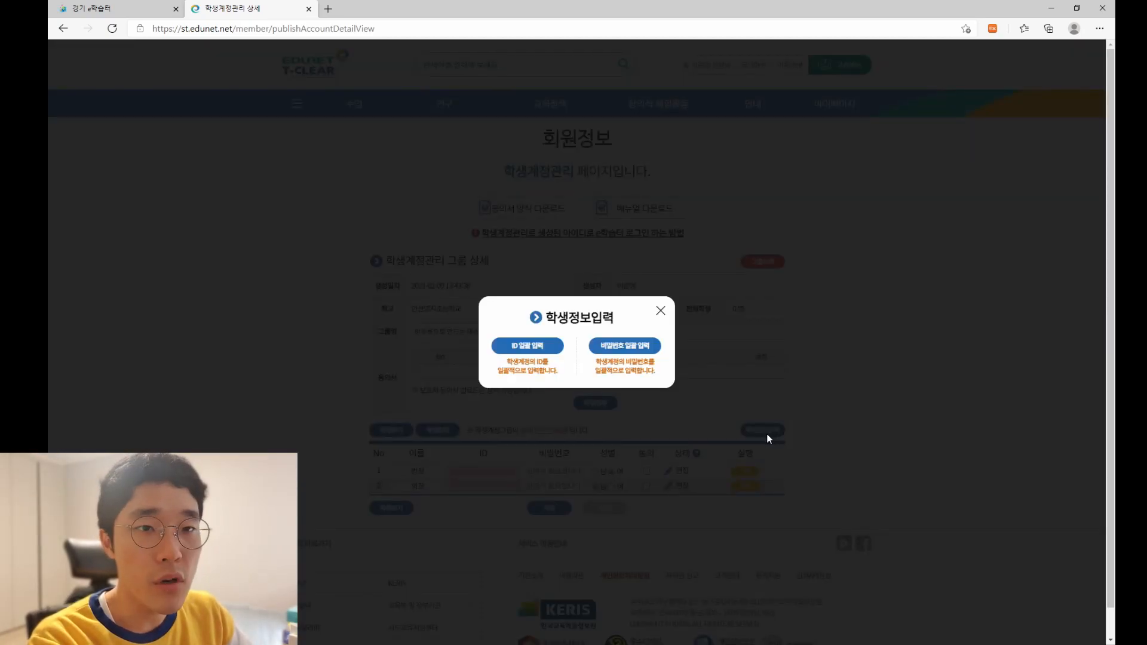
Step: Bulk-generate IDs broadcast01 and broadcast02 using 'broadcast' as the common part
left_click(527, 346)
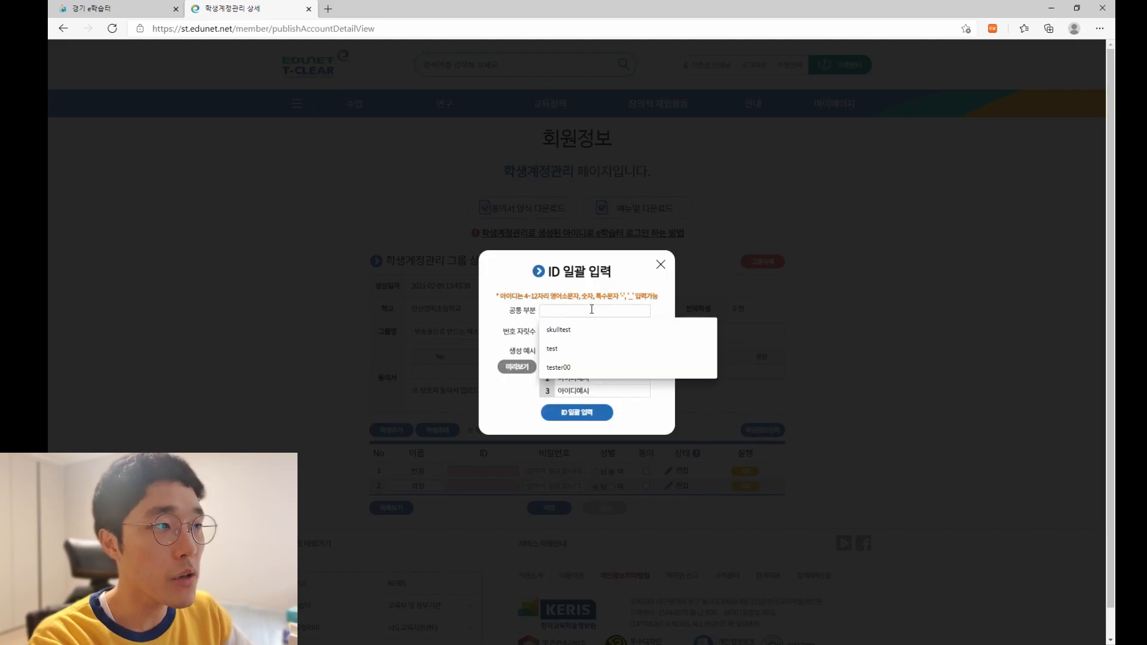
type("broadcast")
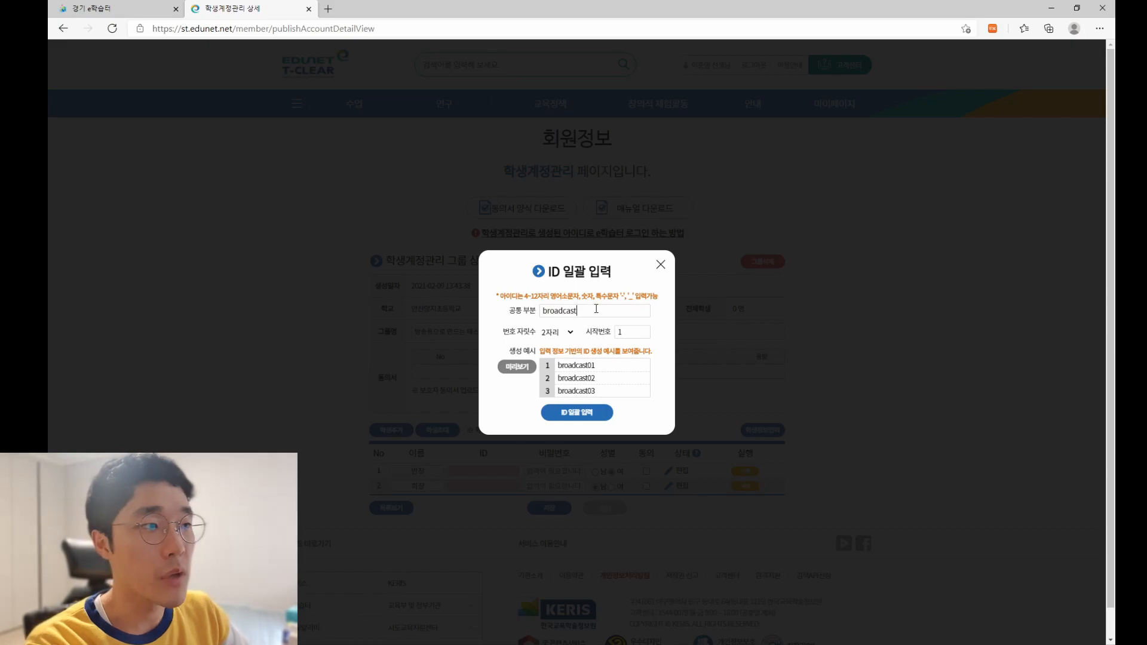
left_click(572, 417)
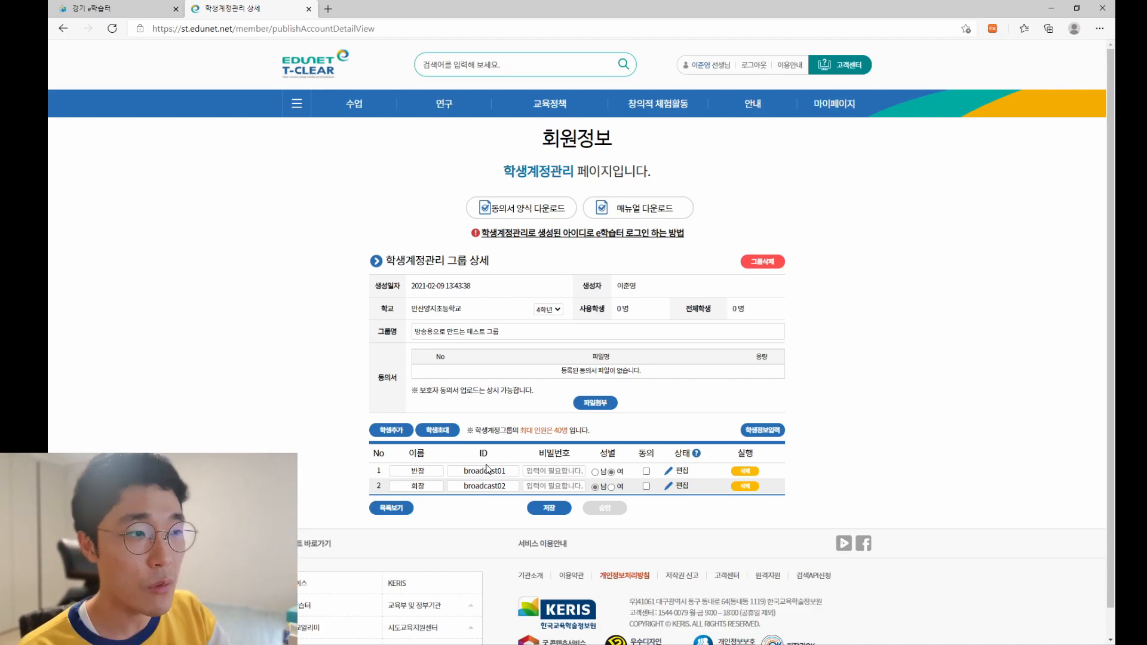
Step: Bulk-set a shared password for both students and tick the first student's 동의 consent
left_click(769, 431)
left_click(635, 350)
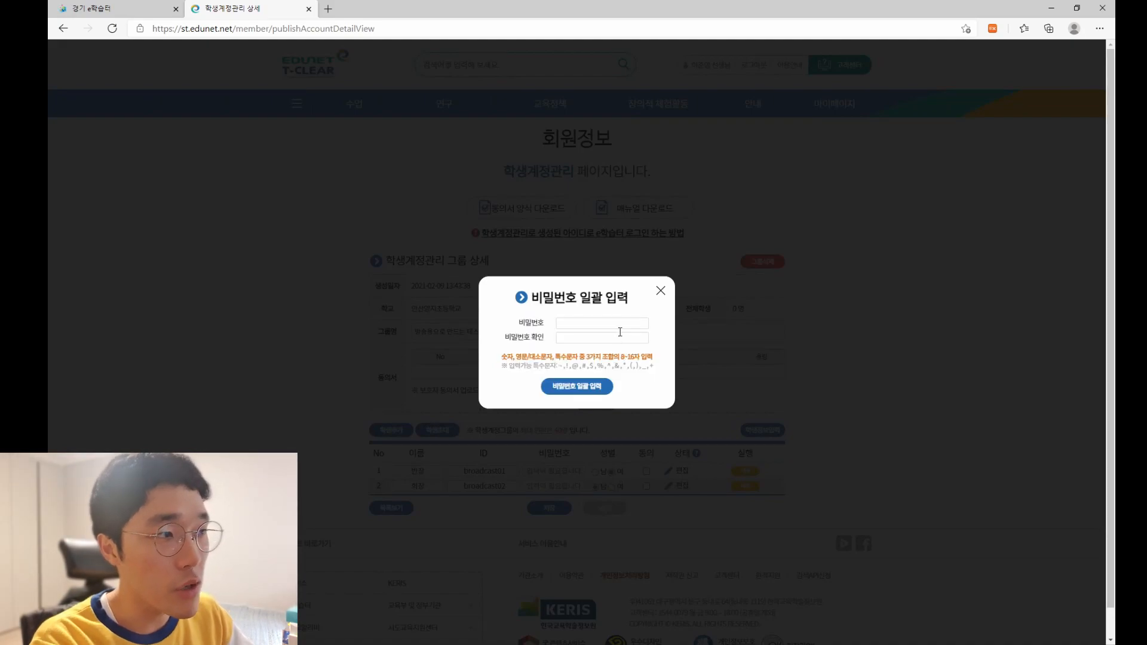
type("••••••••••")
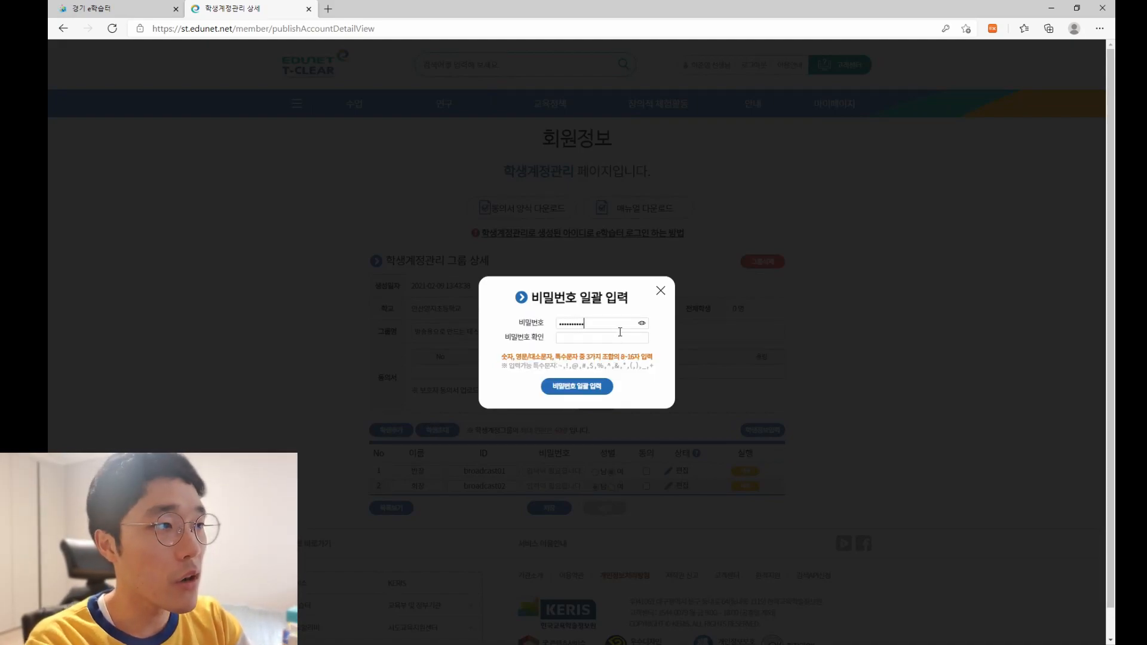
type("••••••••••")
left_click(606, 387)
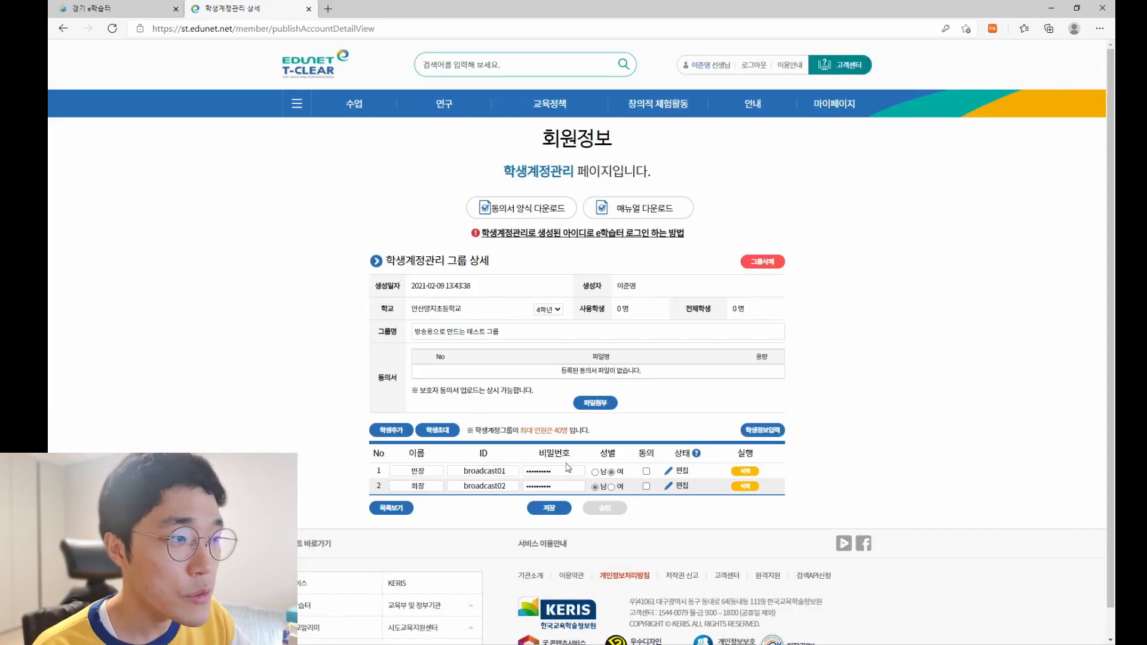
left_click(646, 472)
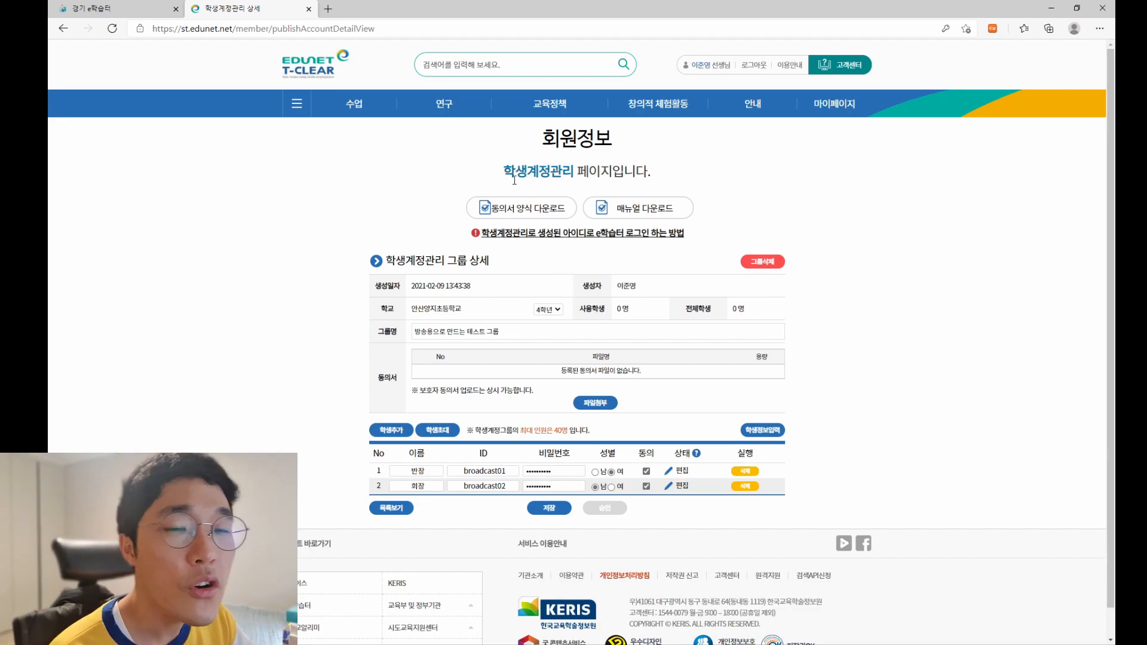
Step: Save the test student group and confirm the save
left_click_drag(533, 401, 577, 373)
left_click(597, 379)
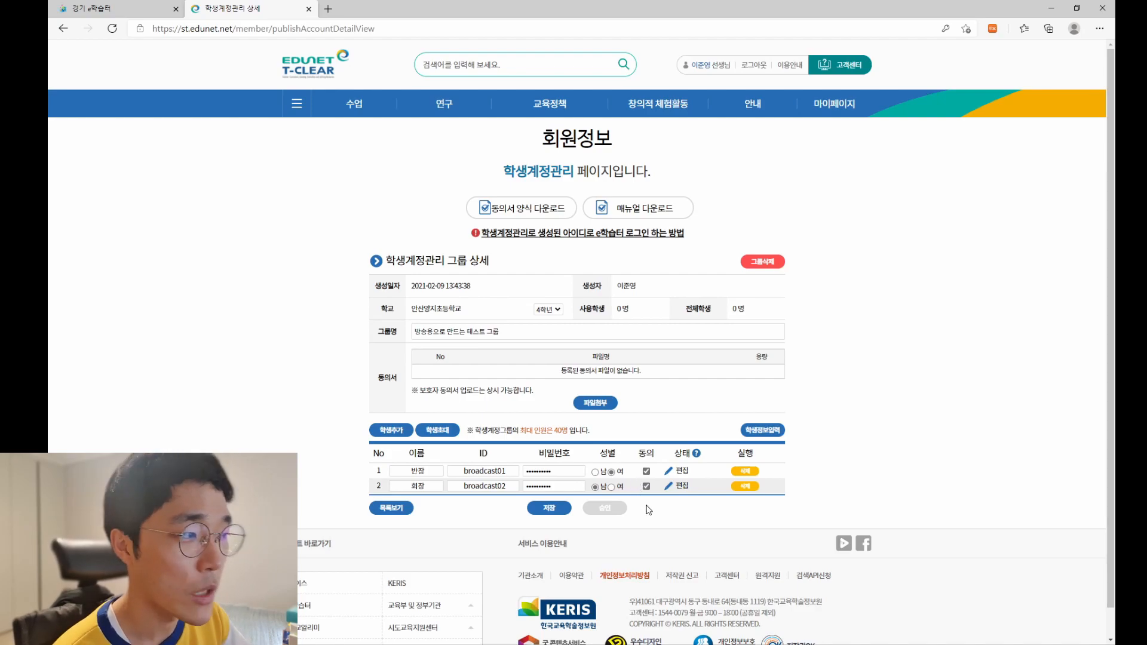
double_click(603, 511)
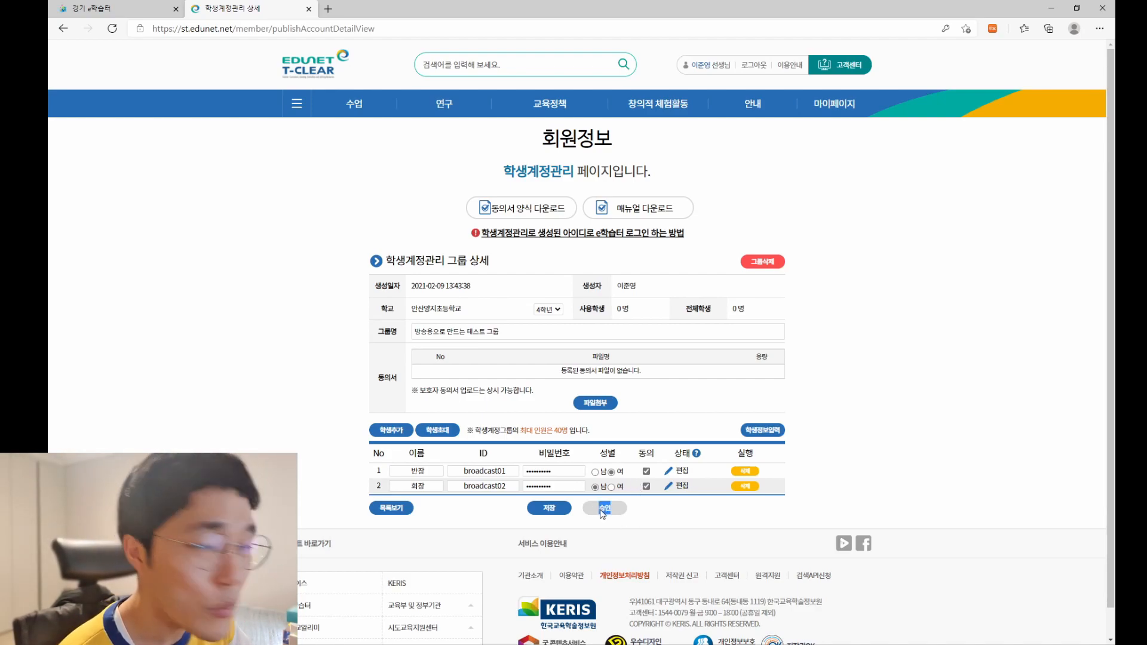
left_click(597, 514)
left_click(560, 513)
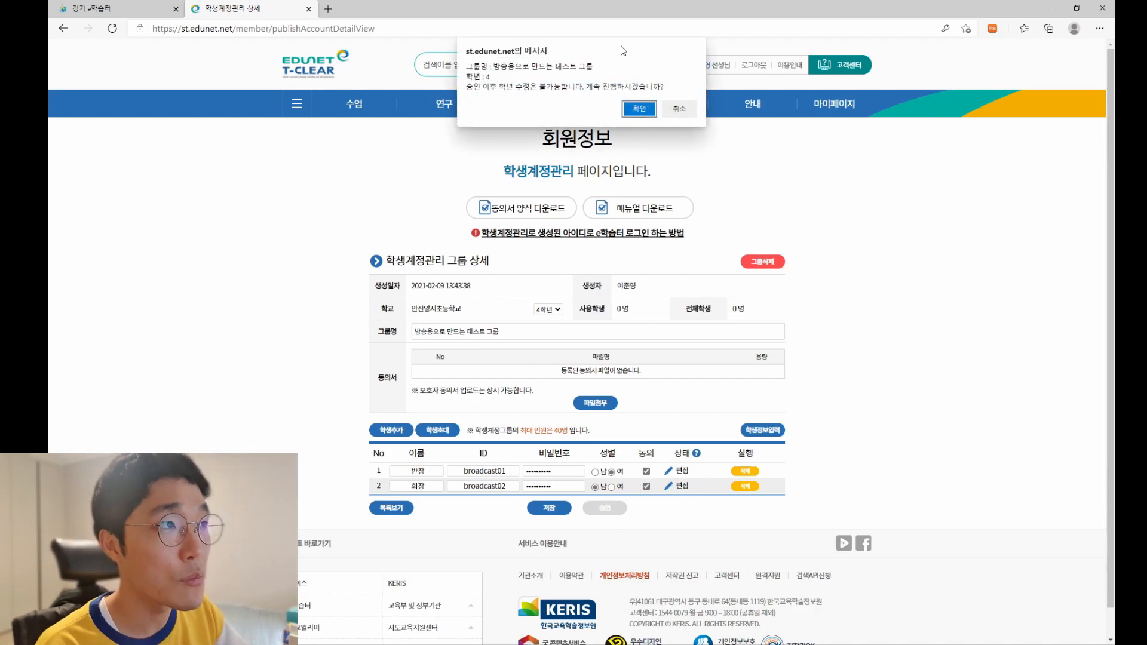
left_click(638, 105)
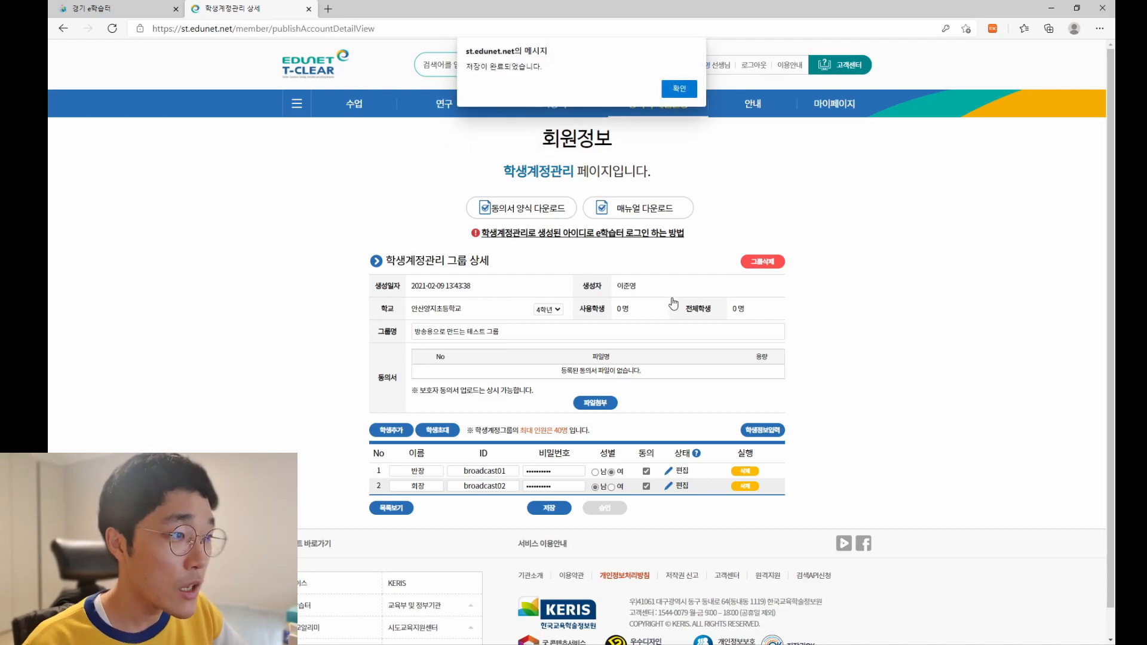
left_click(692, 93)
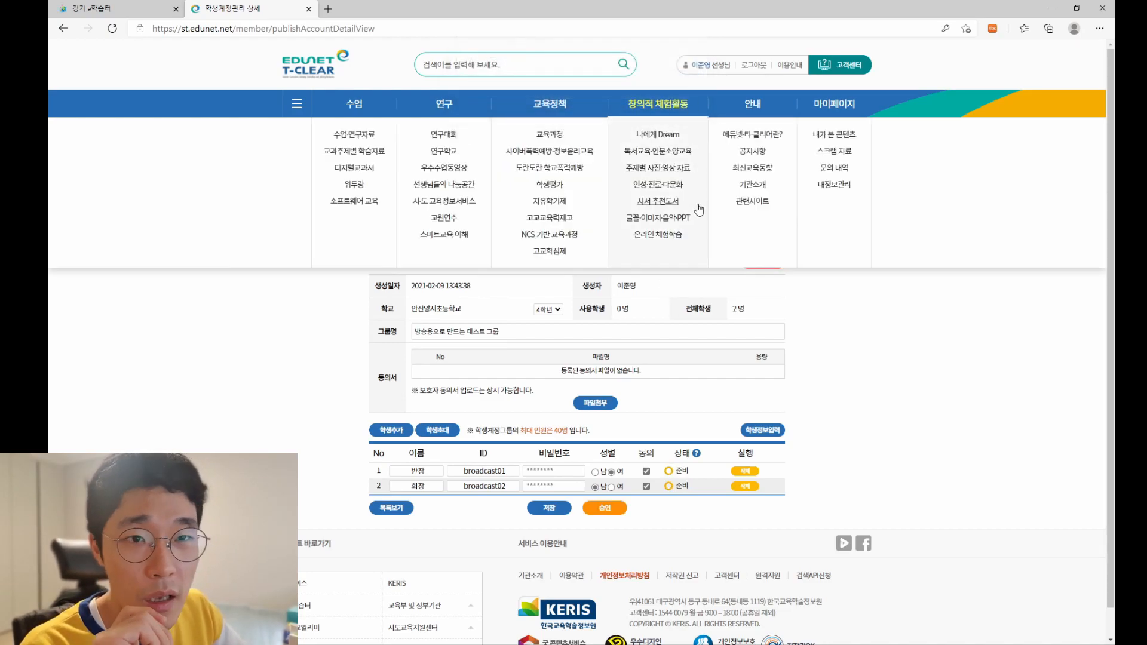
Step: Approve both student accounts so their status becomes 정상, then return to e학습터
left_click(614, 508)
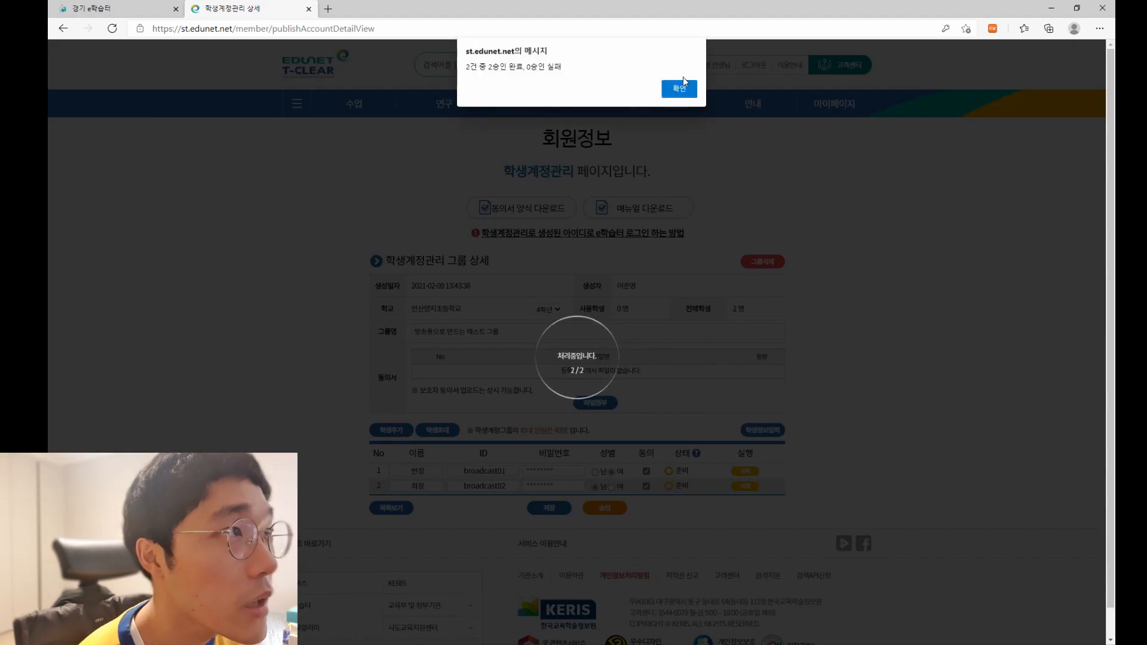
left_click(679, 88)
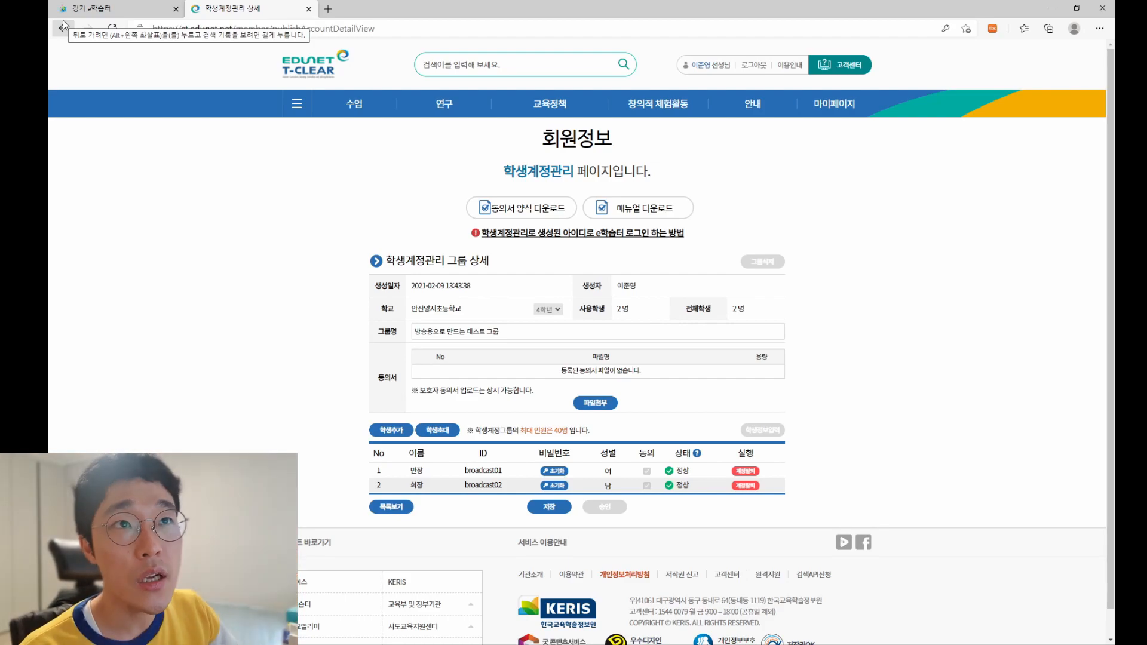
left_click(105, 10)
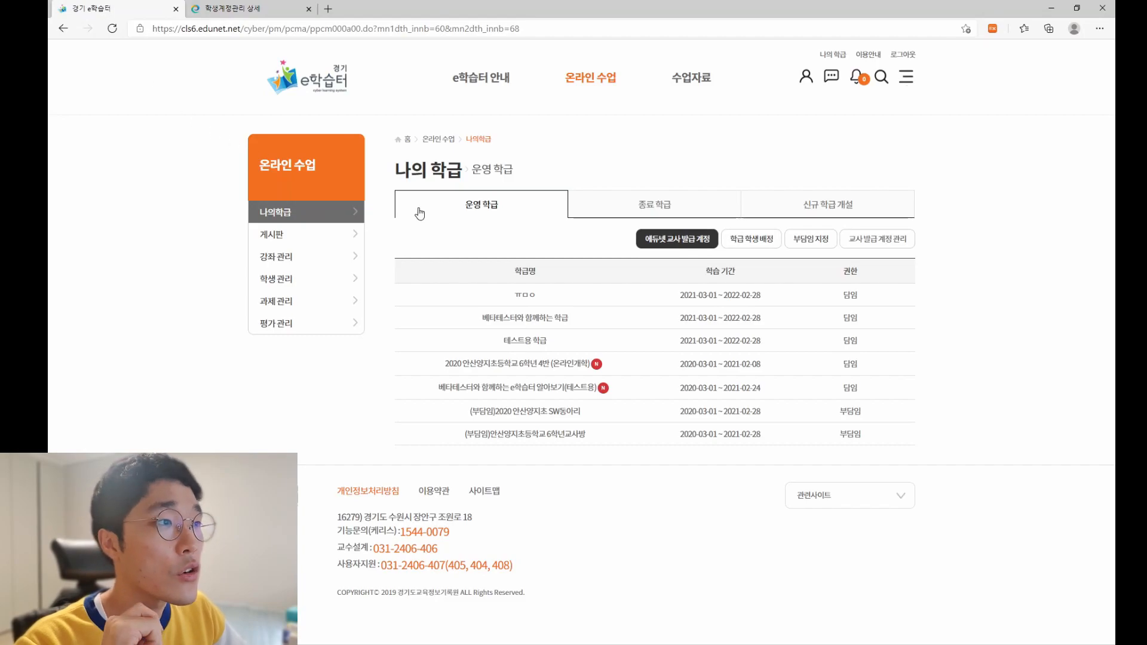
Step: Open 수강인원 관리 for 베타테스터와 함께하는 학급 and launch 학급학생배정
left_click(523, 318)
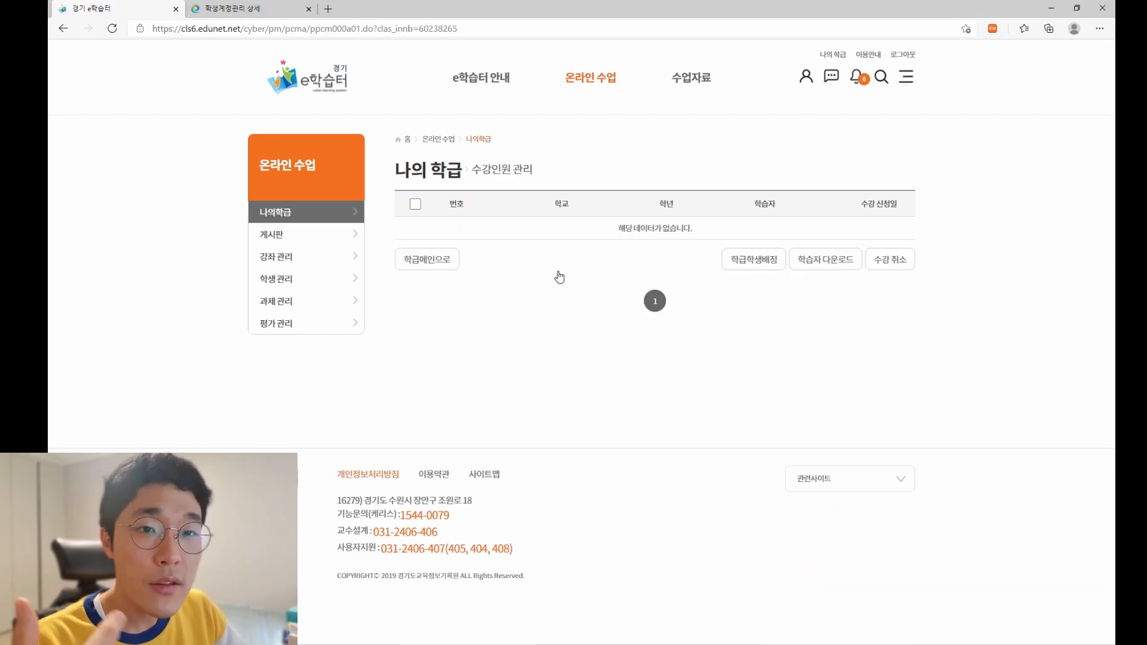
key("alt+Left")
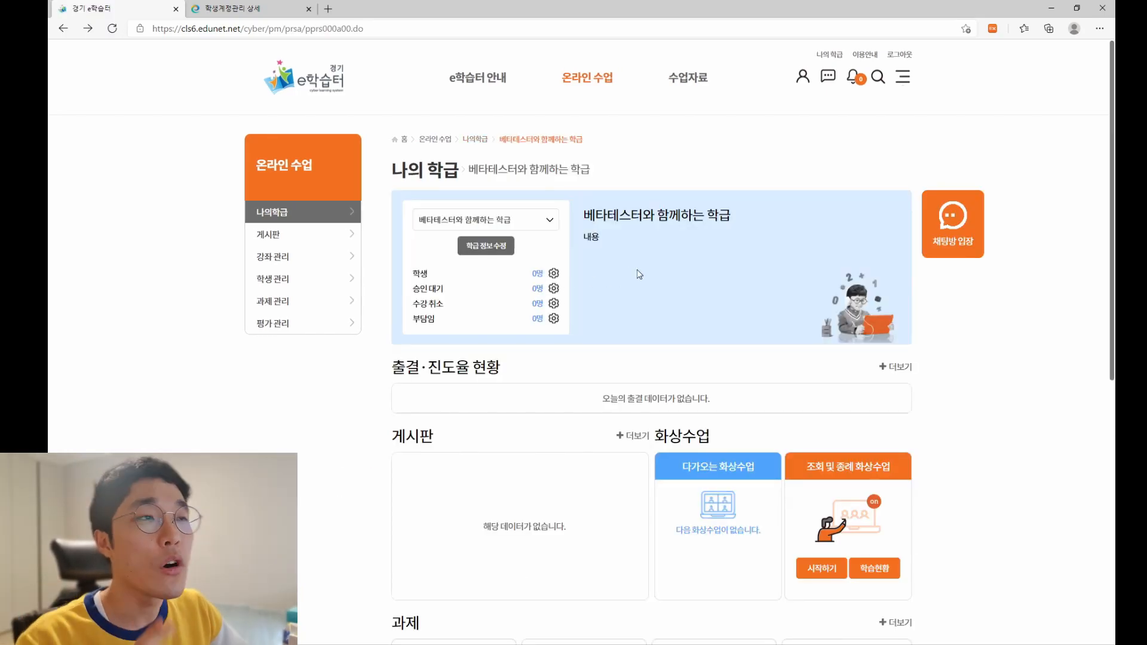
left_click(554, 274)
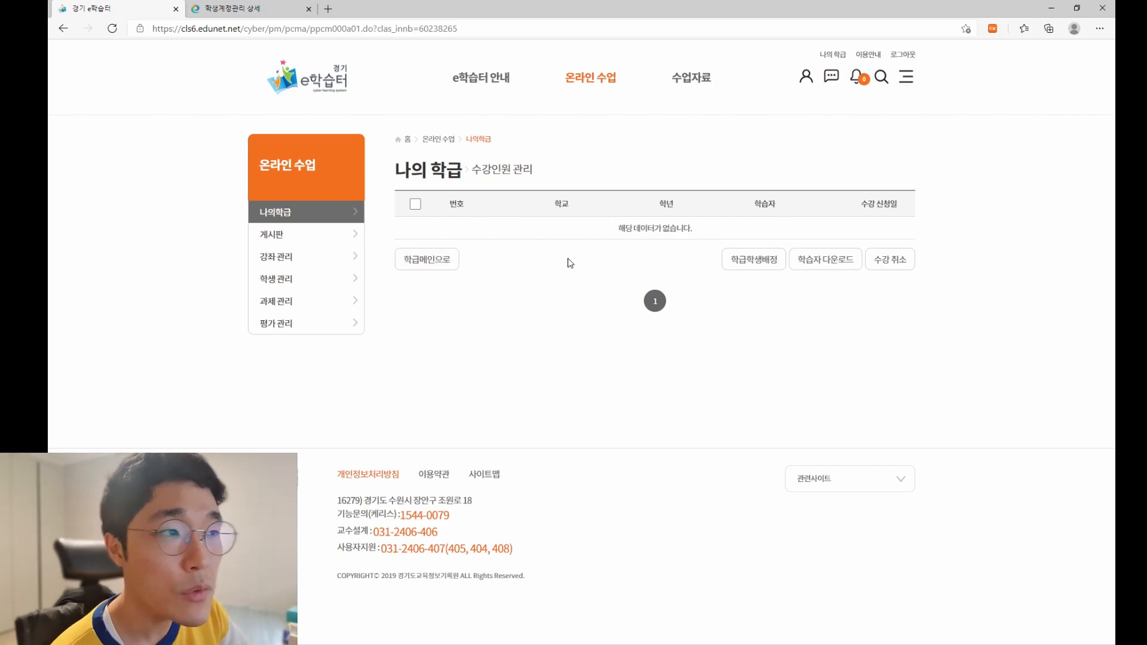
left_click(772, 267)
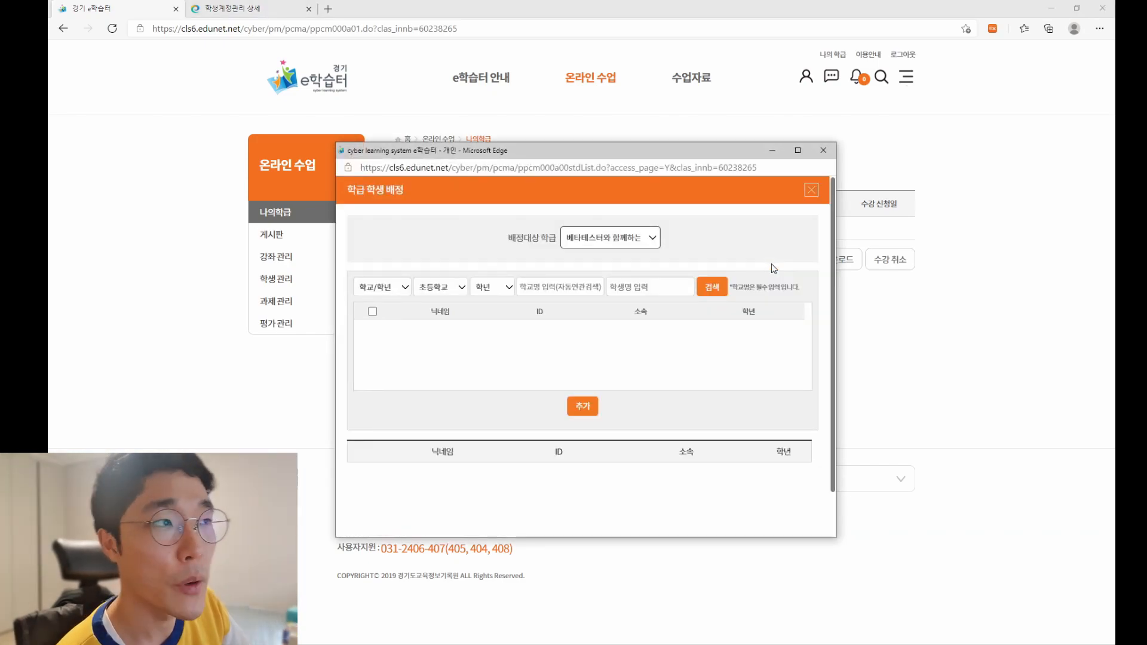
Step: Search 안산양지초등학교 for a student named 반장, finding no results
left_click(576, 282)
left_click(580, 306)
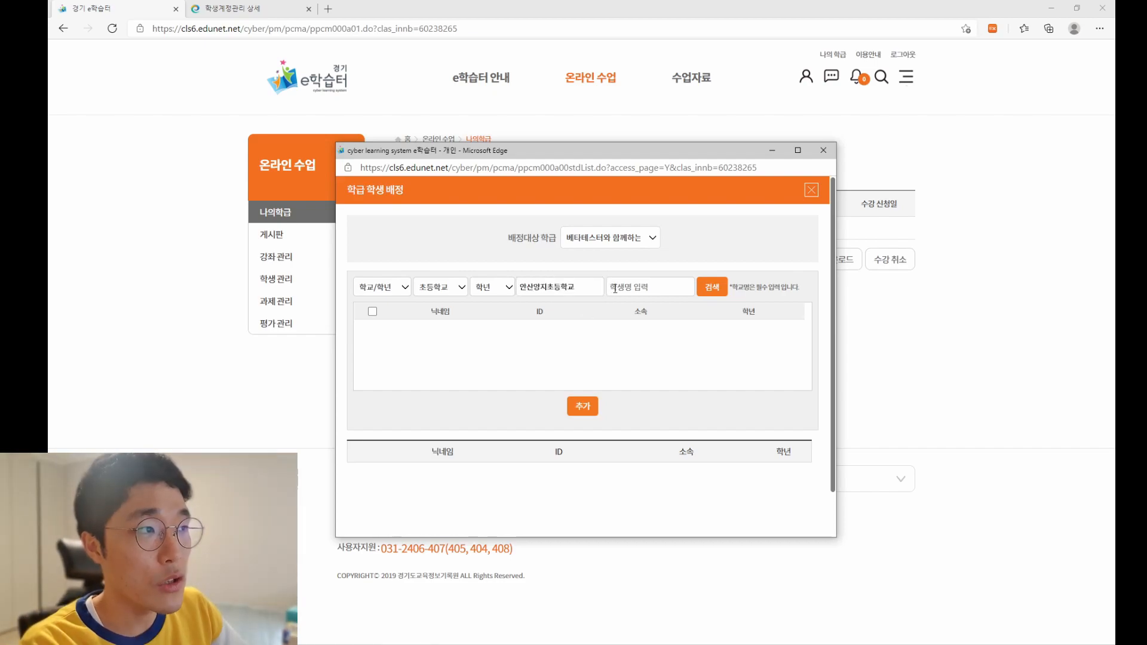
left_click(617, 288)
type("벤")
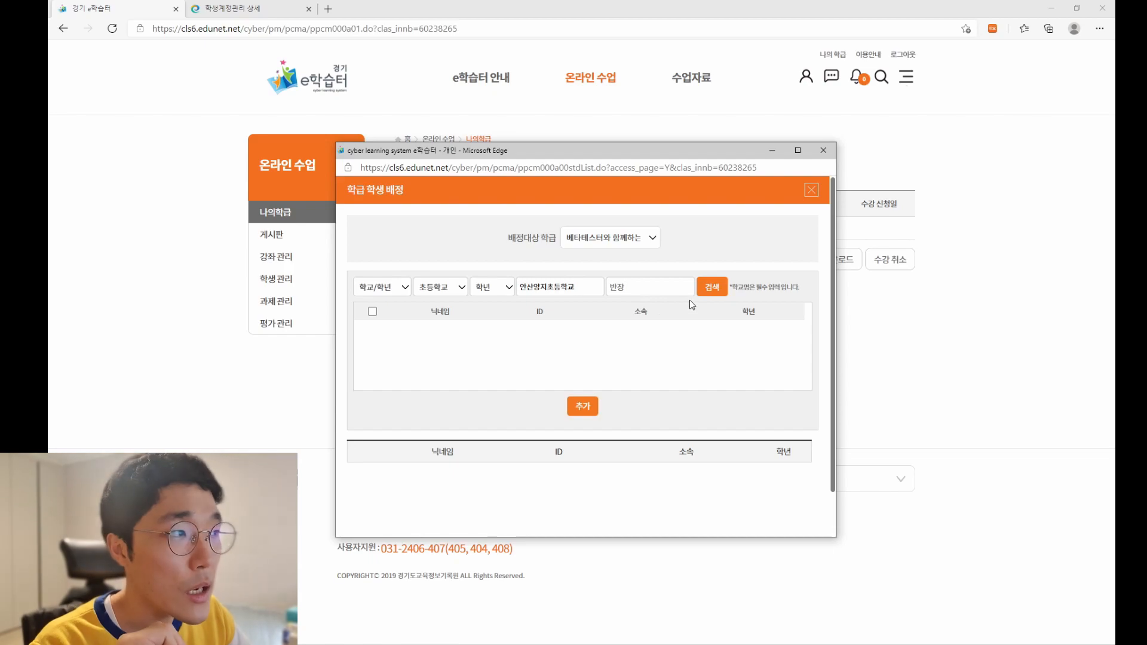
left_click(711, 288)
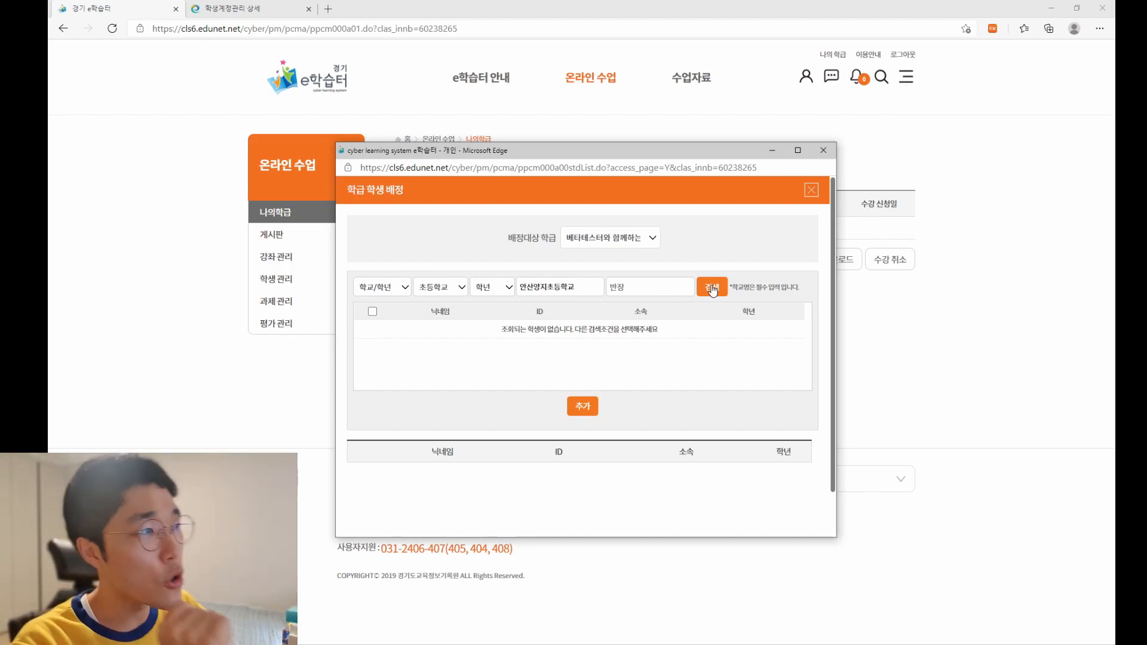
left_click(711, 288)
Step: Search for 회장, then 반장 again, still getting no matching students
left_click_drag(680, 291, 603, 291)
key("BackSpace")
type("횢장")
left_click(719, 289)
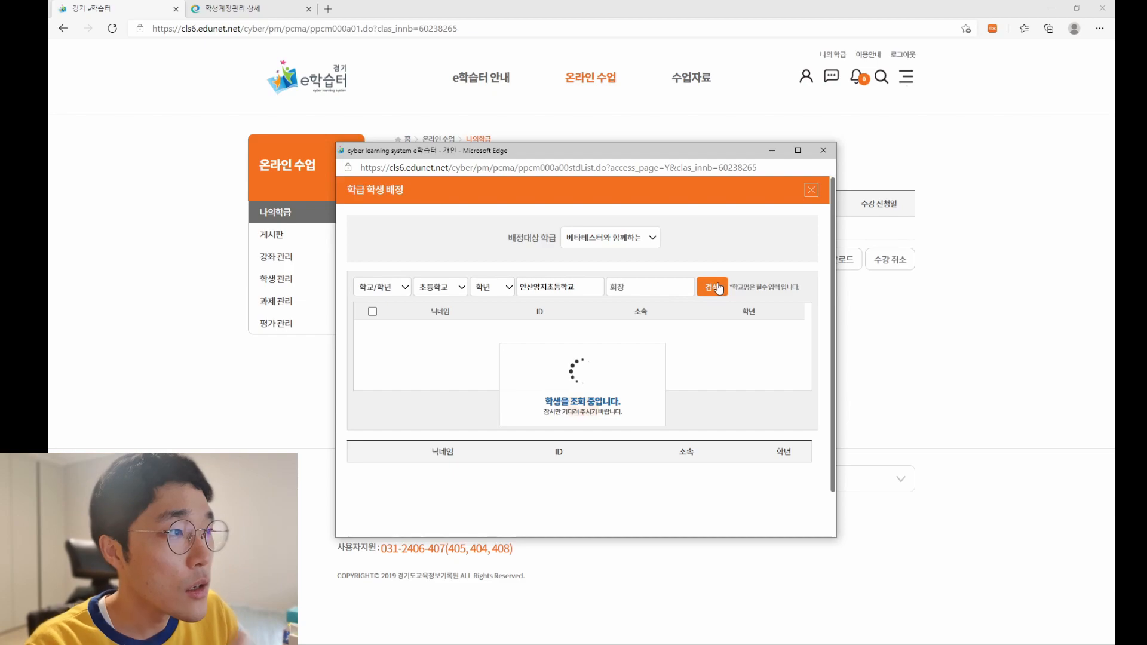
left_click_drag(661, 285, 604, 287)
key("BackSpace")
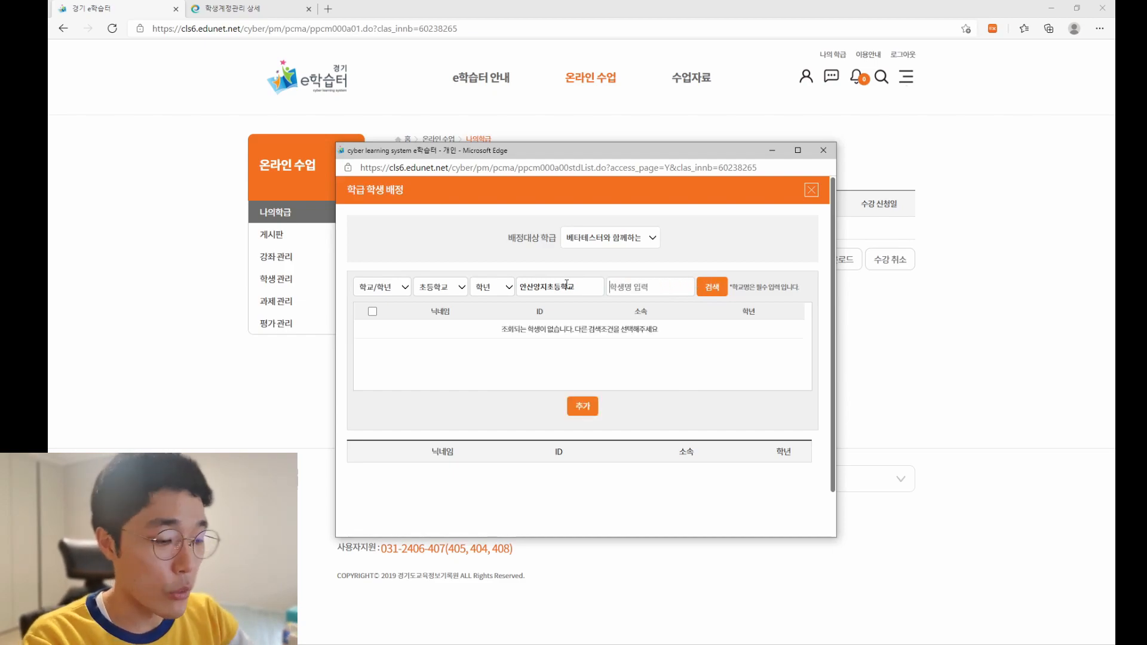
type("ㅂㅏㄴ장")
left_click(720, 290)
Step: Move the assignment window aside and launch Chrome
left_click_drag(747, 149, 867, 142)
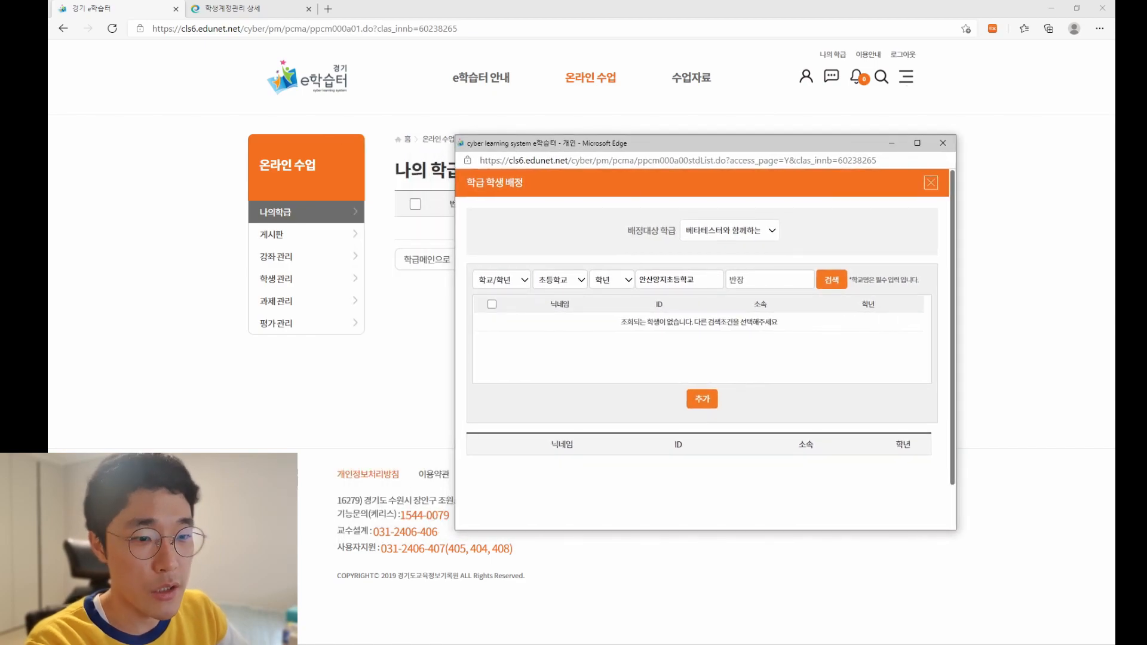
key("super")
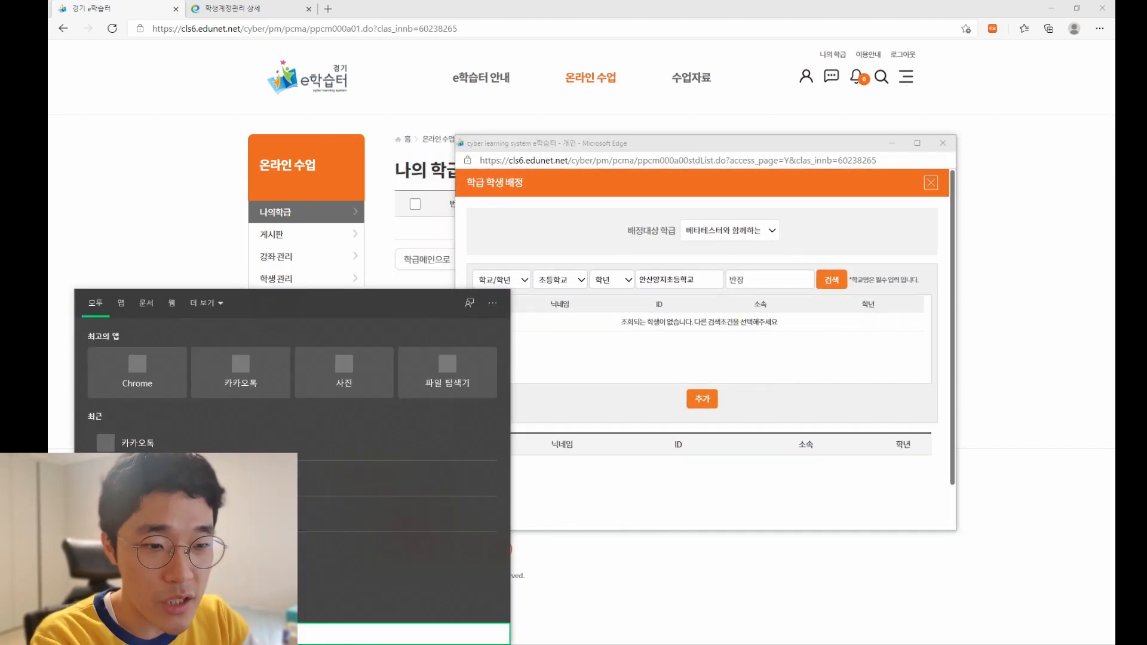
type("chrome")
key("Return")
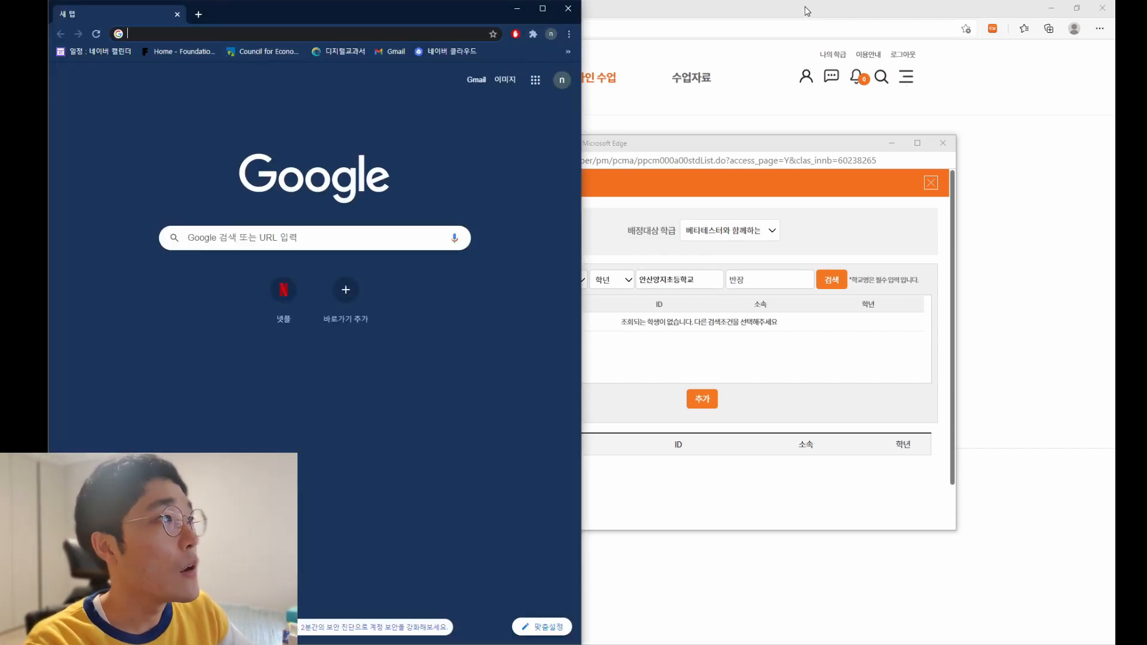
Step: Snap Edge to the right and Chrome to the left, opening the e학습터 site in Chrome
left_click_drag(806, 11, 1144, 239)
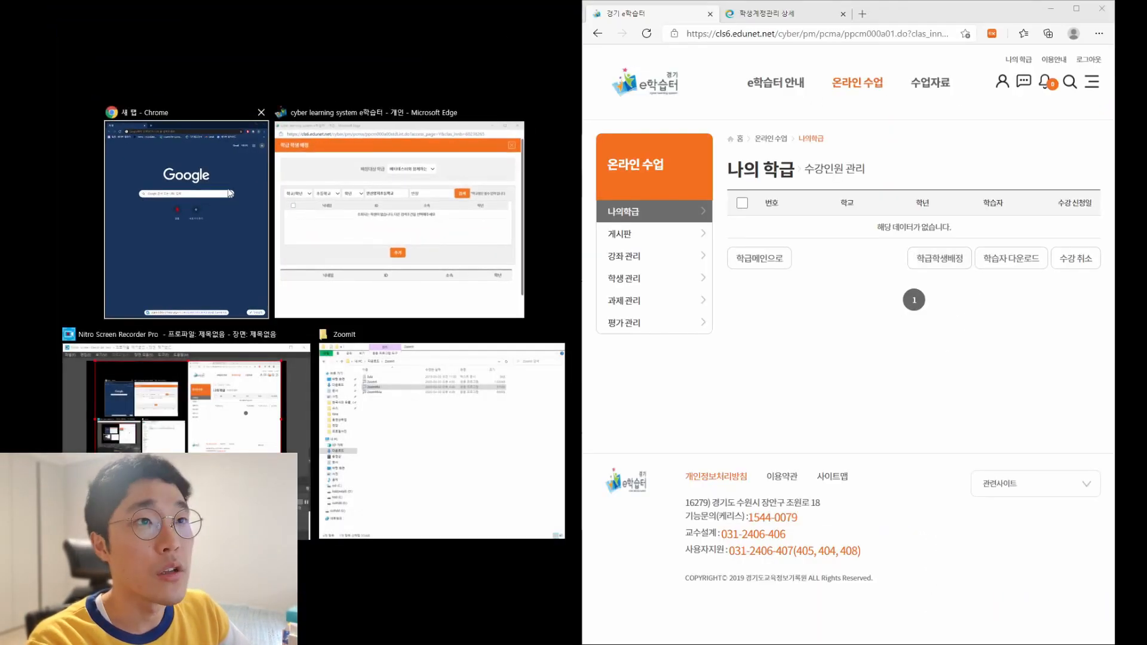
left_click(229, 193)
left_click(341, 33)
type("c")
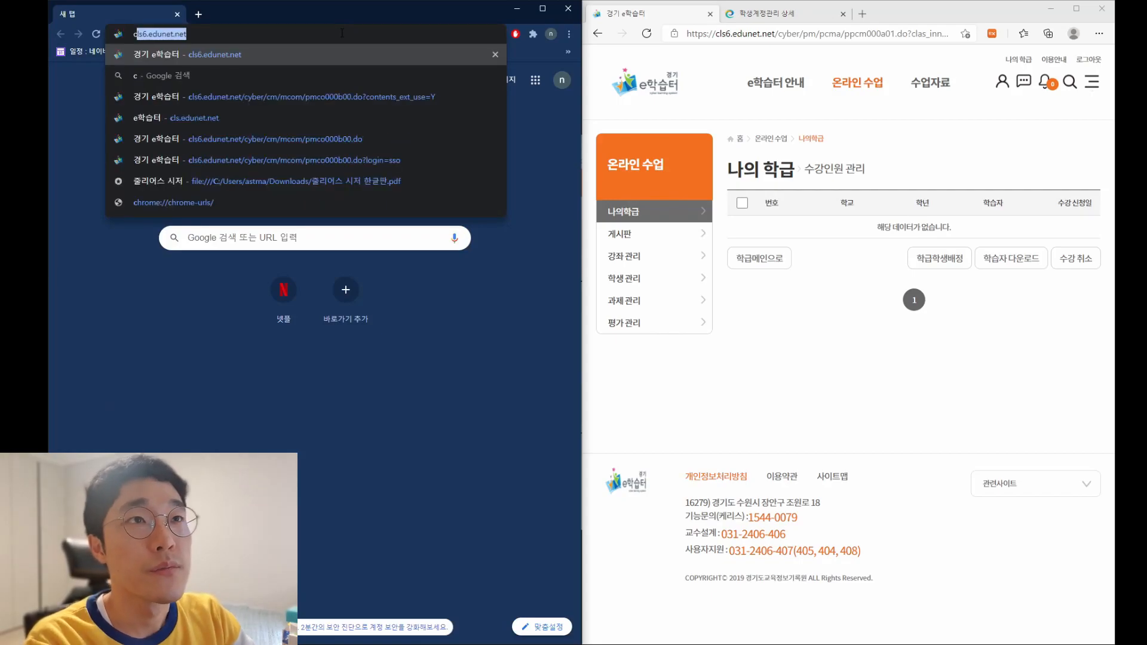
key("Return")
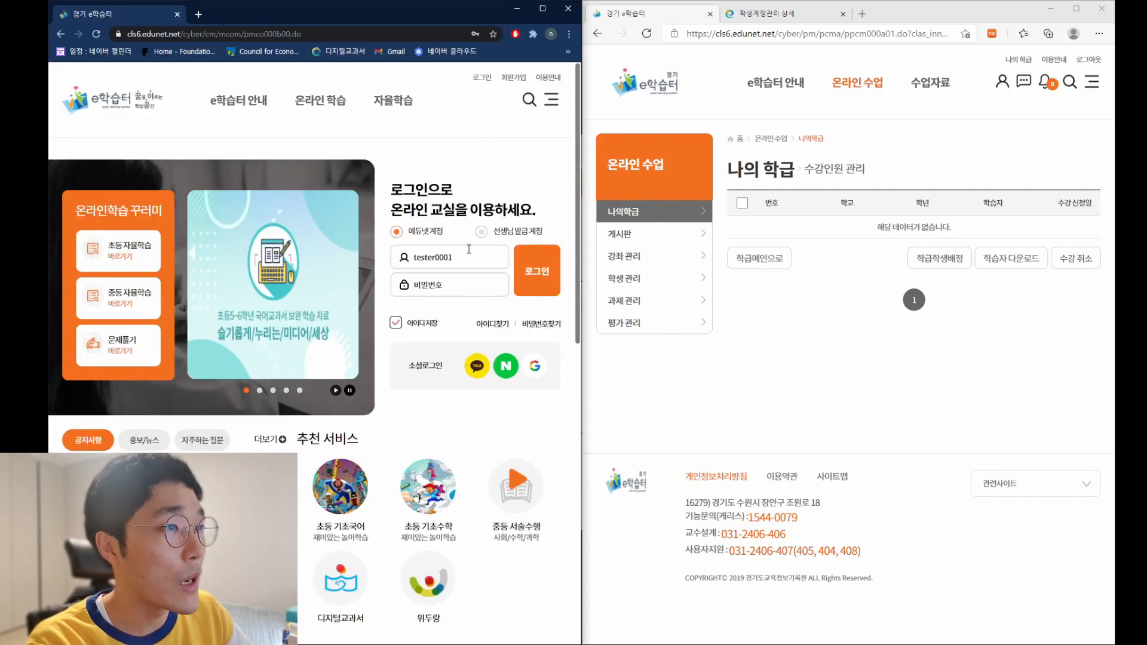
Step: Log in to e학습터 in Chrome as student broadcast01 with its password
double_click(406, 258)
type("b")
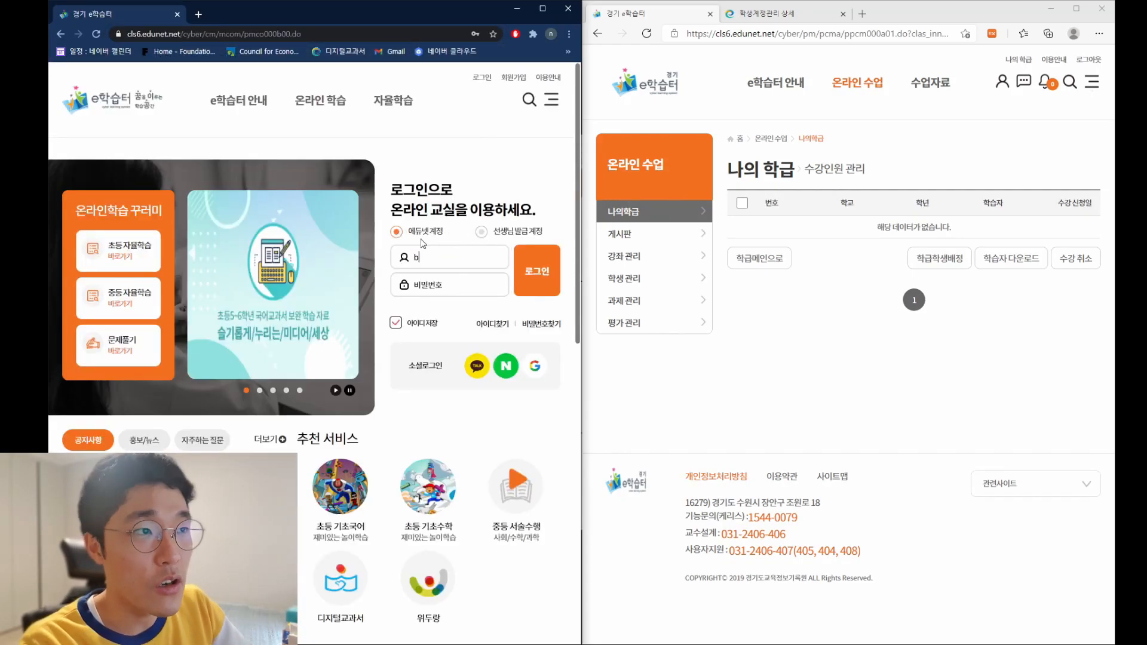
type("roadcast01")
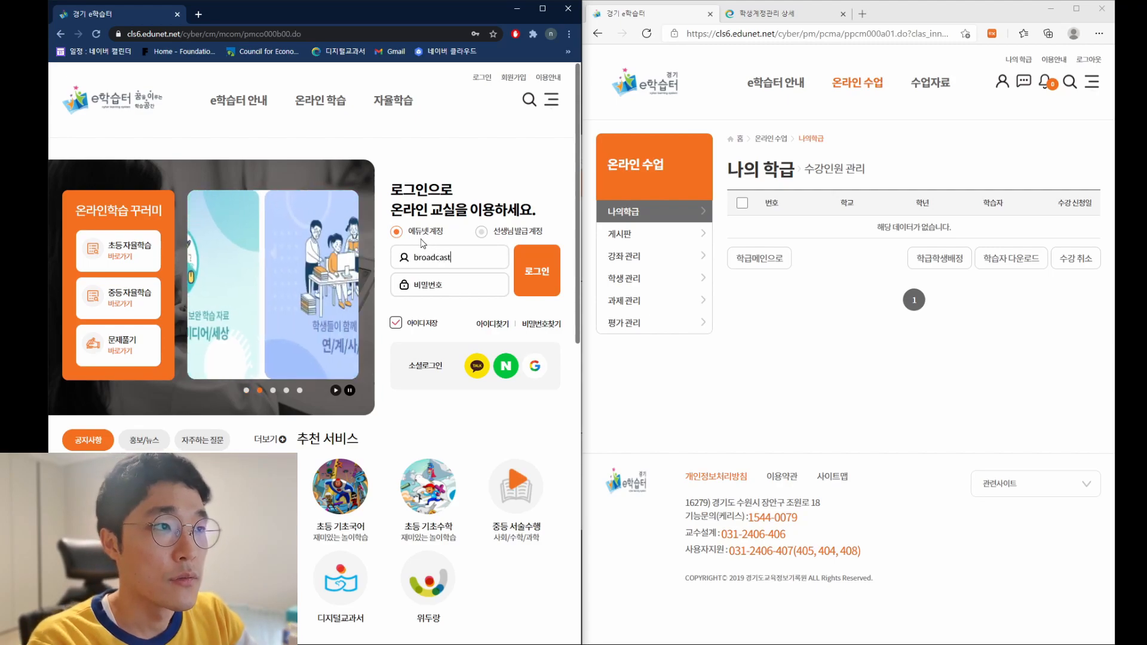
key("Tab")
type("1")
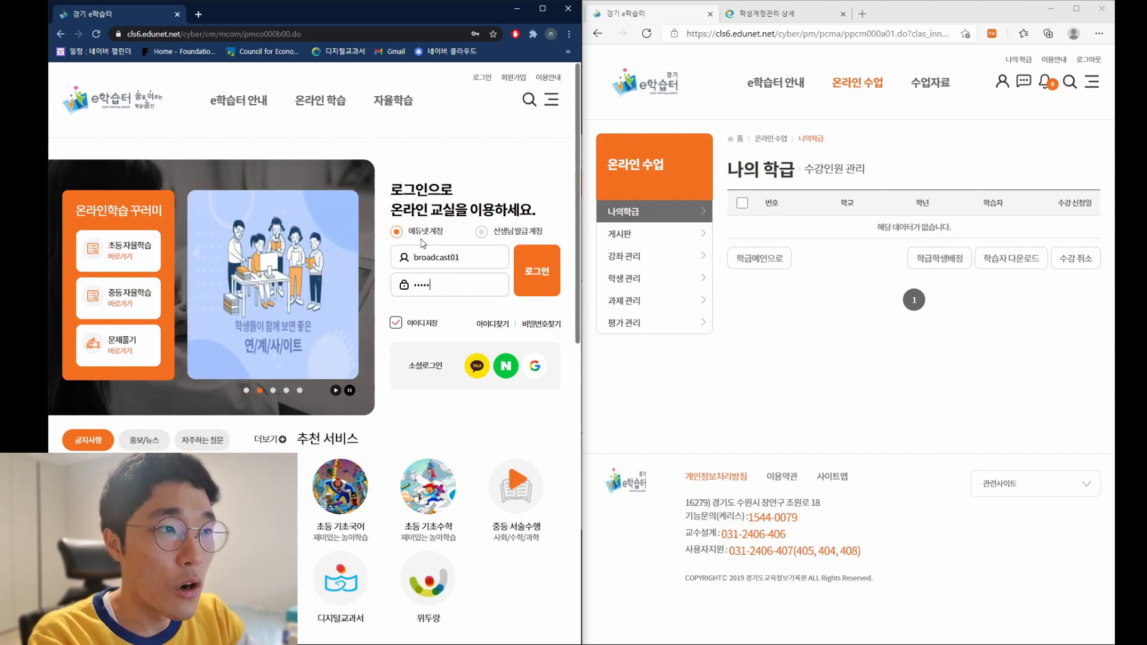
key("Return")
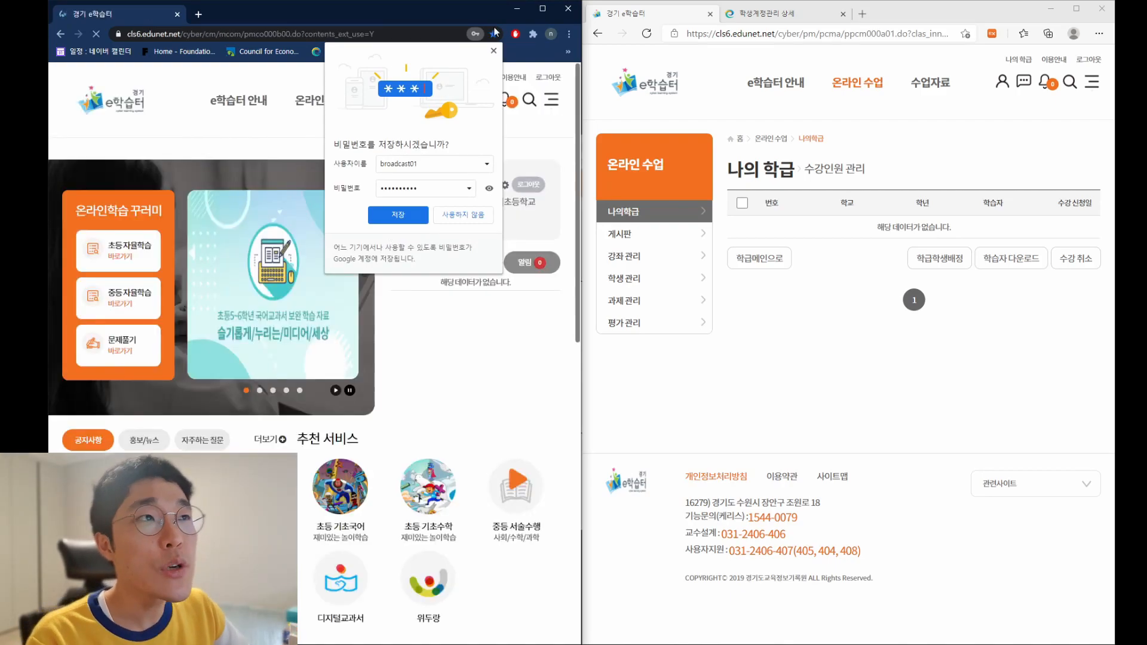
Step: Reopen 학급학생배정 in the teacher's window and enter 안산양지초등학교 as the school
left_click(877, 270)
left_click(907, 266)
left_click(692, 282)
type("ㅇ안산양지초등학교")
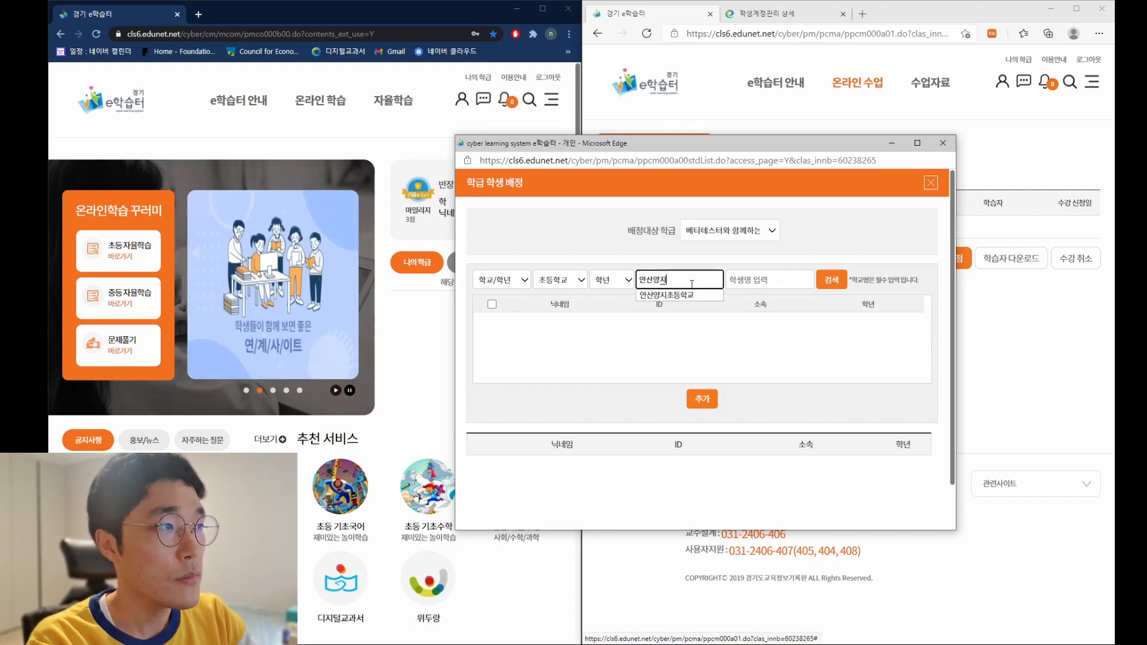
Step: Find 반장 at 안산양지초등학교 and add them to the assignment list
left_click(770, 281)
type("ㅂ")
left_click(832, 280)
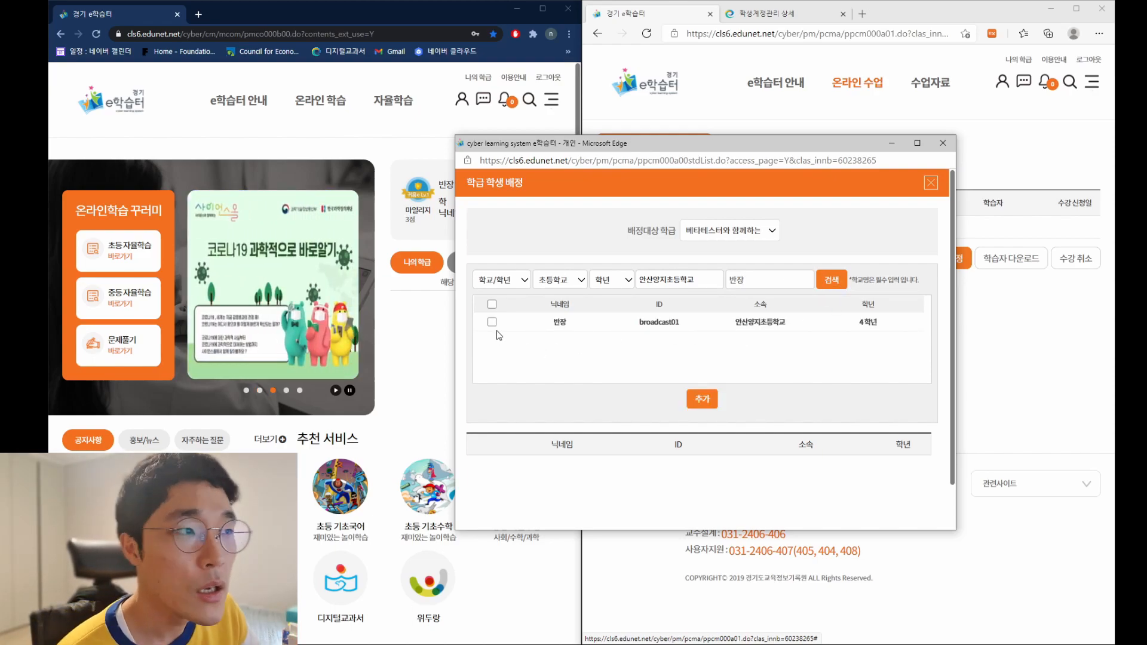
left_click(492, 322)
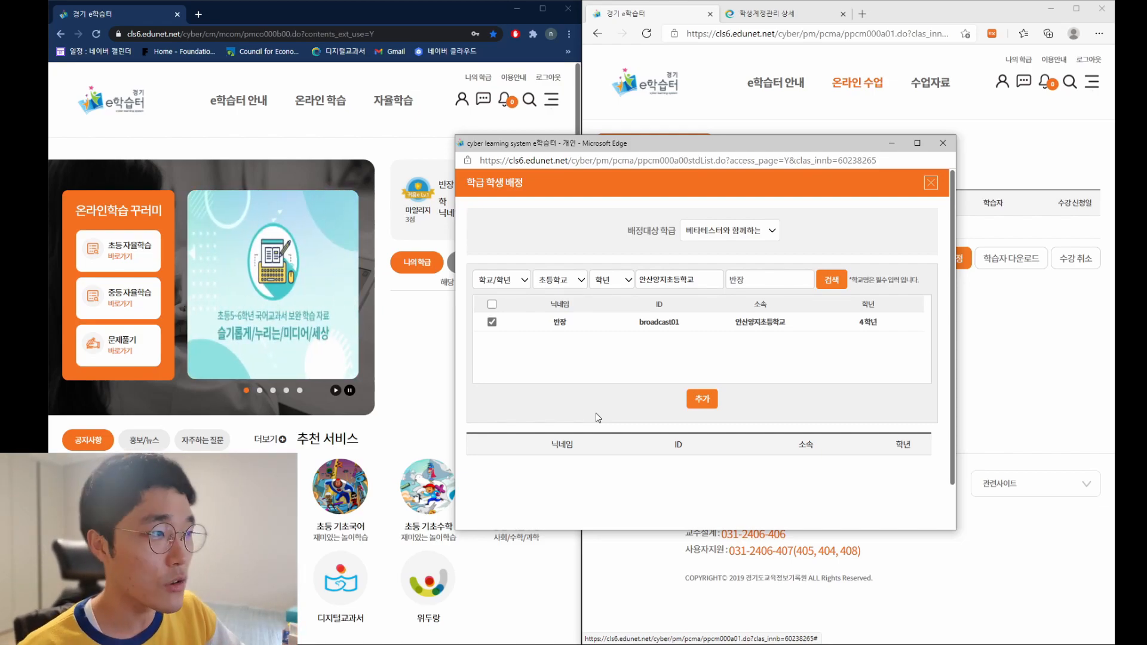
scroll(589, 426, "down", 1)
left_click(700, 349)
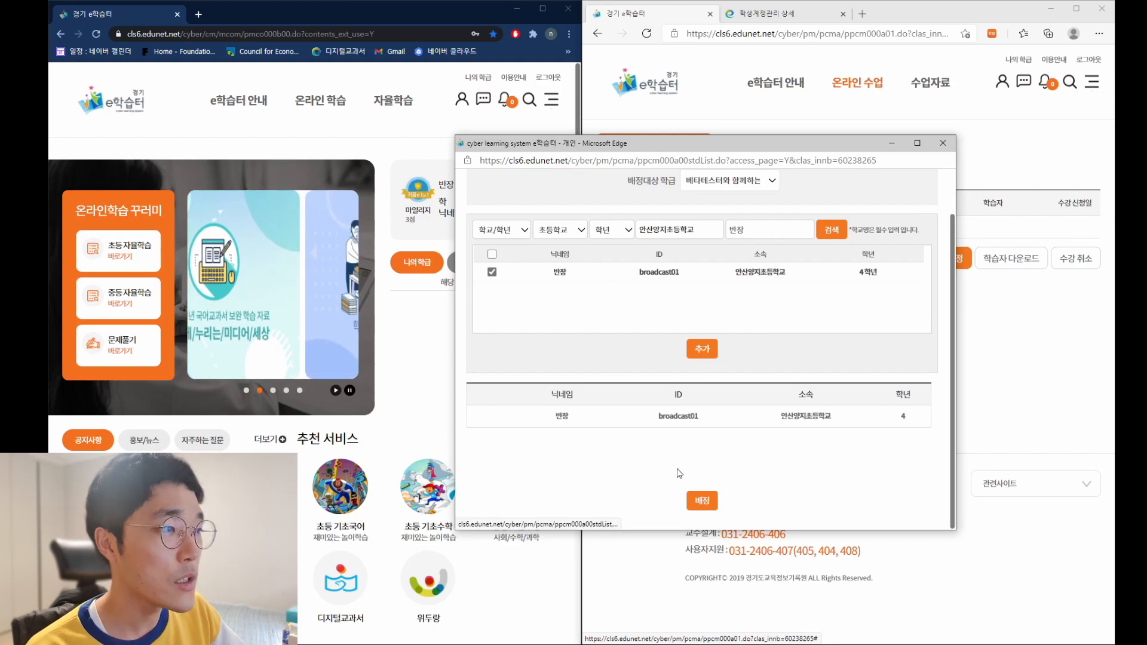
Step: Assign 반장 to the class, confirm, and reopen the student-assignment form
left_click(702, 500)
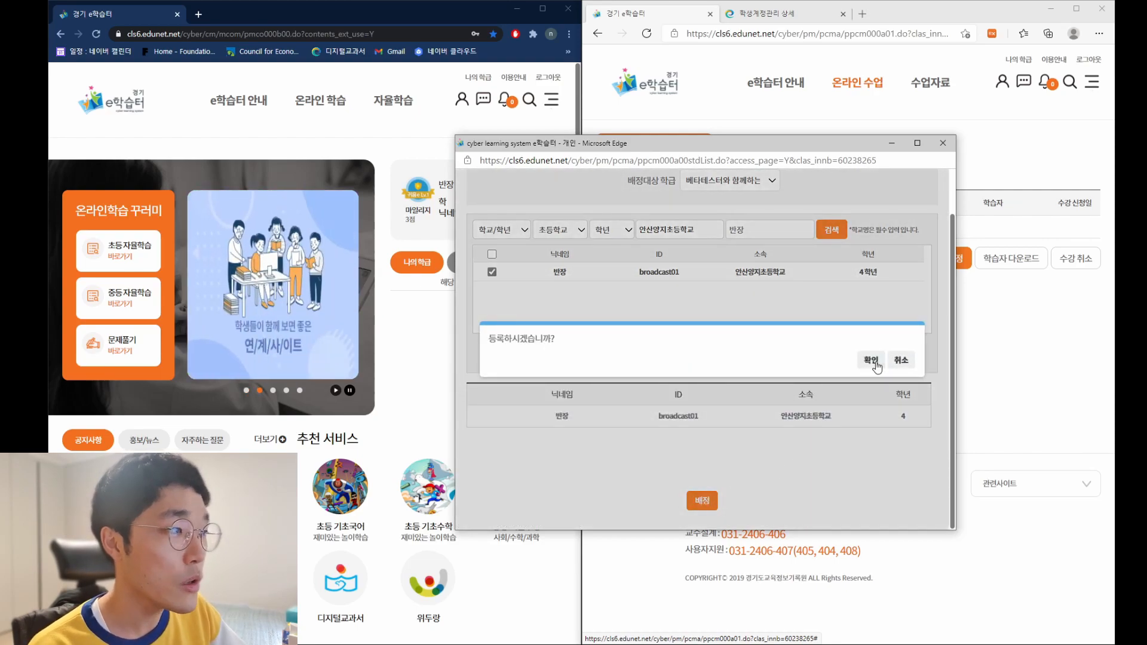
left_click(878, 361)
left_click(932, 264)
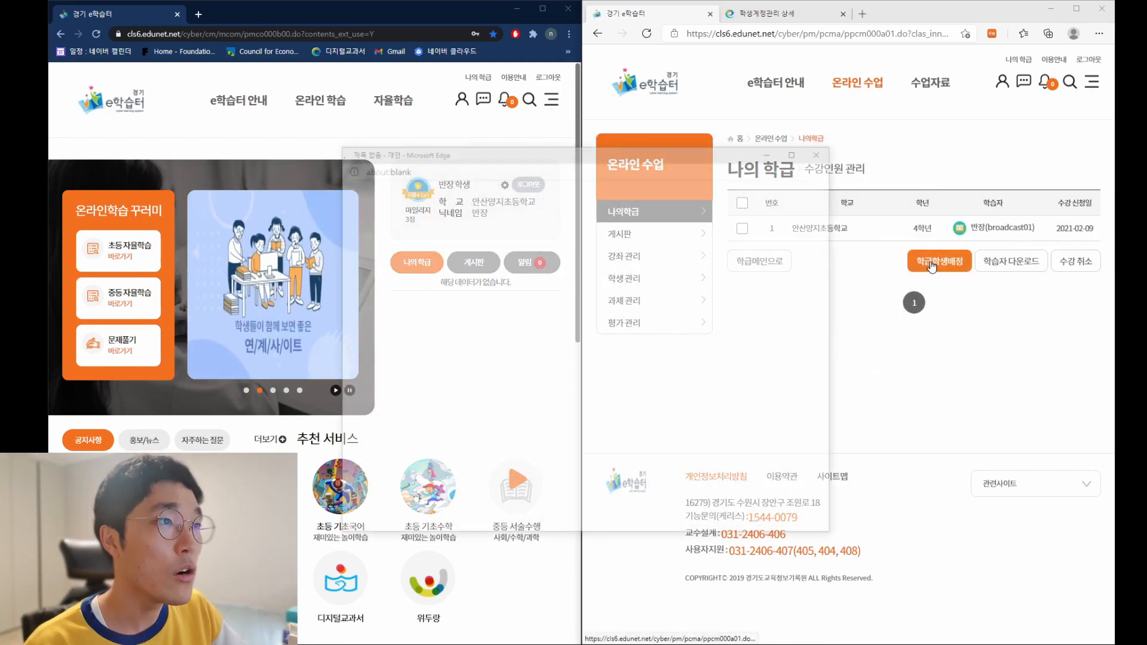
left_click(576, 287)
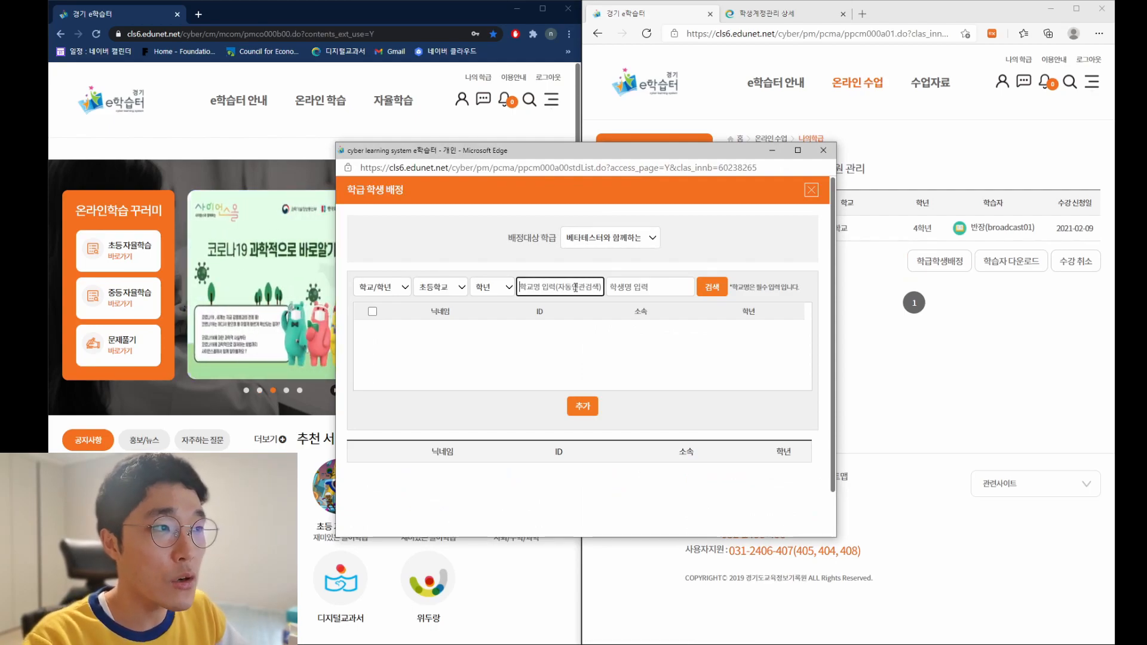
Step: Search 안산양지초등학교 for a student named 회장, find none, and close the assignment window
type("안산양지초등학교")
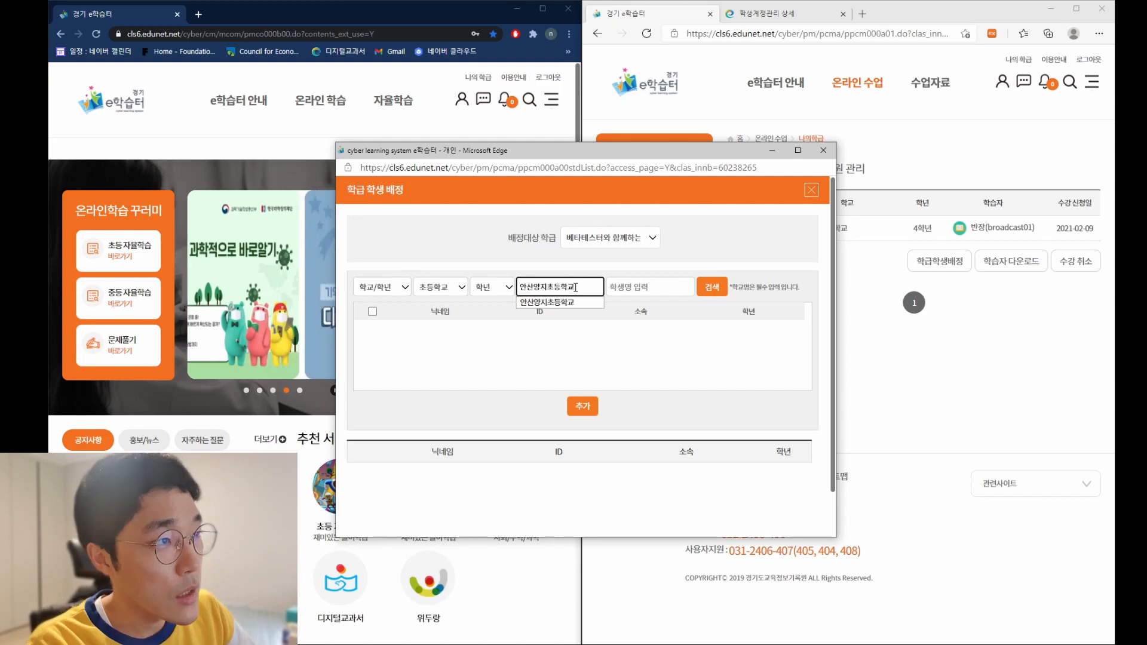
left_click(582, 303)
left_click(650, 287)
type("ㅎ")
type("장")
left_click(704, 297)
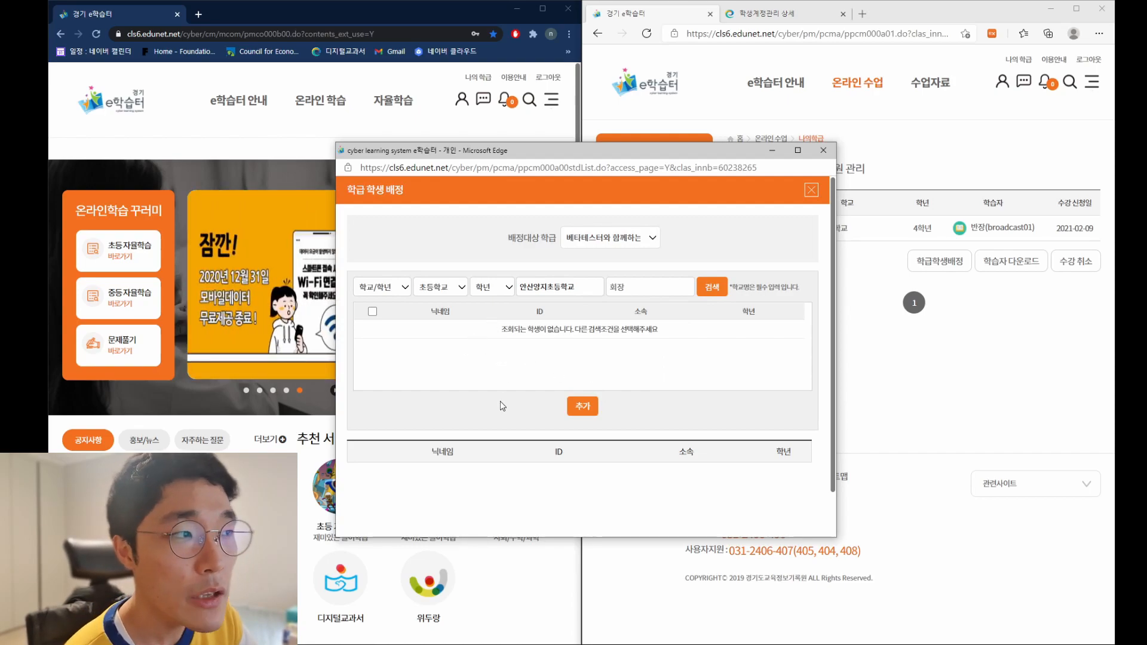
scroll(504, 400, "down", 1)
left_click(823, 150)
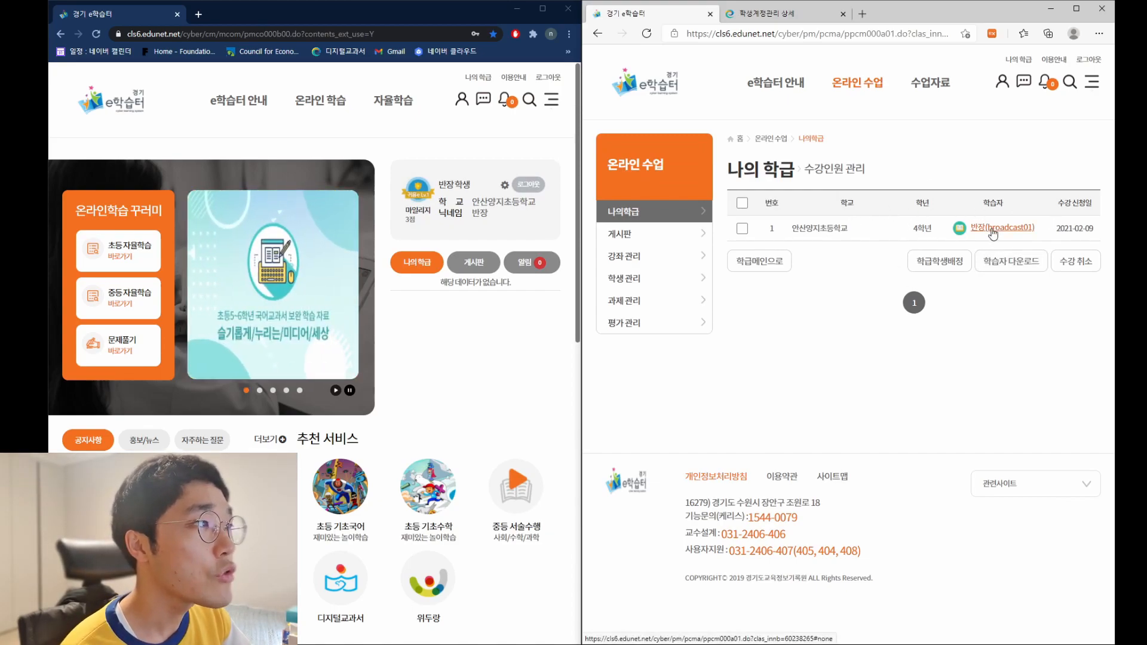
Step: Open the 베타테스터와 함께하는 학급 class dashboard from 나의 학급 and maximize the browser
left_click(771, 139)
left_click(836, 319)
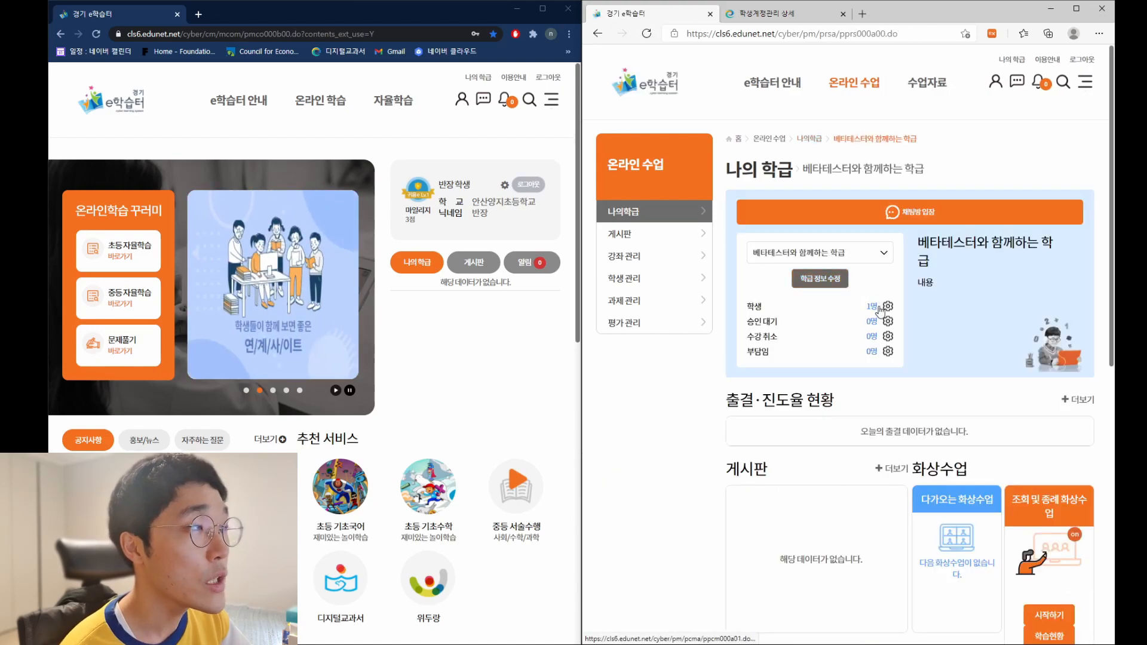
left_click_drag(879, 23, 728, 50)
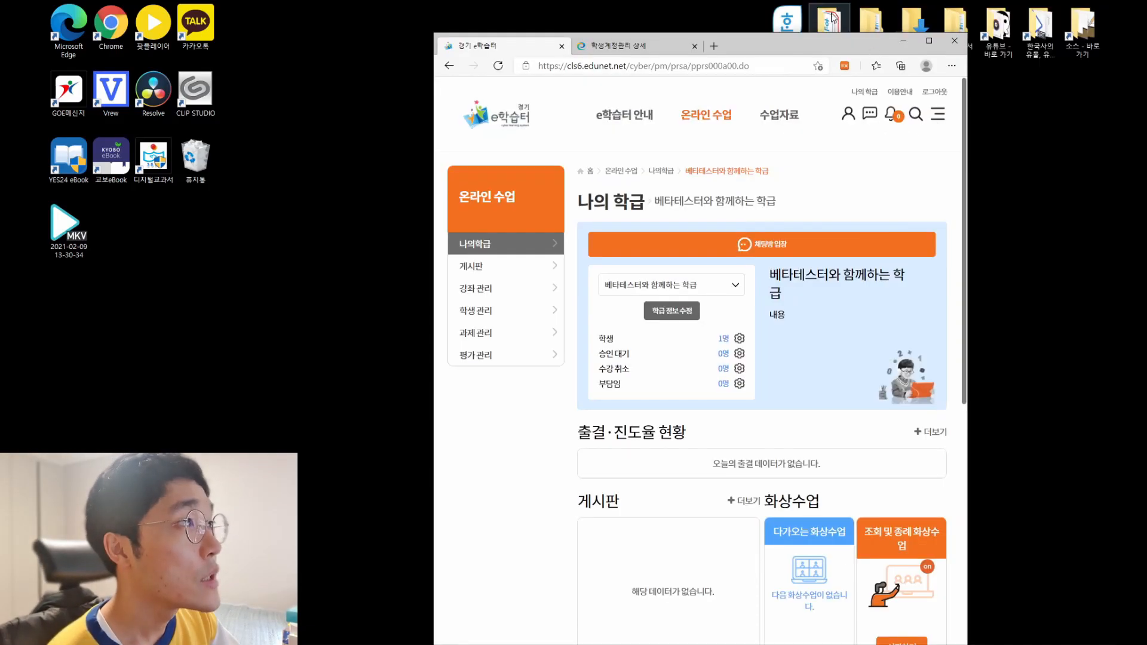
double_click(822, 40)
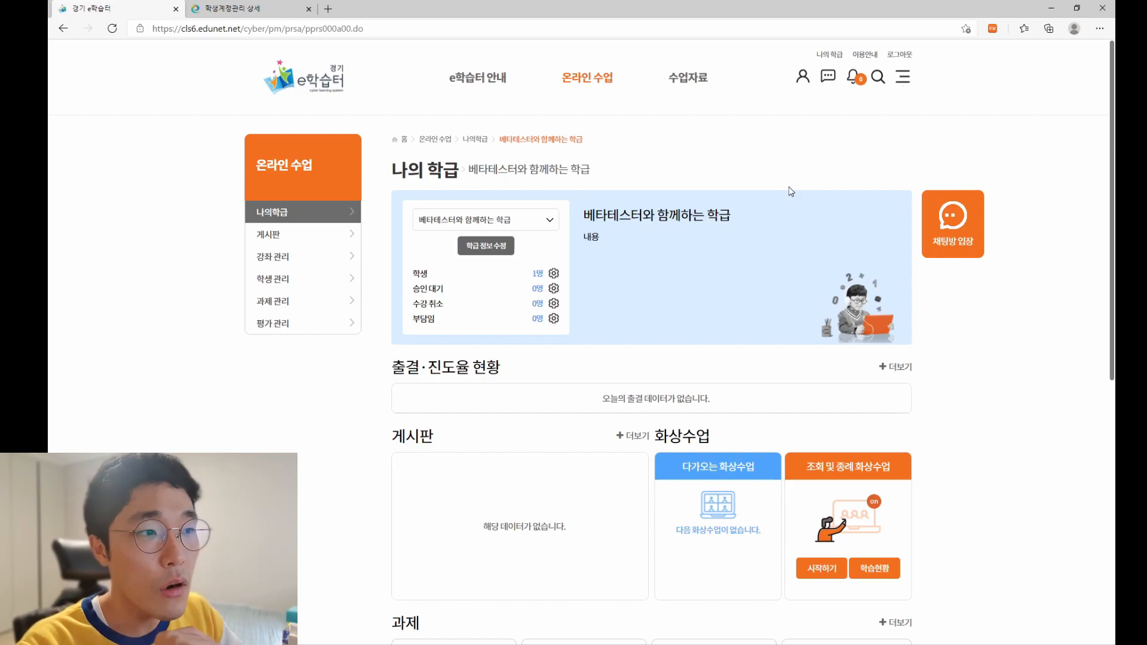
Step: Open the full board list with 더보기 beside 게시판
scroll(804, 202, "down", 8)
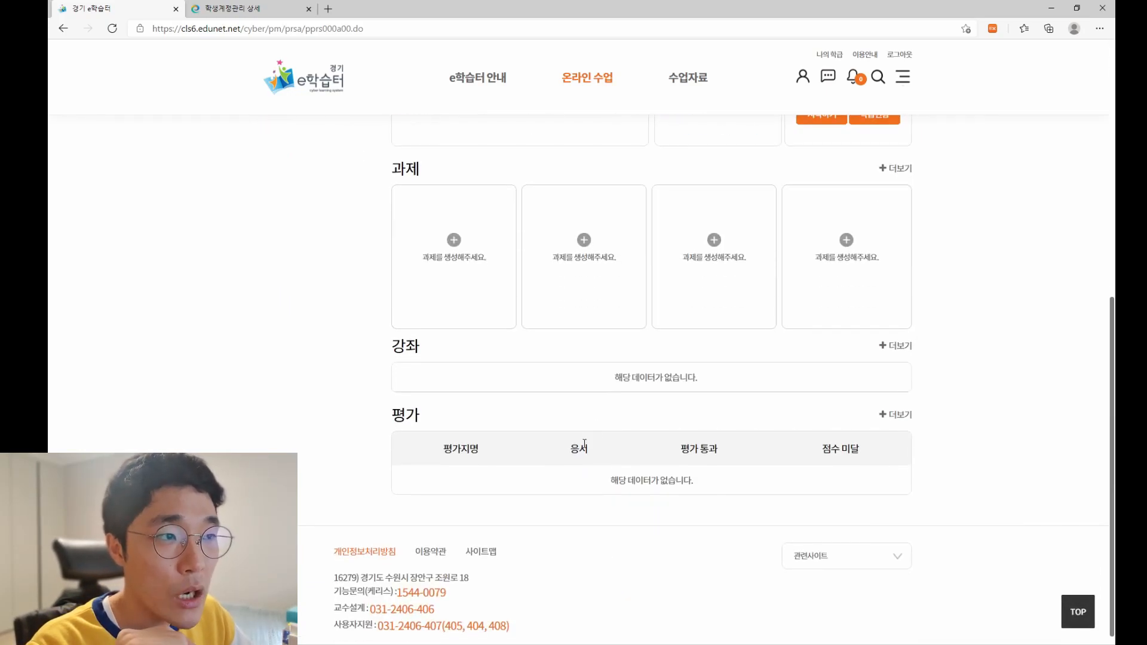
scroll(585, 443, "up", 3)
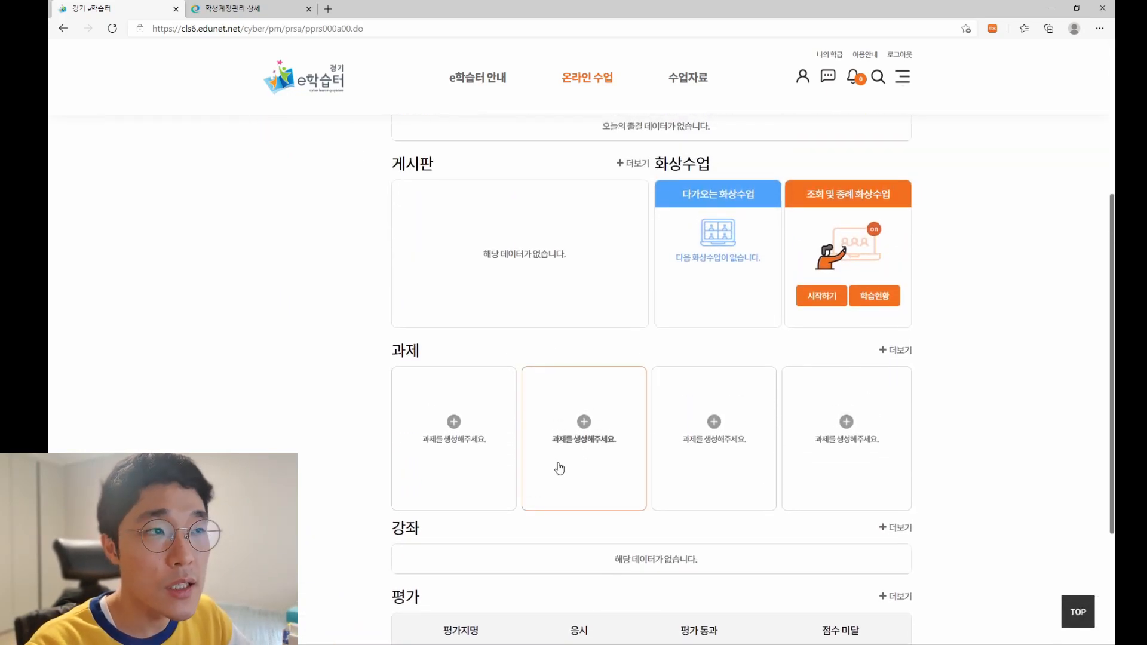
scroll(559, 469, "up", 3)
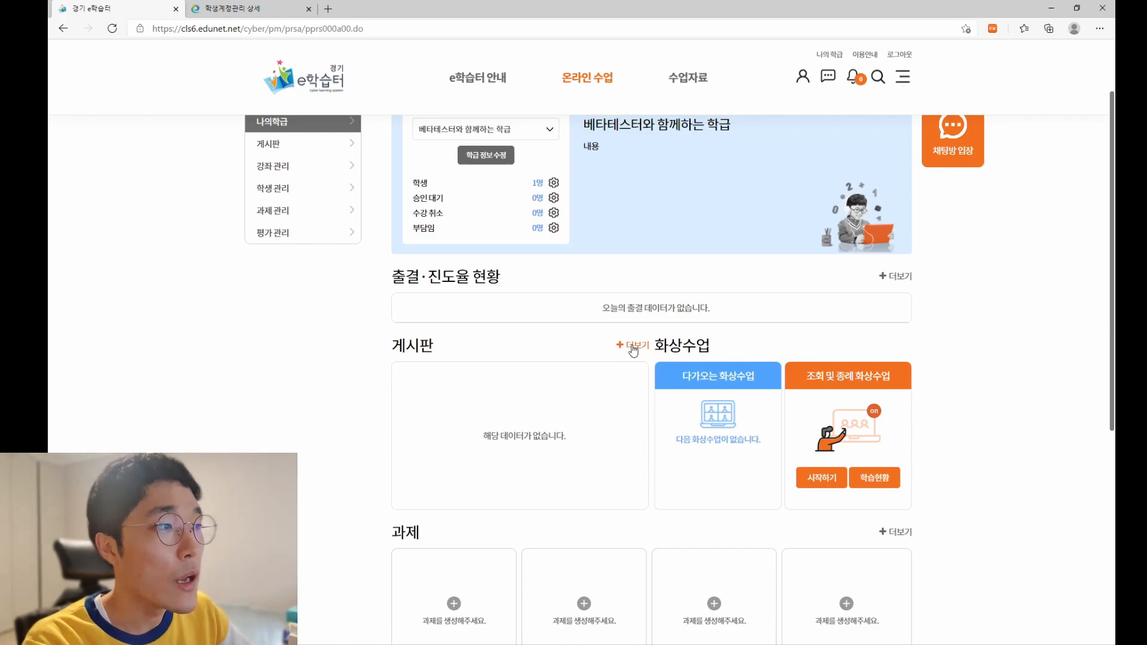
left_click_drag(470, 442, 500, 453)
left_click(572, 440)
left_click(501, 453)
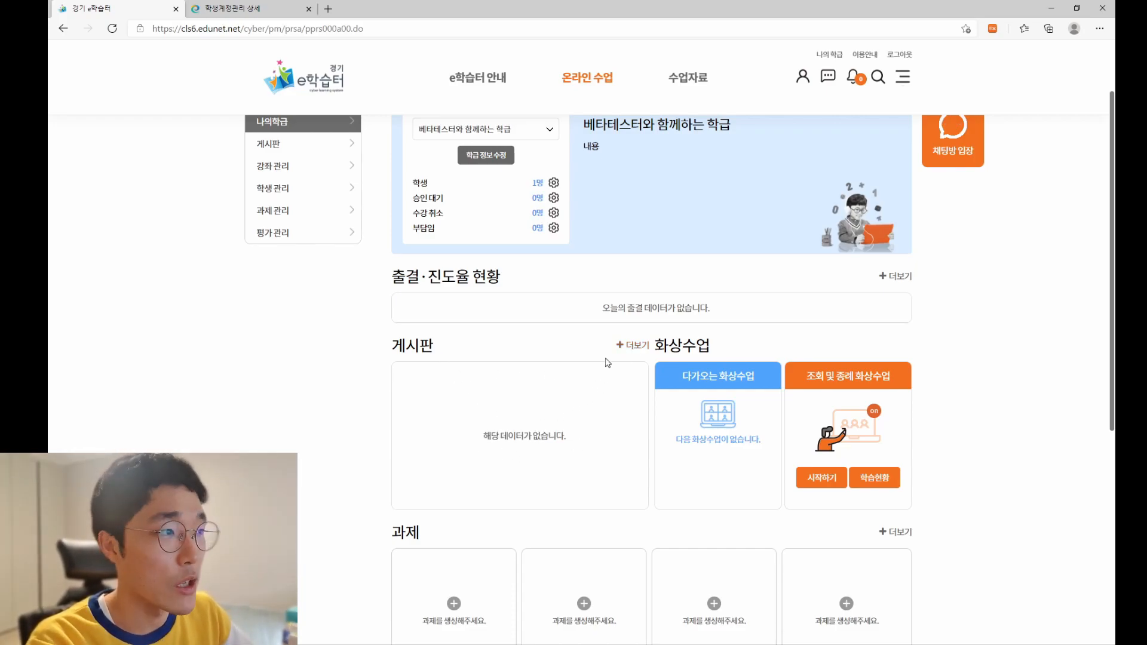
left_click(621, 347)
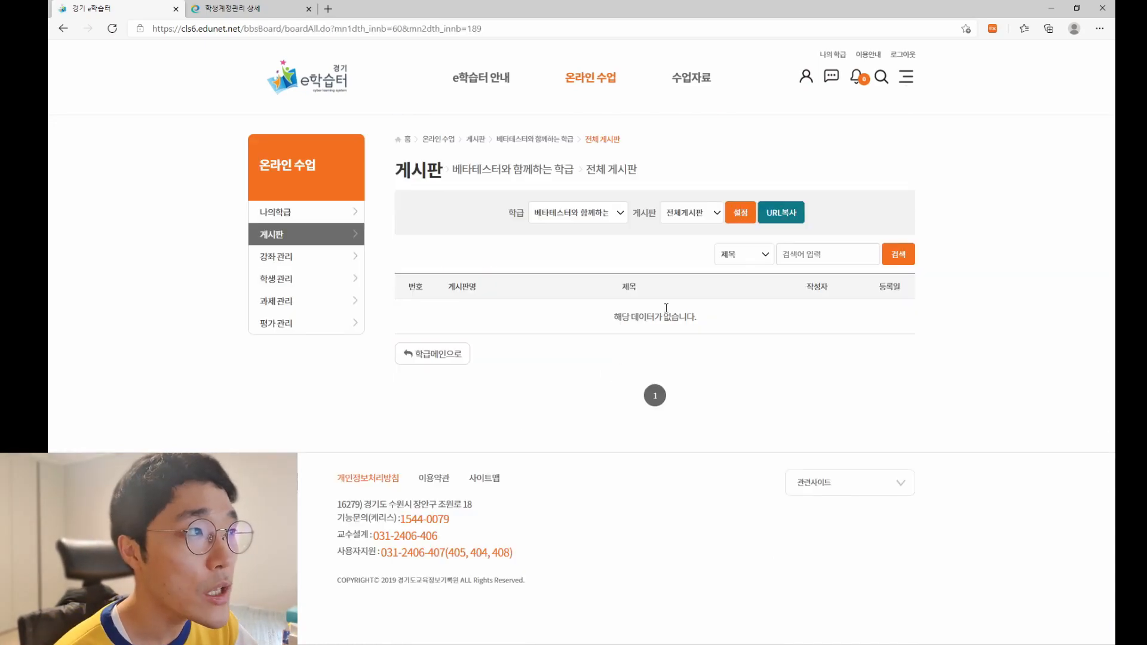
Step: Cycle through the 공지사항, Q&A and combined all-boards views in the board dropdown
left_click(702, 214)
left_click(707, 244)
left_click(704, 221)
left_click(701, 255)
left_click(697, 217)
left_click(697, 232)
left_click(698, 215)
left_click(698, 241)
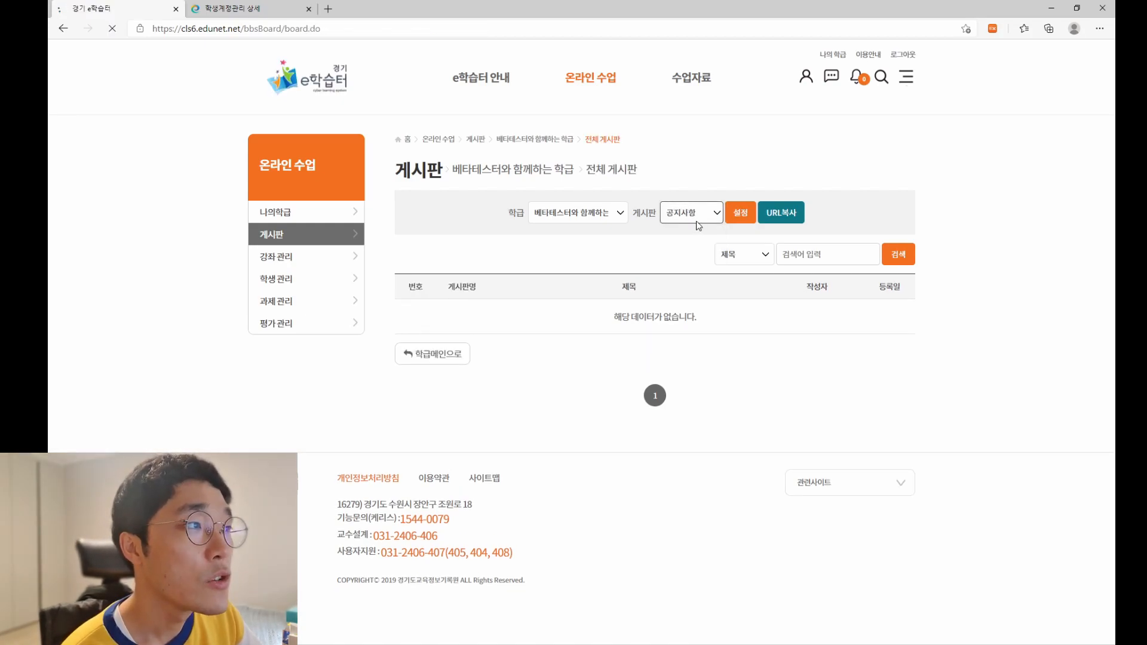
left_click(698, 215)
left_click(698, 255)
left_click(697, 216)
left_click(698, 243)
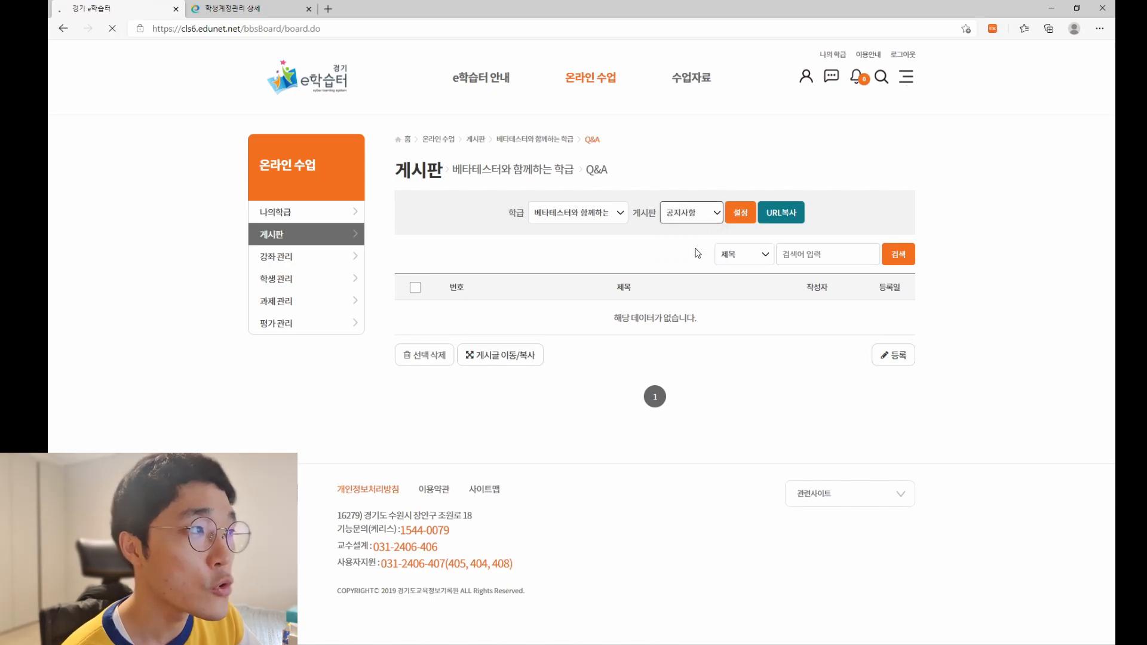
left_click(699, 220)
left_click(698, 256)
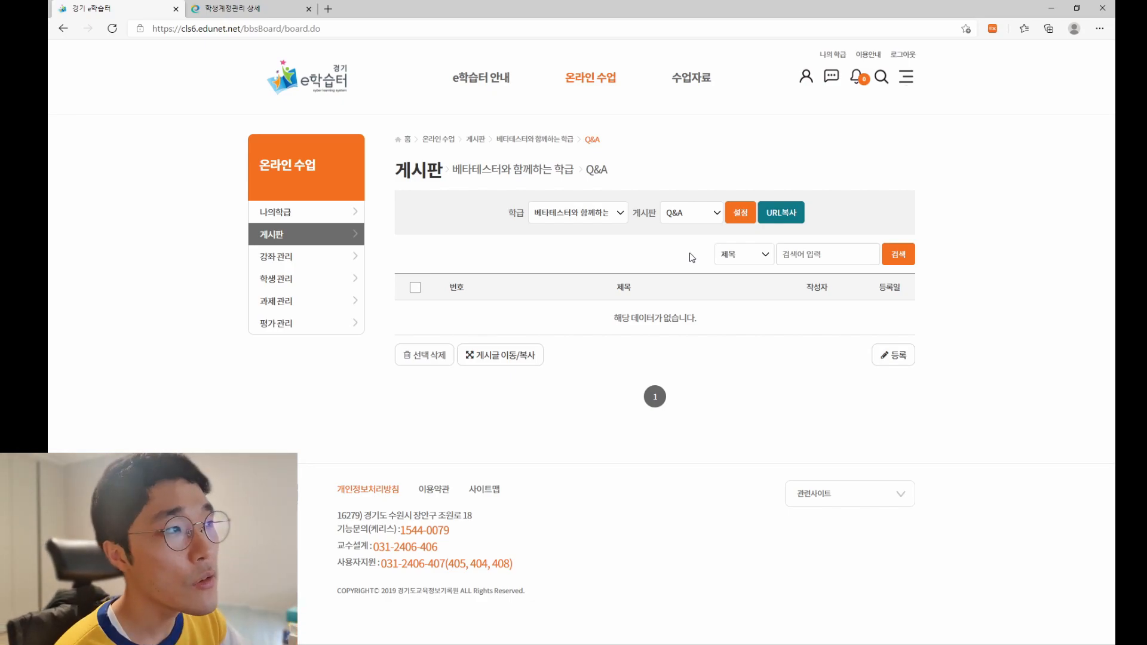
left_click(678, 217)
left_click(681, 231)
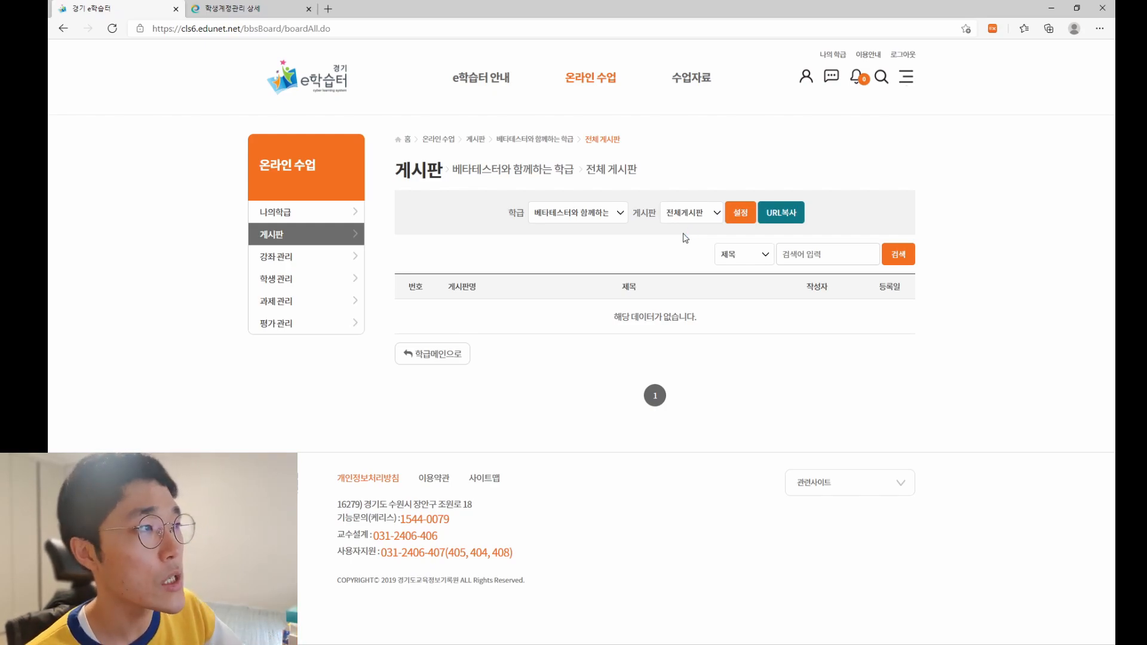
Step: Check the board settings, go back, and switch to the 공지사항 board
left_click(741, 213)
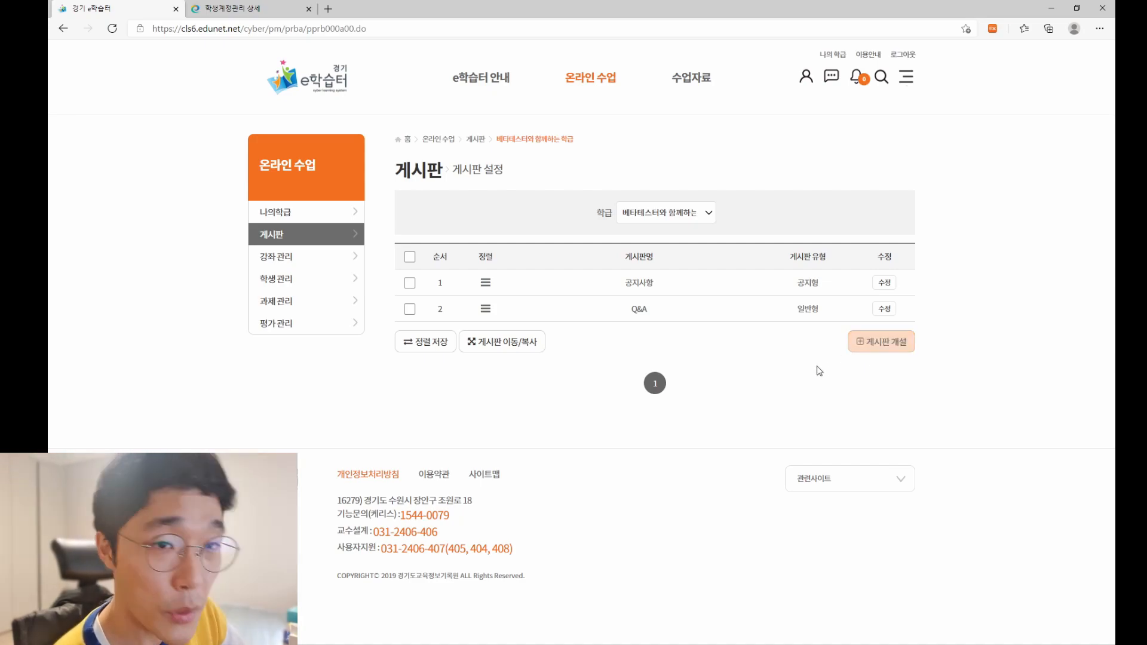
key("alt+Left")
left_click(702, 214)
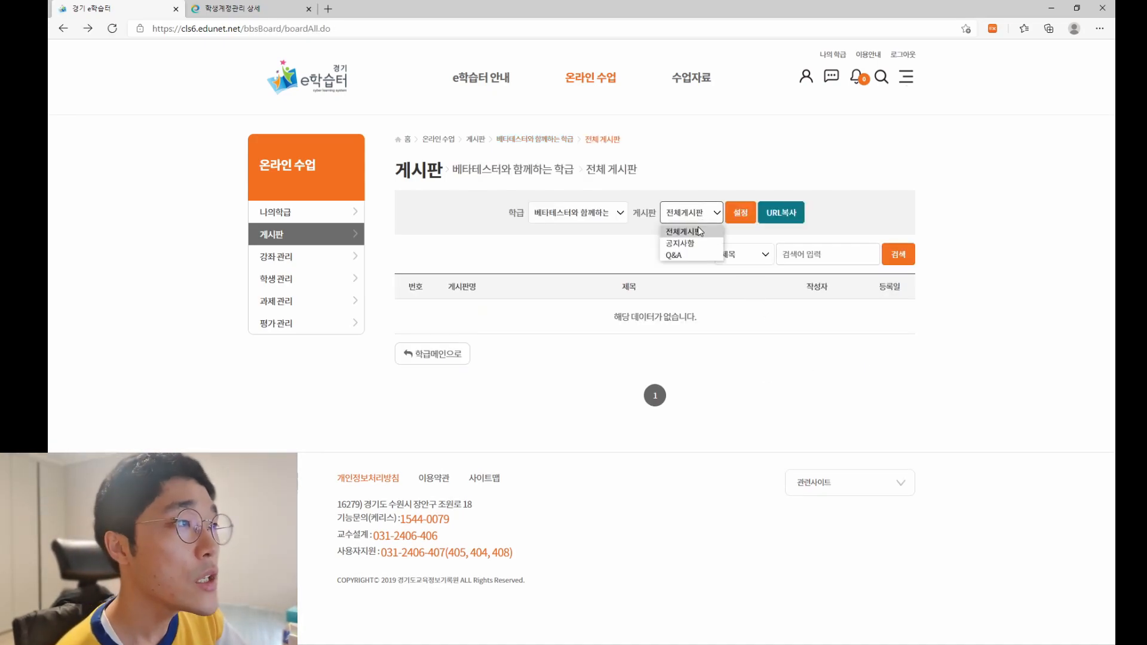
left_click(691, 243)
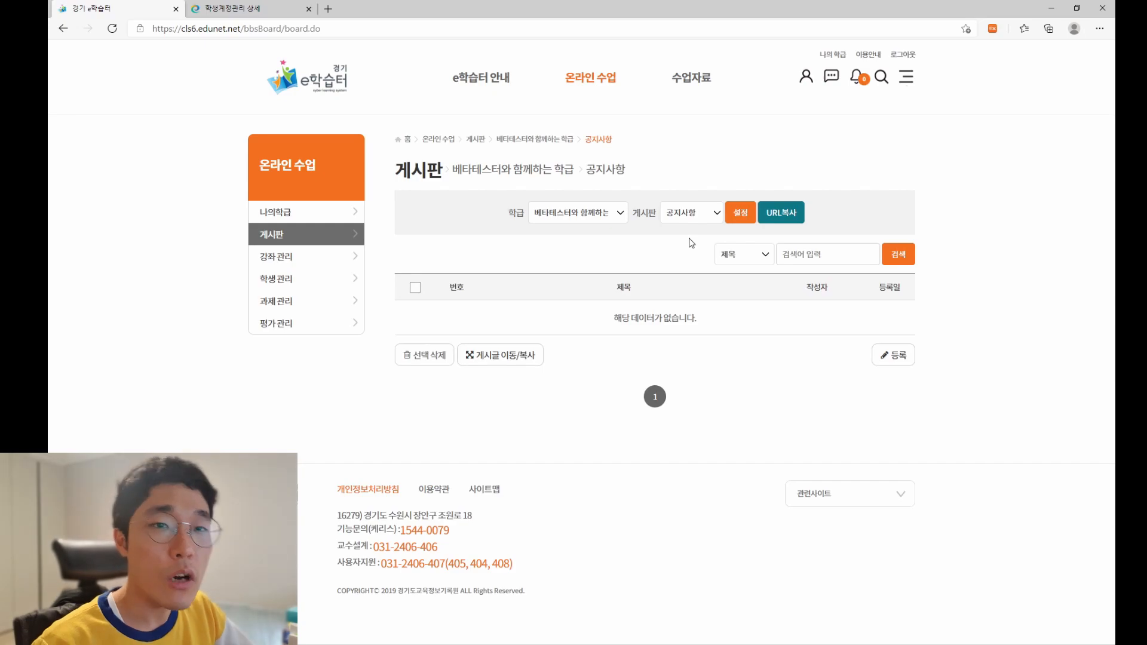
Step: Post a 공지글-type notice titled '주간학습안내, 진도율 기준' on the class board
left_click(894, 355)
left_click(632, 261)
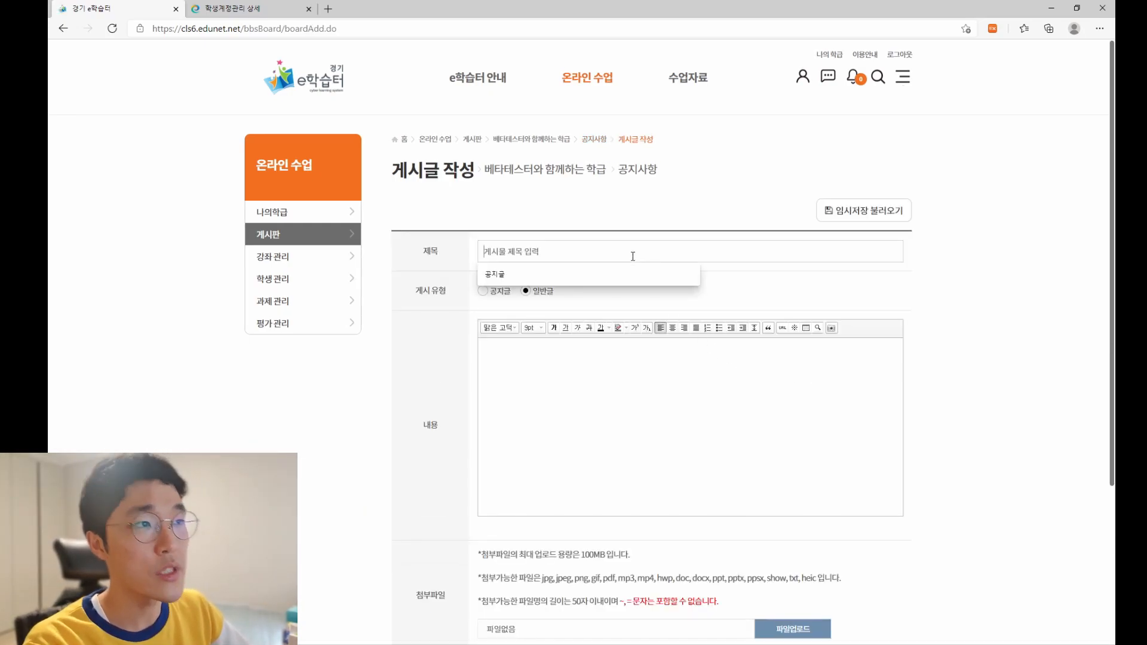
left_click(483, 291)
left_click(535, 242)
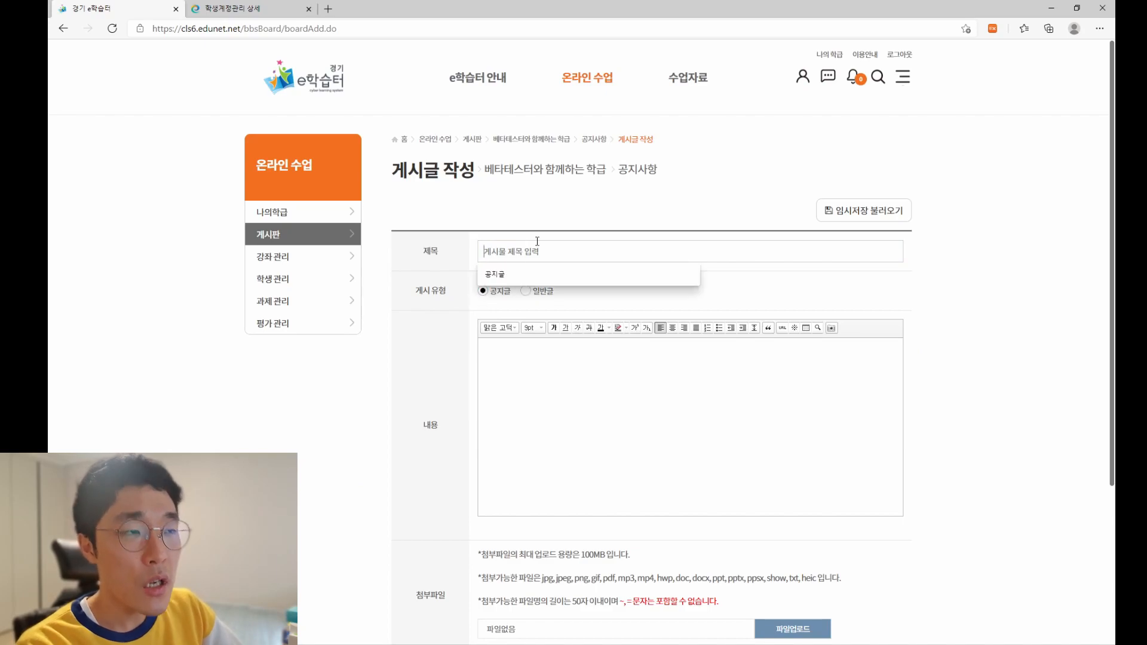
type("주간해")
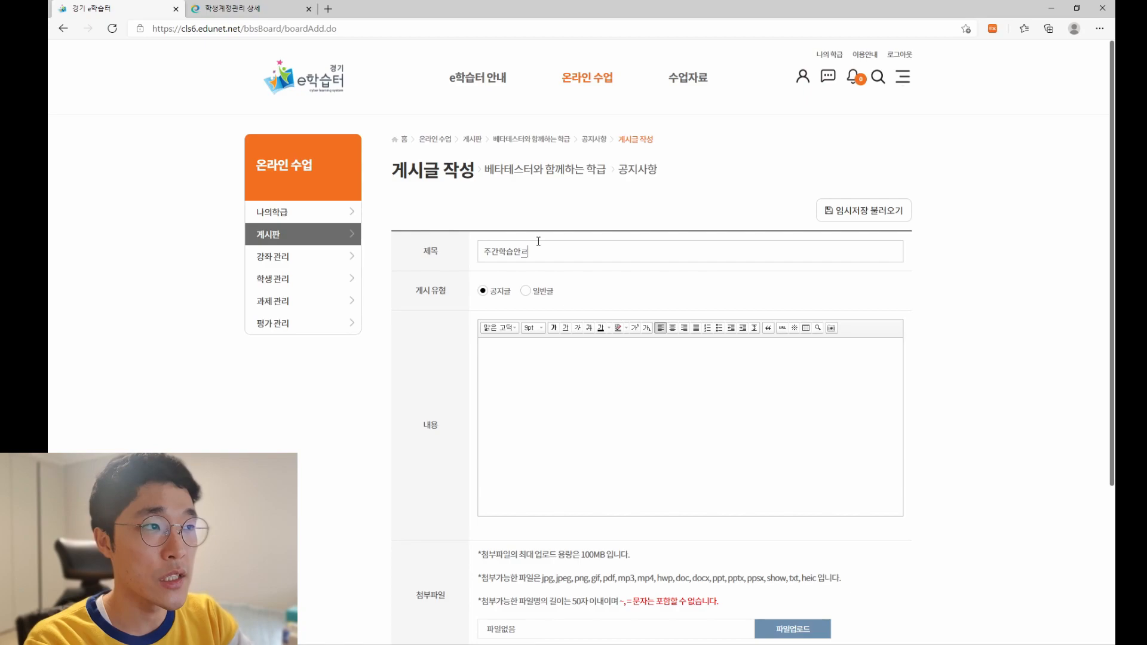
type("습안내, 진도율 기준,")
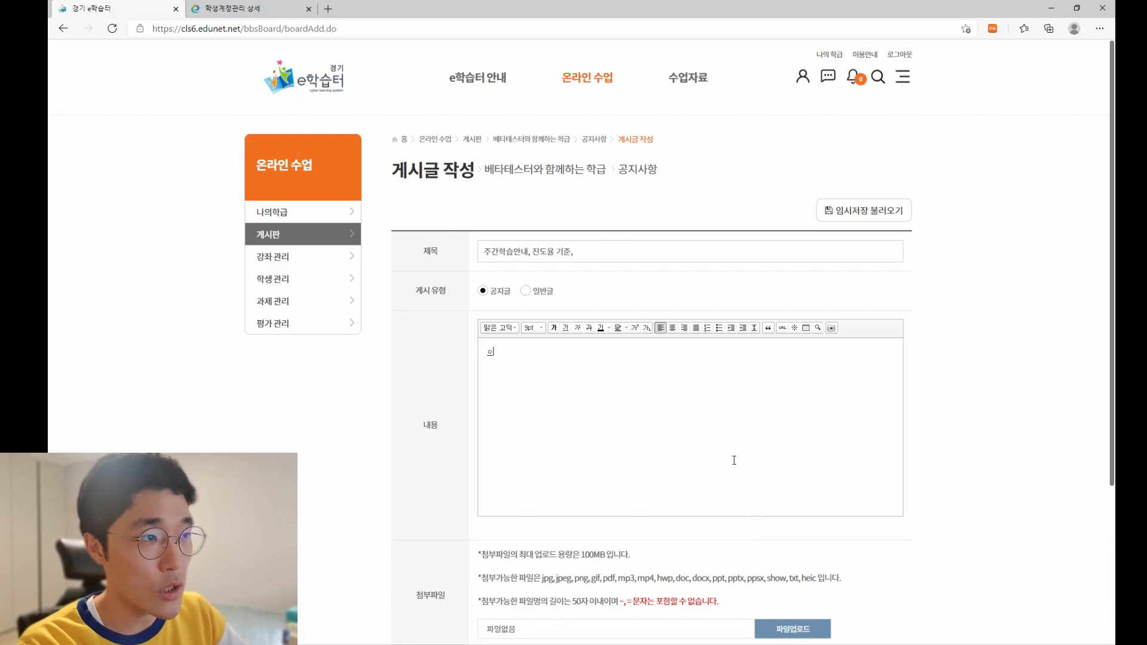
type("ㅇ")
scroll(734, 460, "down", 3)
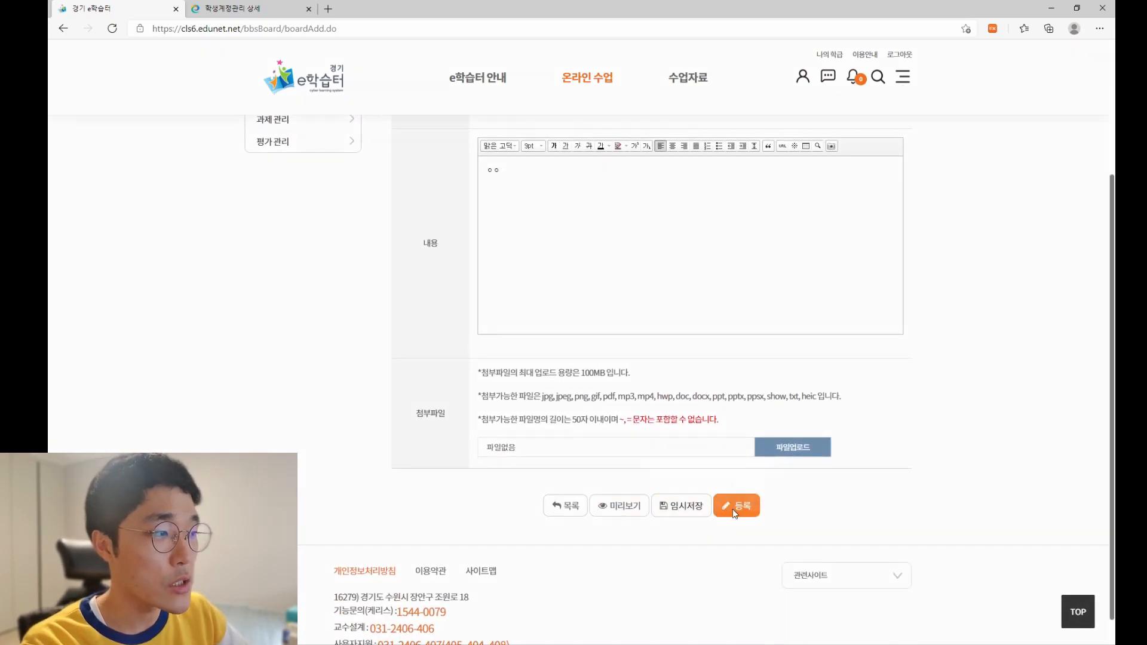
left_click(734, 508)
left_click(635, 351)
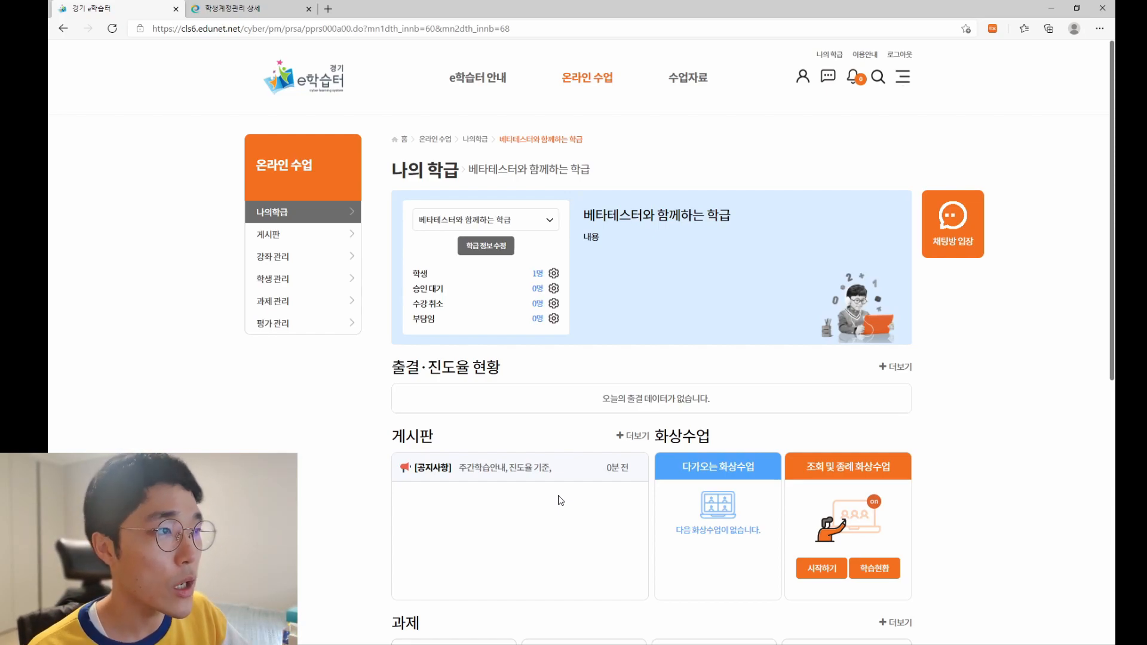
Step: Open the 강좌 관리 page via 더보기 beside the dashboard's 강좌 section
scroll(553, 484, "down", 6)
left_click_drag(385, 425, 418, 428)
left_click_drag(387, 246, 423, 249)
left_click(426, 251)
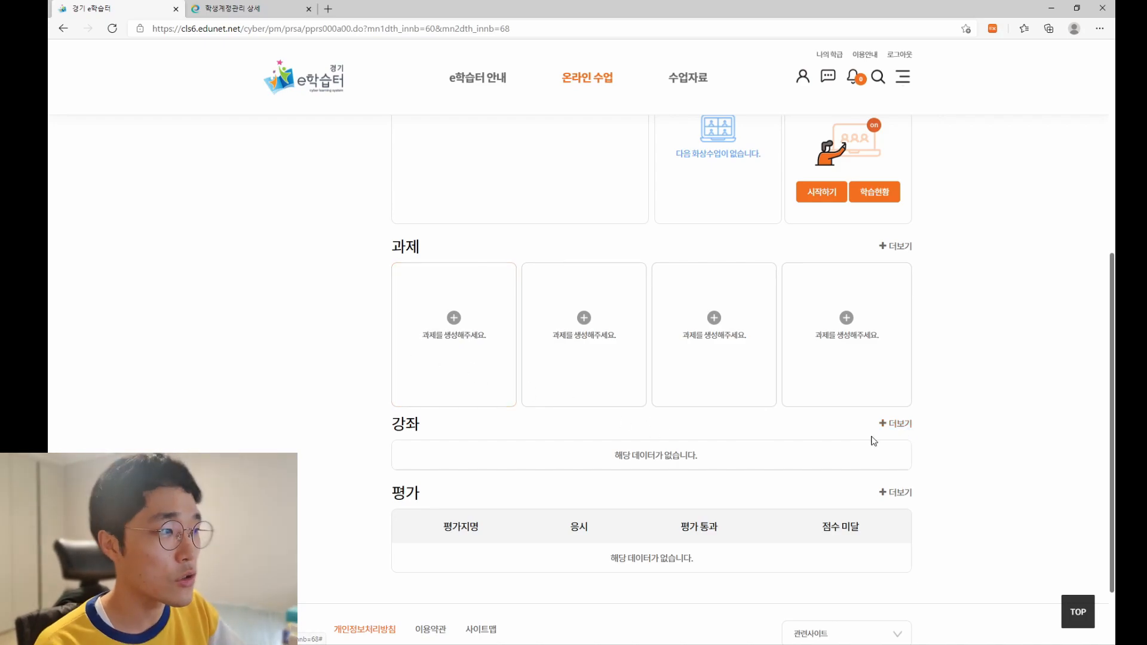
left_click(894, 424)
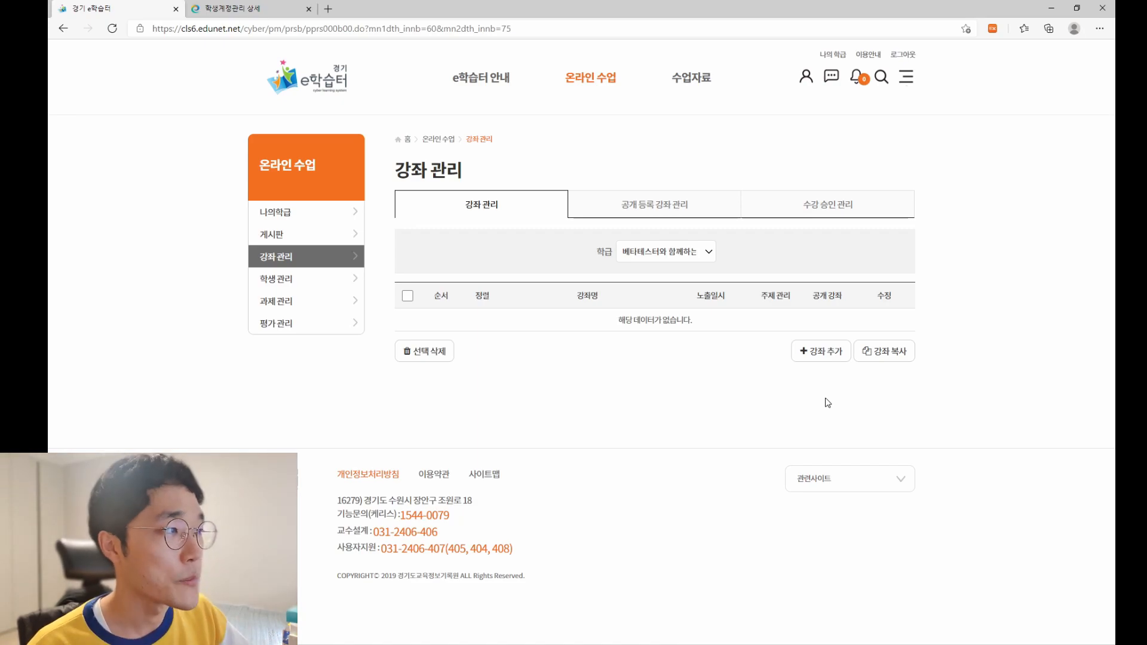
Step: Start a new lecture and enter its name, 2월 10일
left_click(826, 361)
left_click(560, 190)
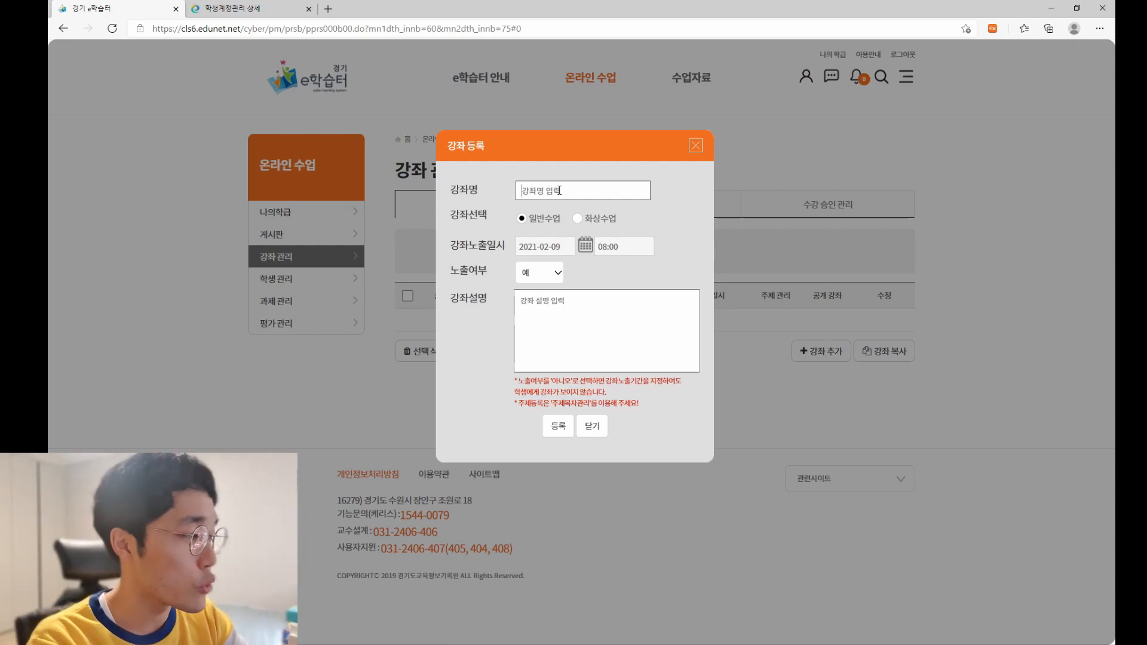
type("2ㅇ")
type(" 9일")
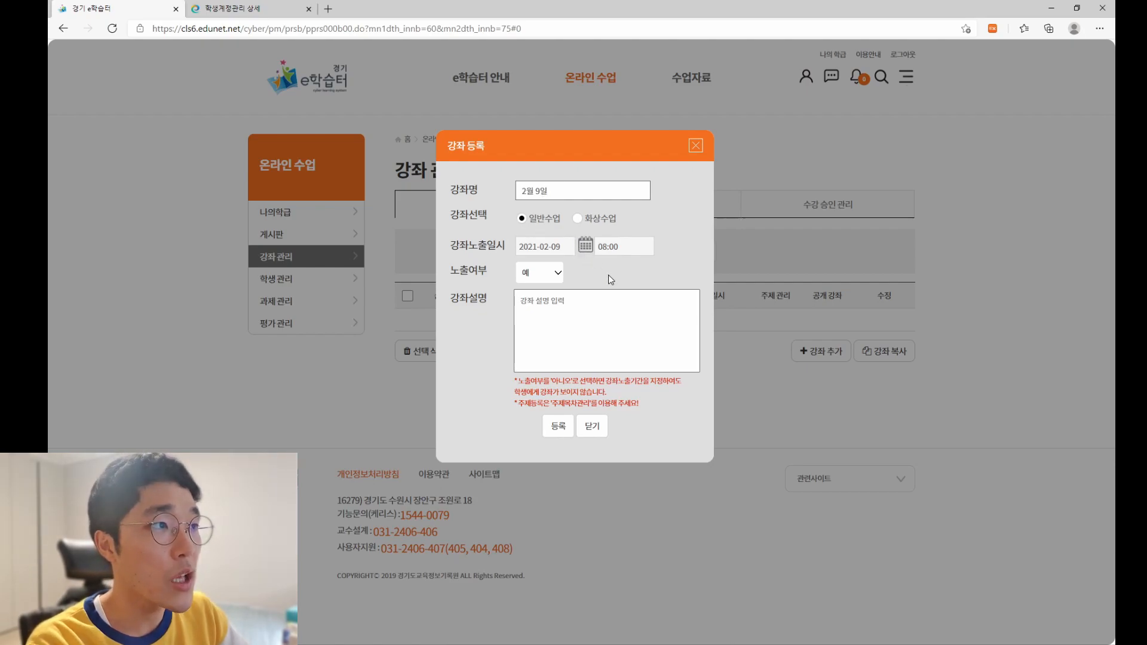
left_click(517, 325)
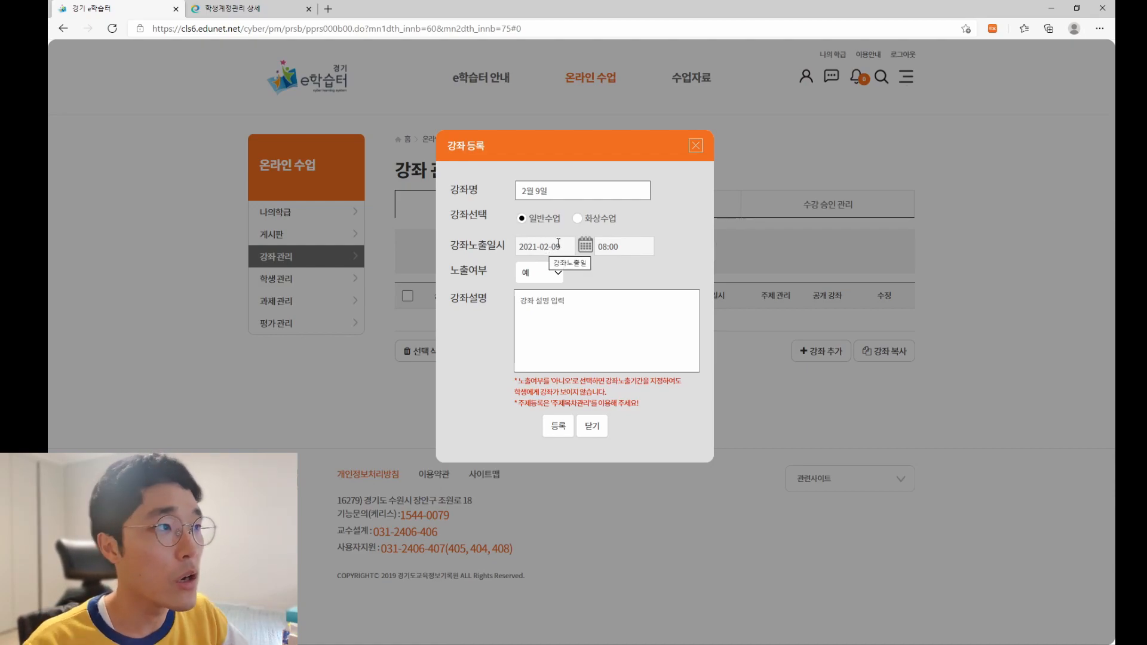
Step: Set display date 2021-02-10 at 08:40, keep it visible to students, and add description '강좌설명'
left_click(585, 245)
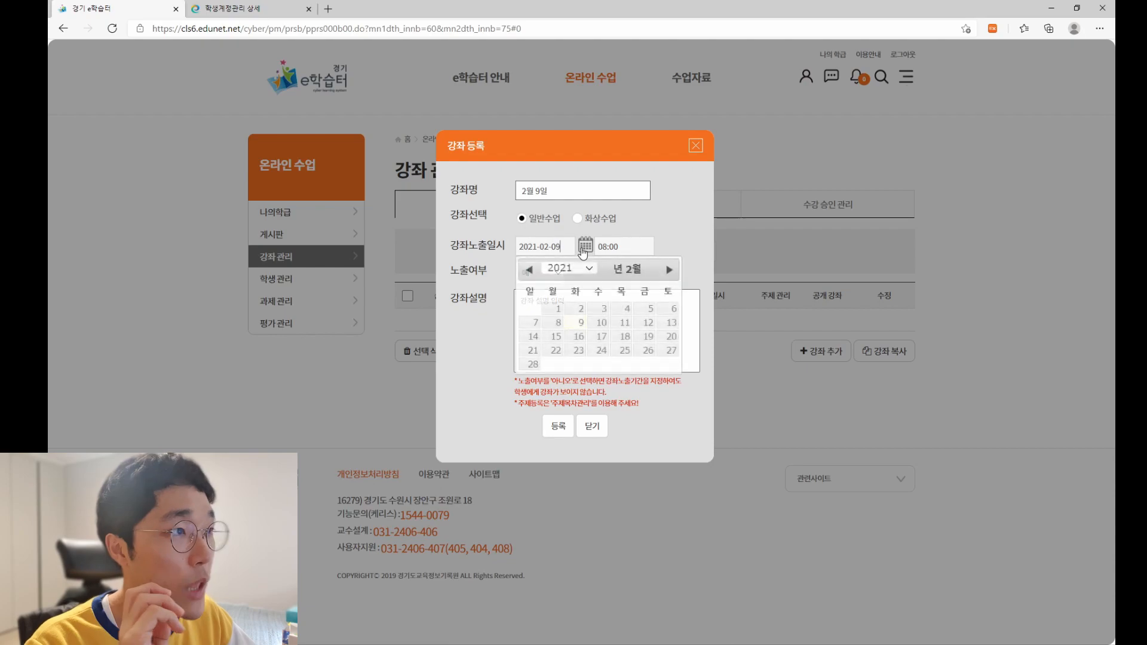
left_click(597, 323)
type("10")
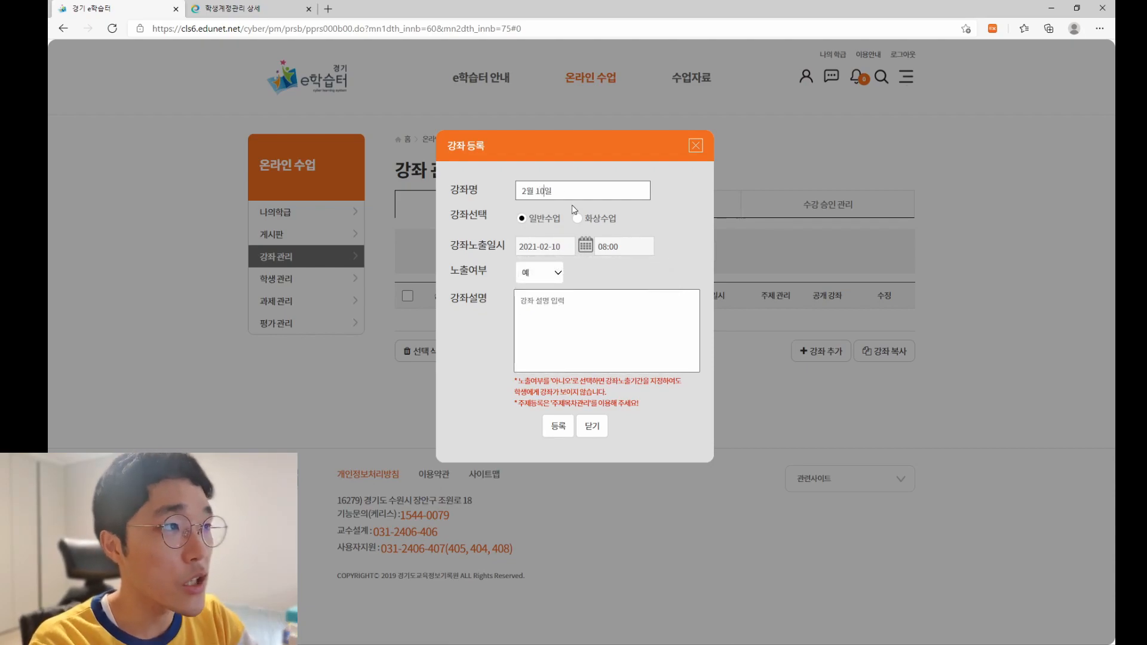
left_click(631, 244)
left_click(613, 336)
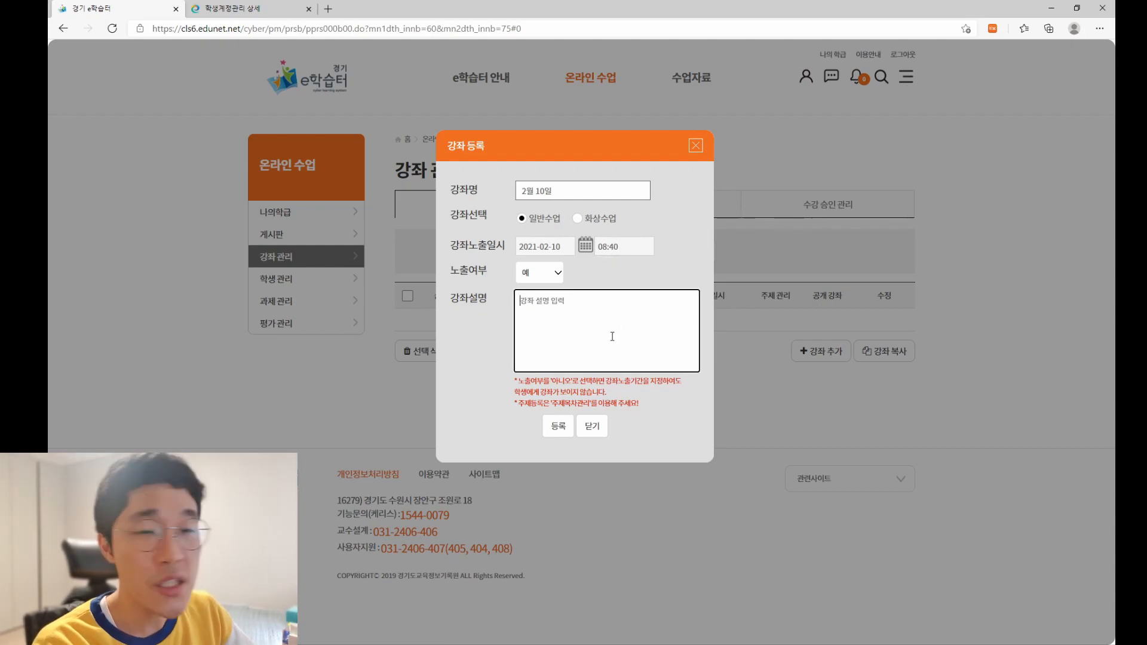
left_click(541, 279)
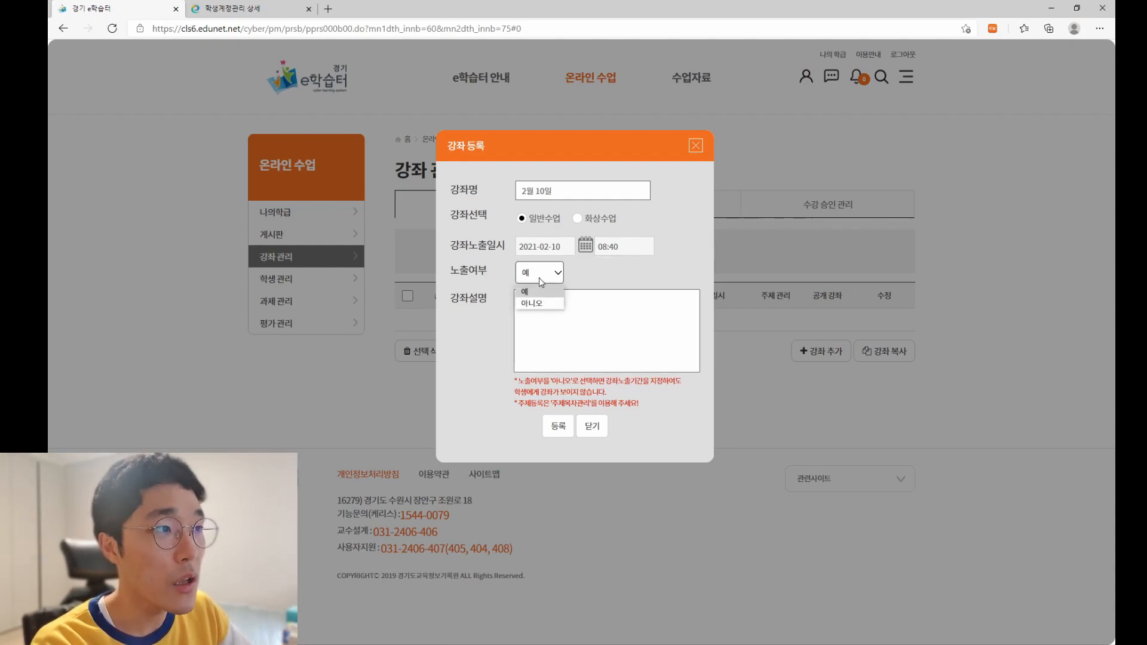
left_click(543, 293)
left_click(567, 317)
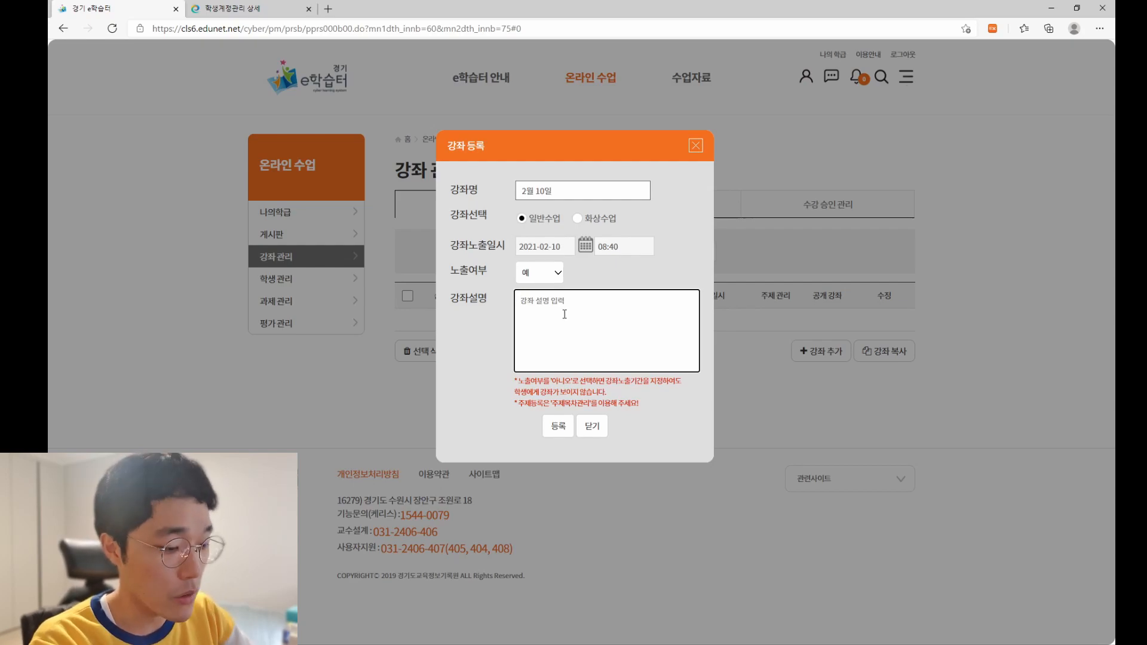
type("강좌설명")
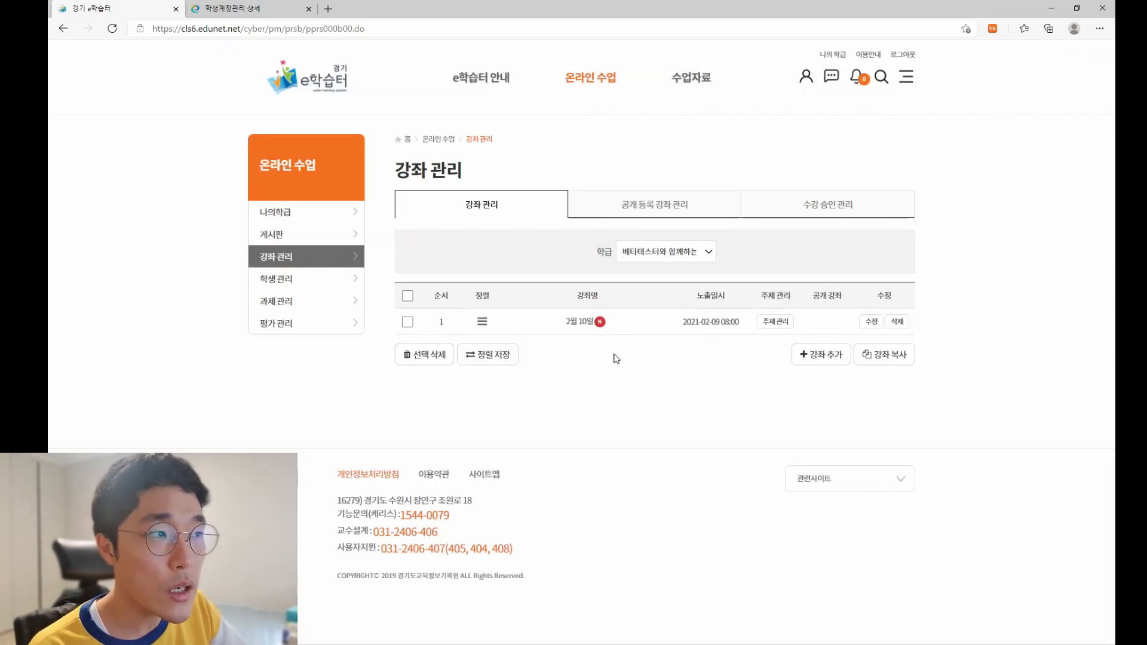
Step: Open the 2월 10일 lecture's topic page and annotate on screen that 강좌 equals one day
left_click(582, 322)
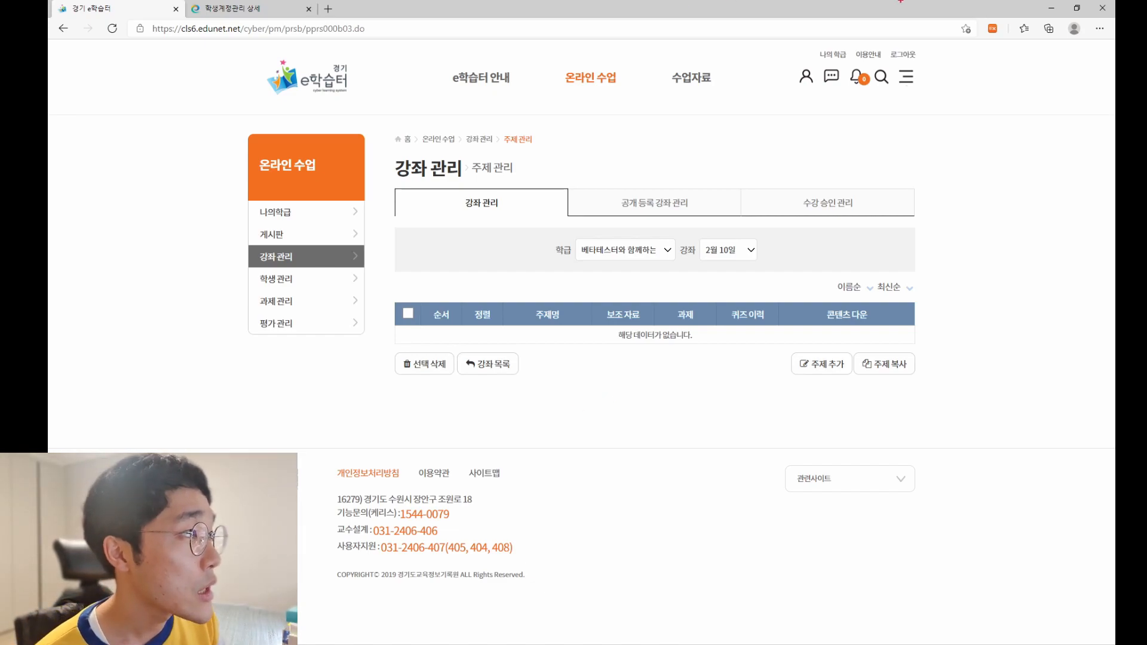
mouse_move(778, 148)
left_mouse_down()
mouse_move(790, 163)
mouse_move(831, 155)
left_mouse_up()
mouse_move(830, 131)
left_mouse_down()
mouse_move(831, 168)
mouse_move(843, 150)
left_mouse_up()
left_click_drag(860, 142, 872, 139)
mouse_move(861, 151)
left_mouse_down()
mouse_move(874, 144)
mouse_move(909, 166)
mouse_move(920, 145)
mouse_move(932, 158)
left_mouse_up()
mouse_move(948, 169)
left_mouse_down()
mouse_move(932, 178)
mouse_move(933, 139)
left_mouse_up()
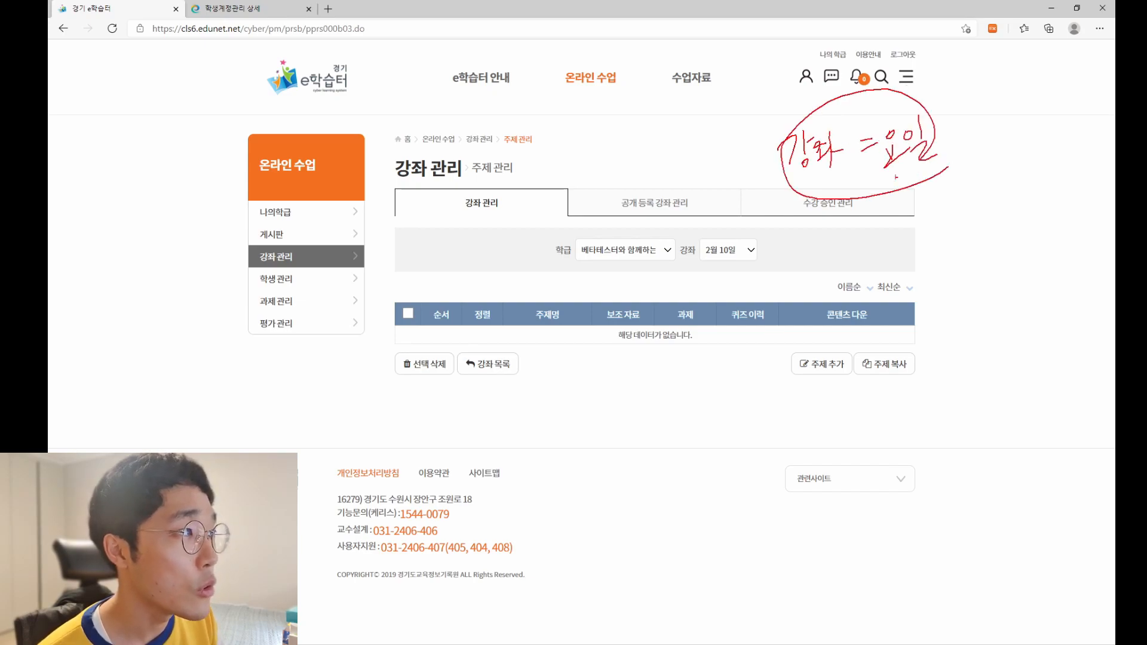
Step: Annotate that 주제 corresponds to a 수업 class period, then clear the notes
left_click_drag(808, 198, 823, 190)
left_click_drag(790, 236, 800, 246)
mouse_move(782, 260)
left_mouse_down()
mouse_move(803, 252)
mouse_move(802, 267)
mouse_move(814, 253)
left_mouse_up()
mouse_move(821, 231)
left_mouse_down()
mouse_move(816, 241)
mouse_move(831, 251)
mouse_move(863, 227)
left_mouse_up()
left_click_drag(852, 238, 898, 209)
mouse_move(887, 223)
left_mouse_down()
mouse_move(889, 234)
mouse_move(922, 229)
left_mouse_up()
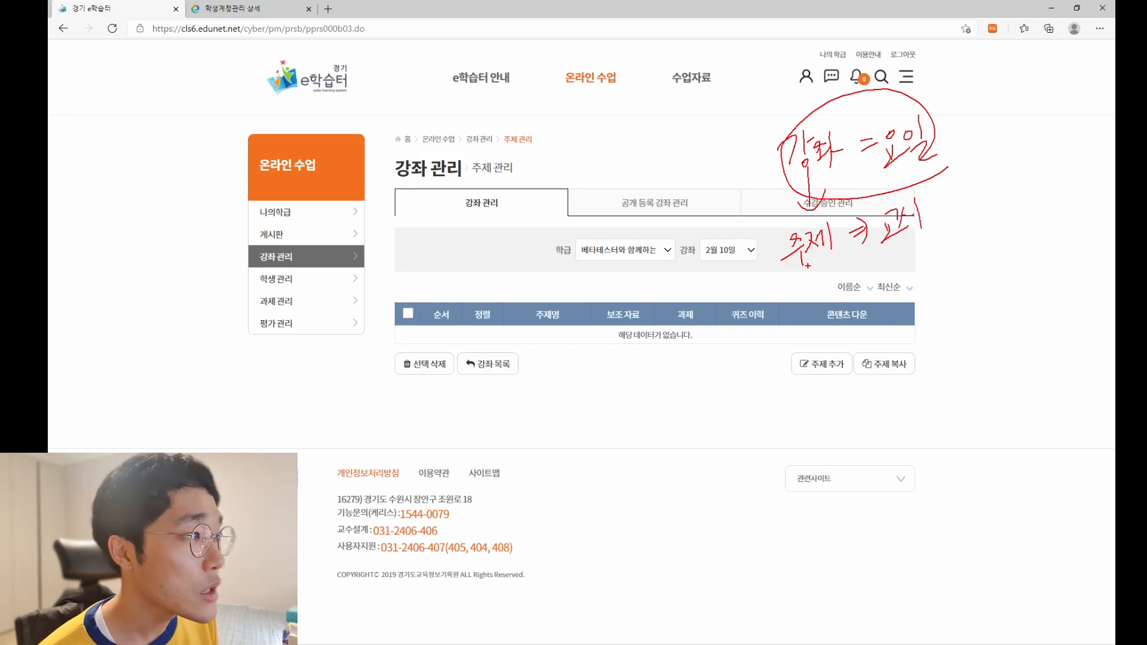
mouse_move(801, 270)
left_mouse_down()
mouse_move(824, 266)
mouse_move(805, 314)
mouse_move(857, 302)
left_mouse_up()
mouse_move(866, 276)
left_mouse_down()
mouse_move(878, 294)
mouse_move(929, 253)
left_mouse_up()
mouse_move(924, 261)
left_mouse_down()
mouse_move(925, 281)
mouse_move(936, 245)
left_mouse_up()
mouse_move(929, 248)
left_mouse_down()
mouse_move(947, 228)
mouse_move(951, 253)
left_mouse_up()
left_click_drag(935, 262, 954, 262)
mouse_move(953, 227)
left_mouse_down()
mouse_move(962, 218)
mouse_move(968, 246)
left_mouse_up()
mouse_move(970, 220)
left_mouse_down()
mouse_move(974, 239)
mouse_move(980, 230)
left_mouse_up()
left_click_drag(965, 247, 983, 254)
left_click_drag(978, 215, 985, 231)
mouse_move(987, 209)
left_mouse_down()
mouse_move(997, 230)
mouse_move(1008, 214)
left_mouse_up()
mouse_move(989, 246)
left_mouse_down()
mouse_move(1002, 237)
mouse_move(1006, 275)
mouse_move(735, 179)
mouse_move(968, 90)
mouse_move(1020, 280)
left_mouse_up()
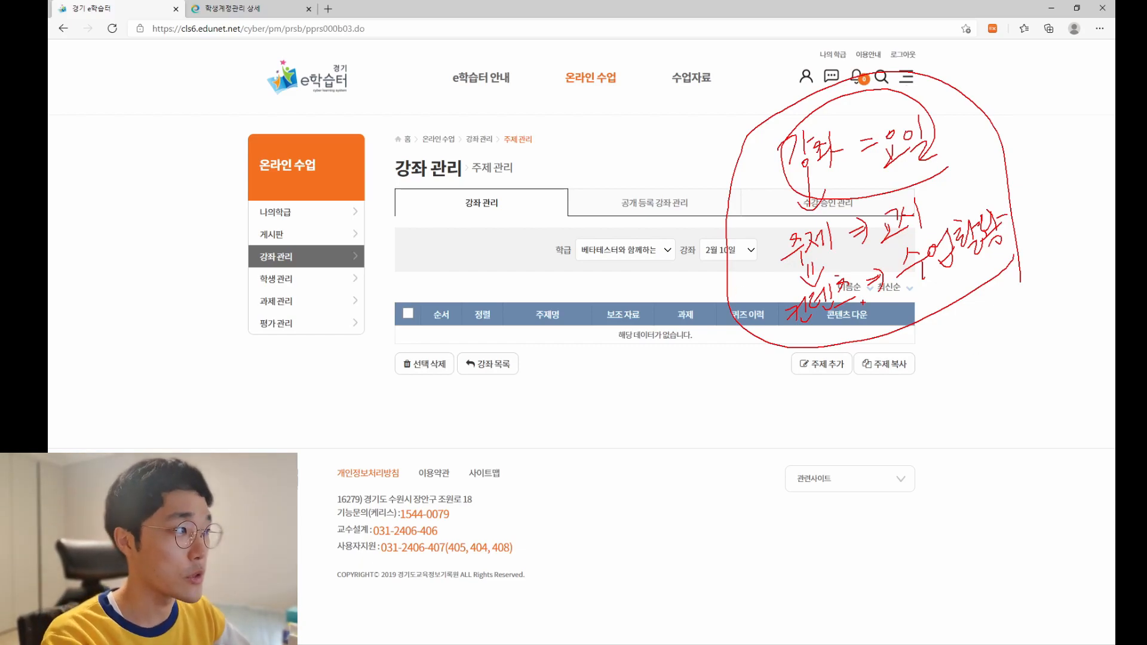
key("Escape")
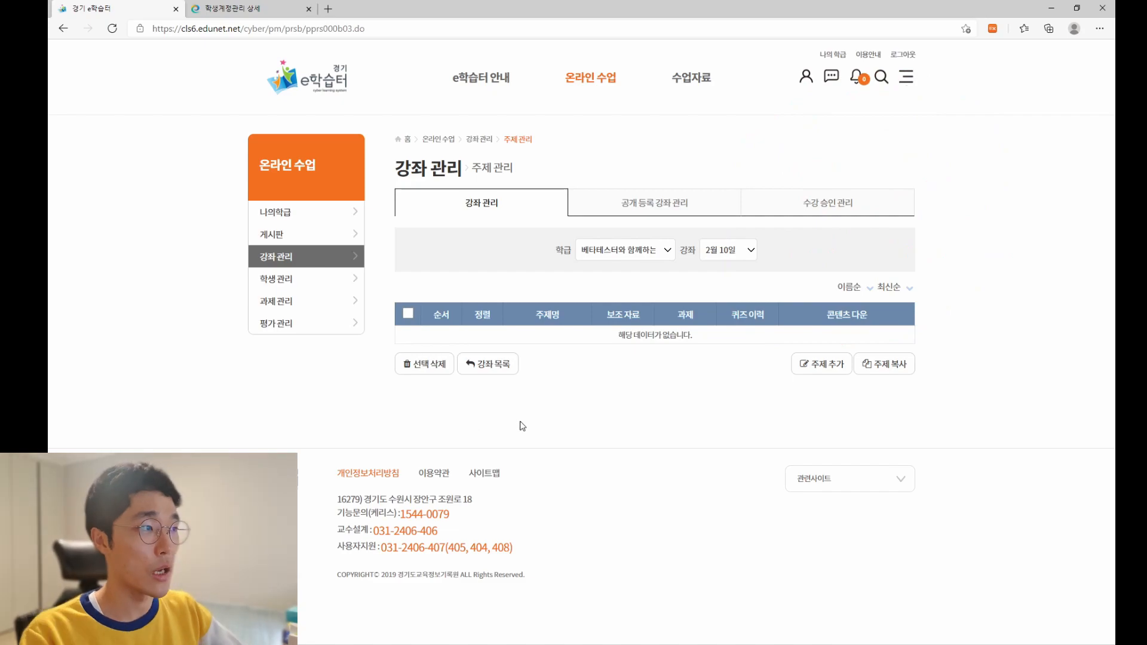
Step: Add the custom topic 1교시:국어 to the lecture and open its content page
left_click(821, 364)
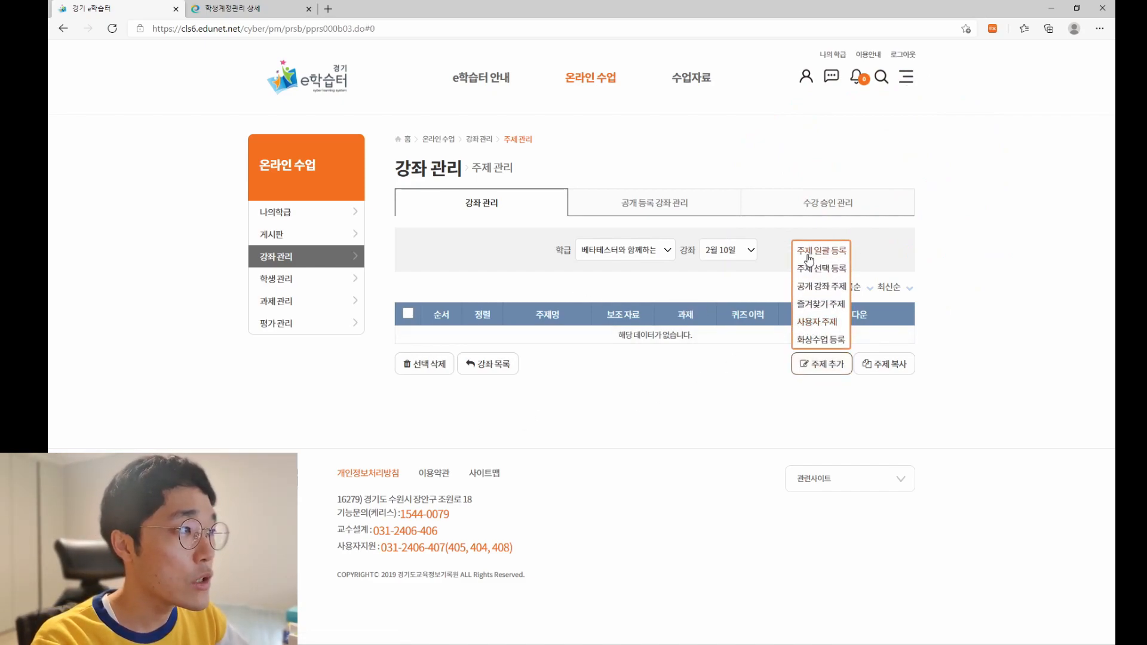
left_click(817, 322)
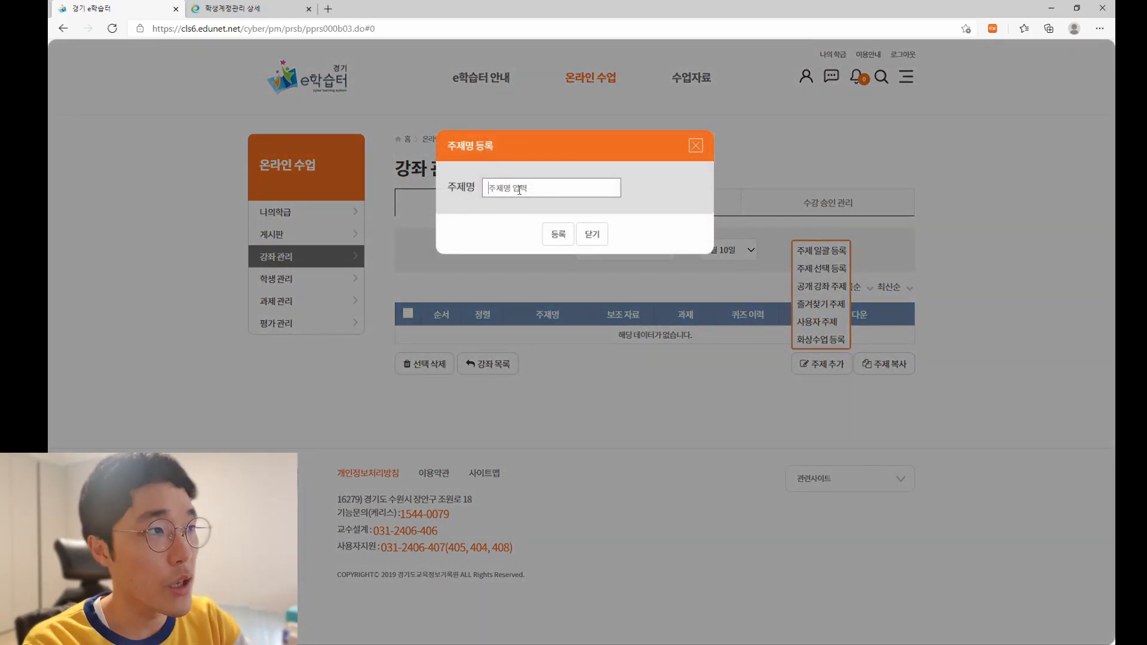
left_click(519, 190)
type("1교시:국어")
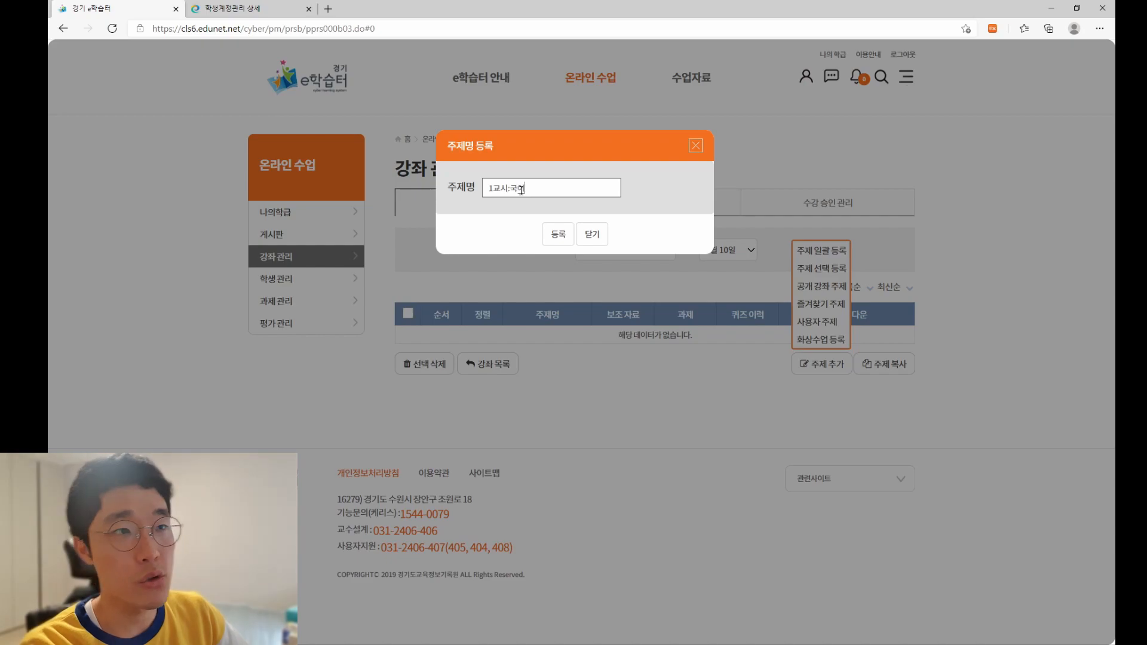
left_click(558, 234)
left_click(633, 350)
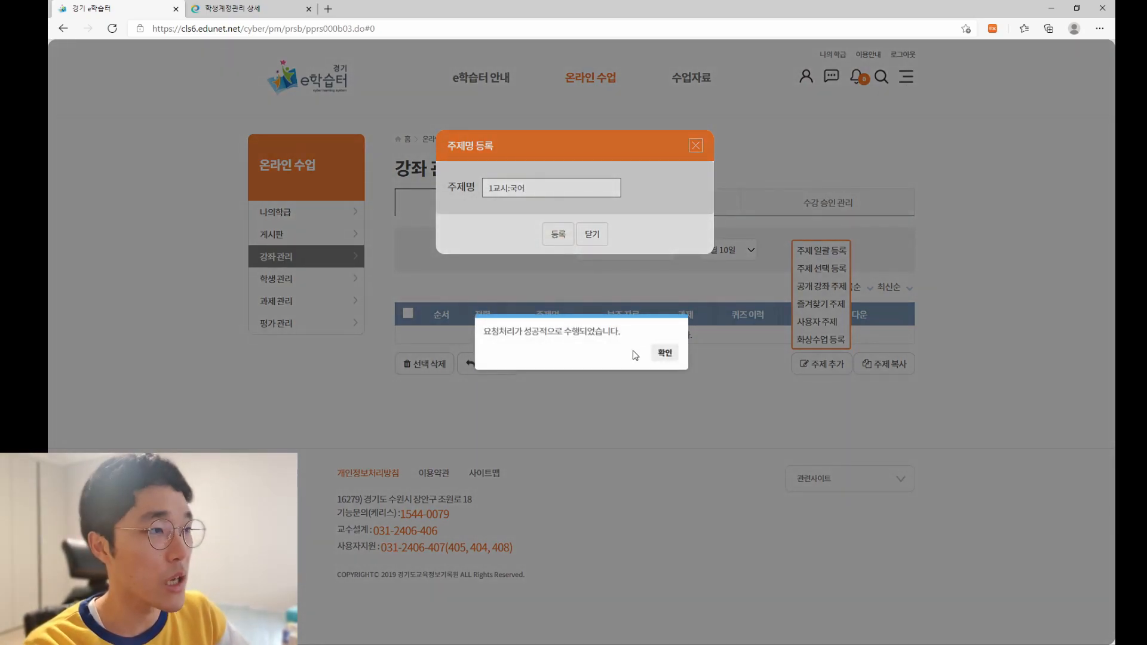
left_click(658, 360)
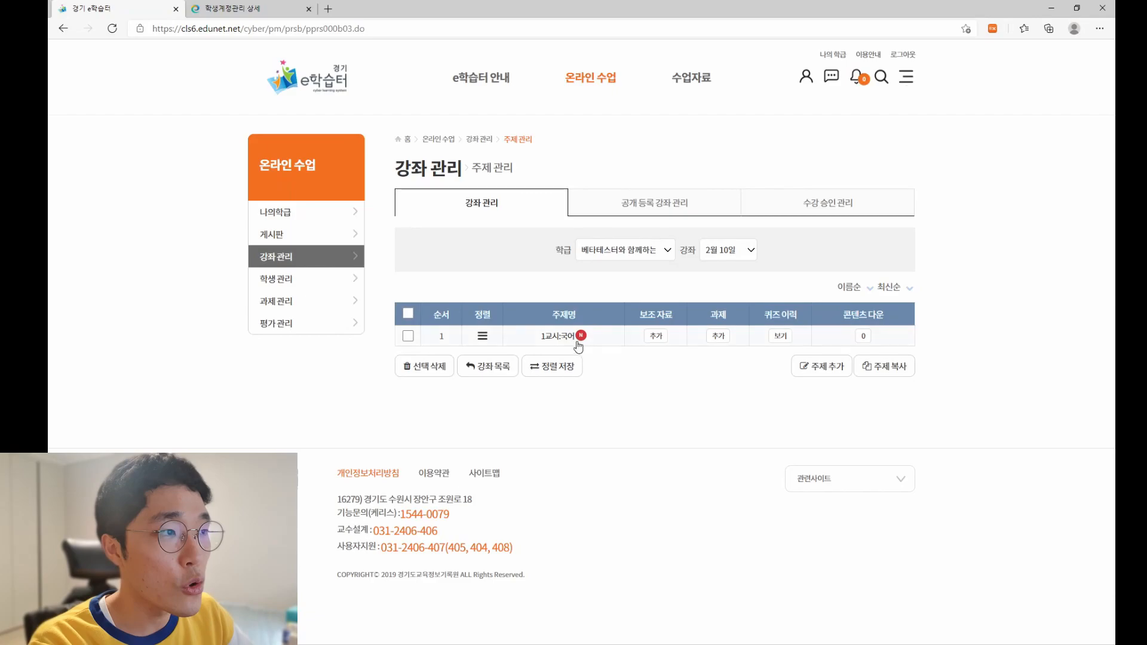
left_click(571, 338)
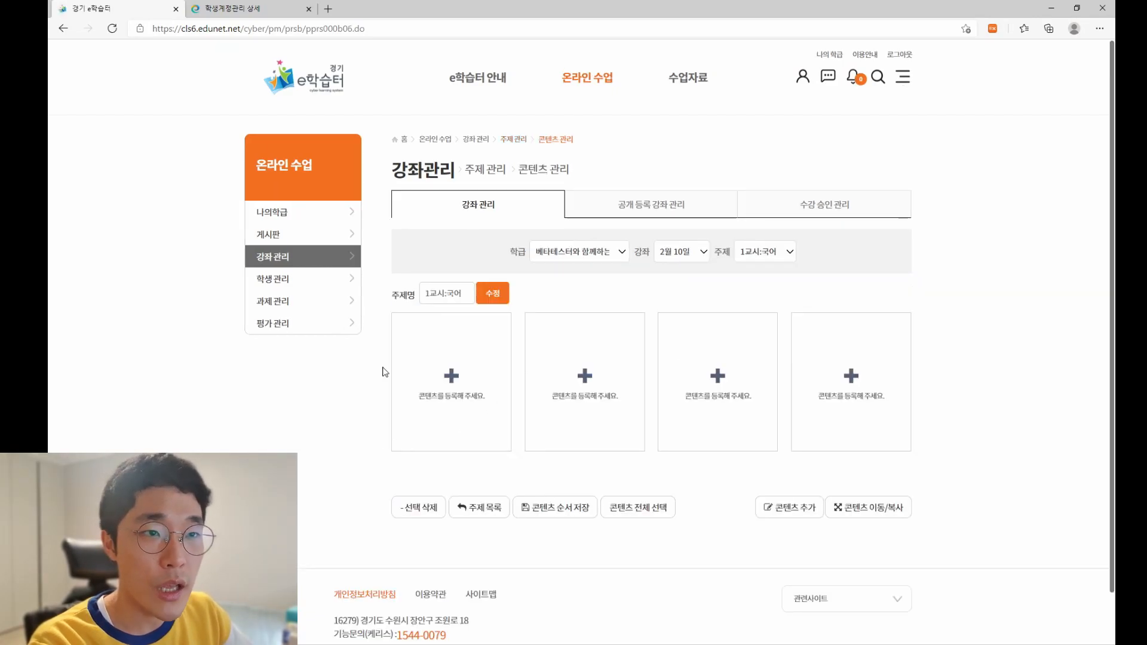
Step: Add 나의자료 content to the first slot and set its type to 외부 URL
left_click(467, 389)
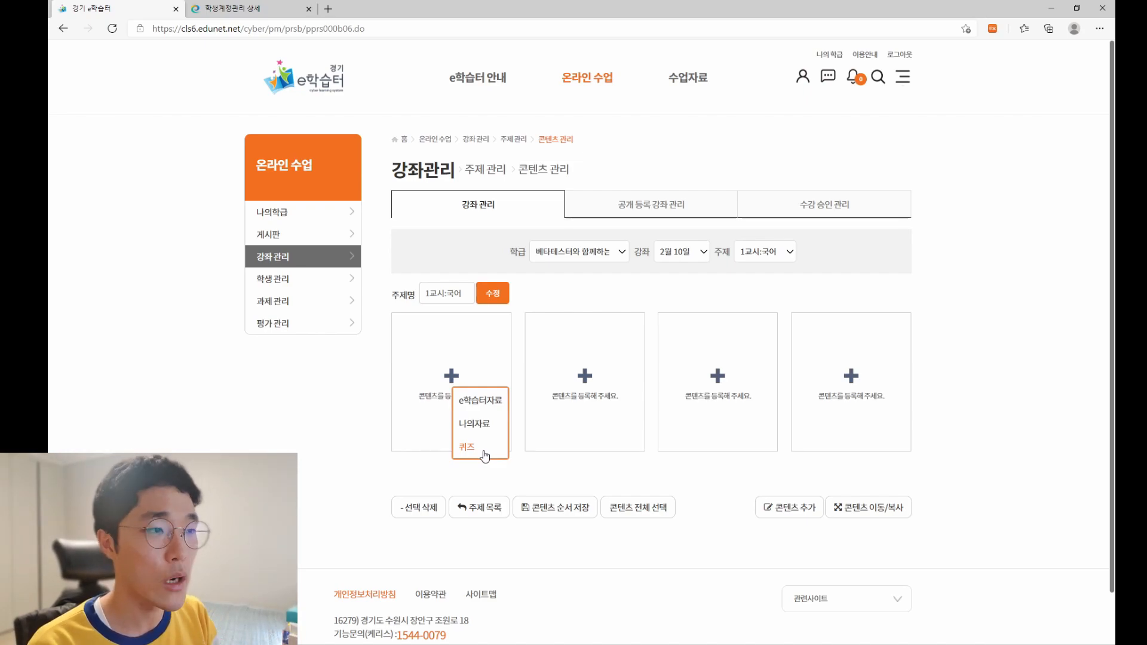
left_click(496, 425)
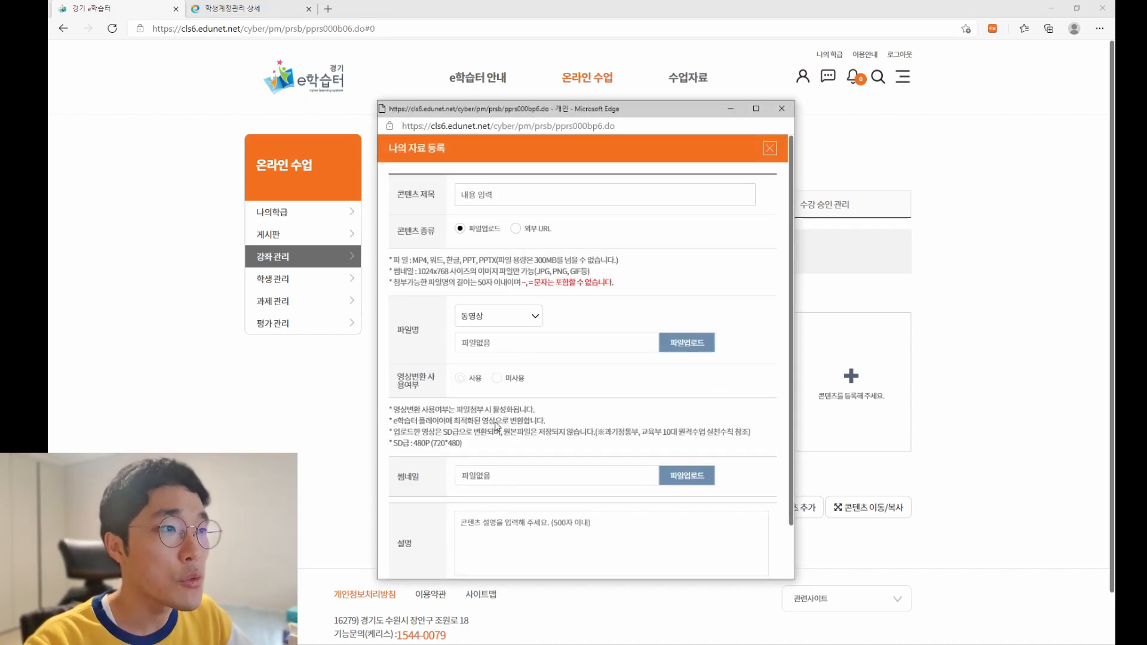
left_click(533, 317)
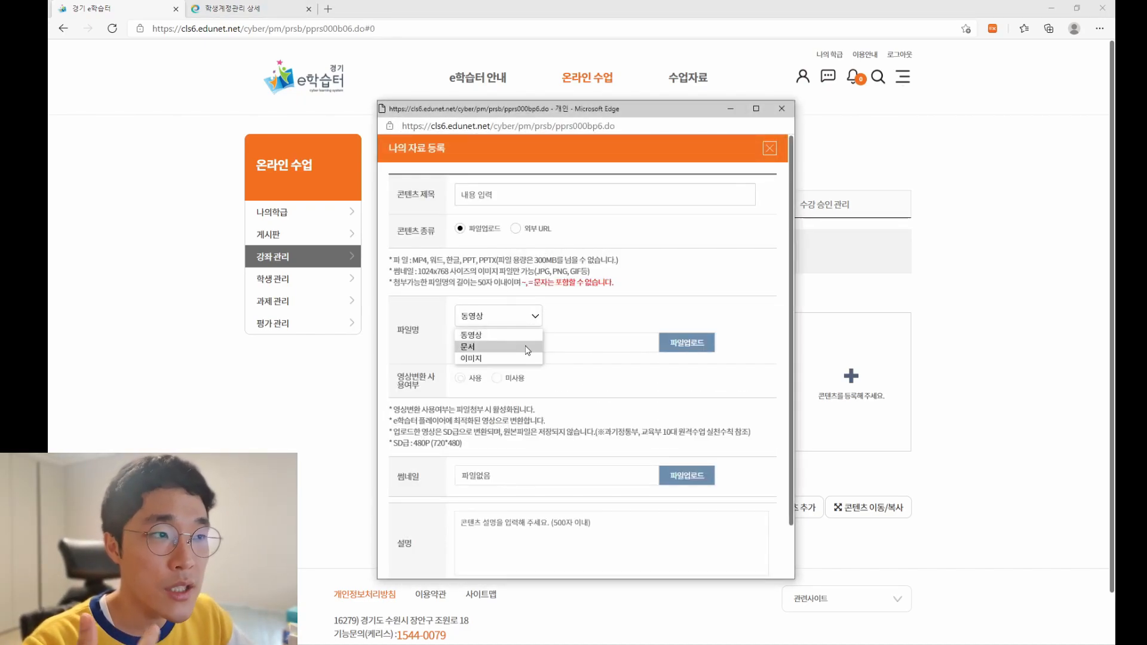
left_click(588, 315)
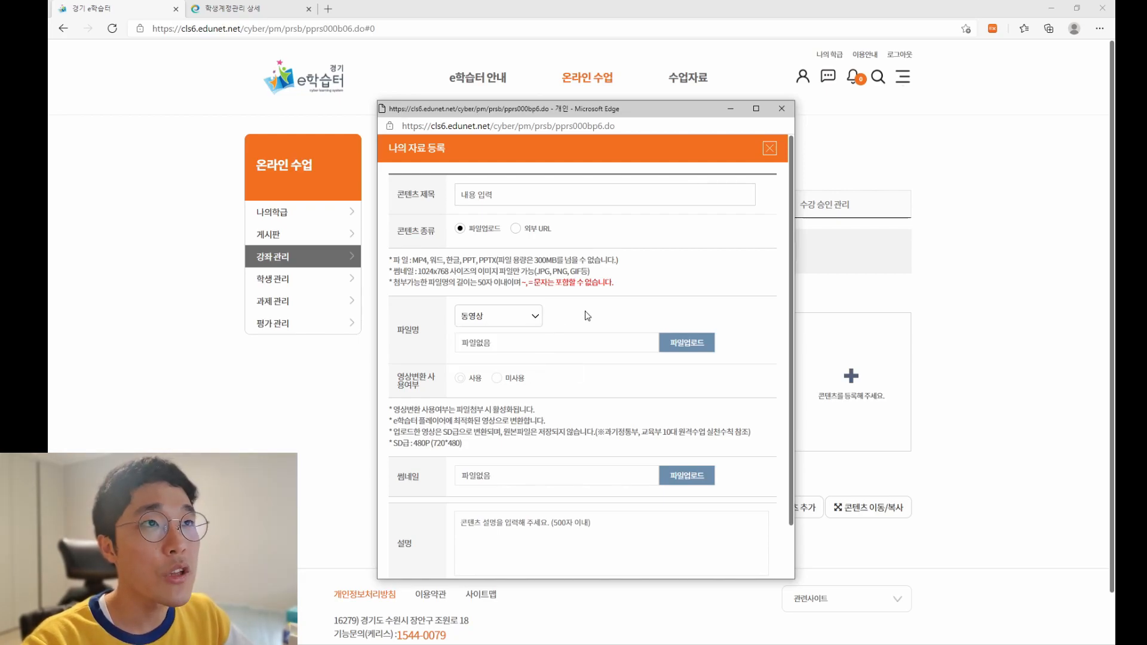
left_click(516, 230)
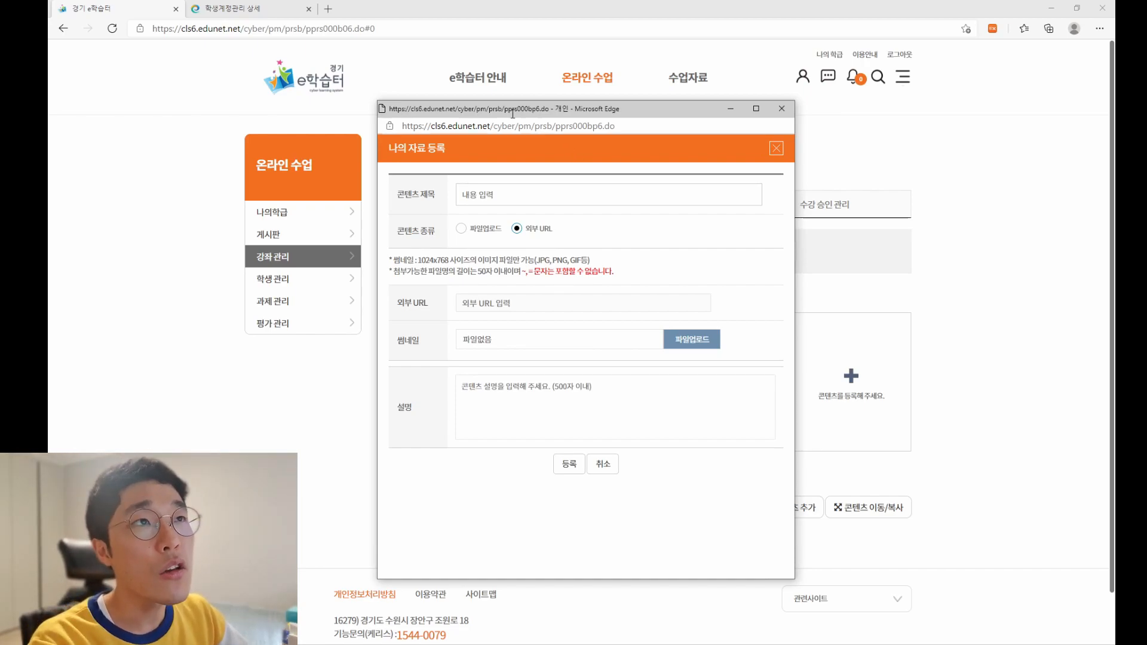
left_click(328, 12)
type("ㅈ")
key("BackSpace")
type("www.you")
key("Return")
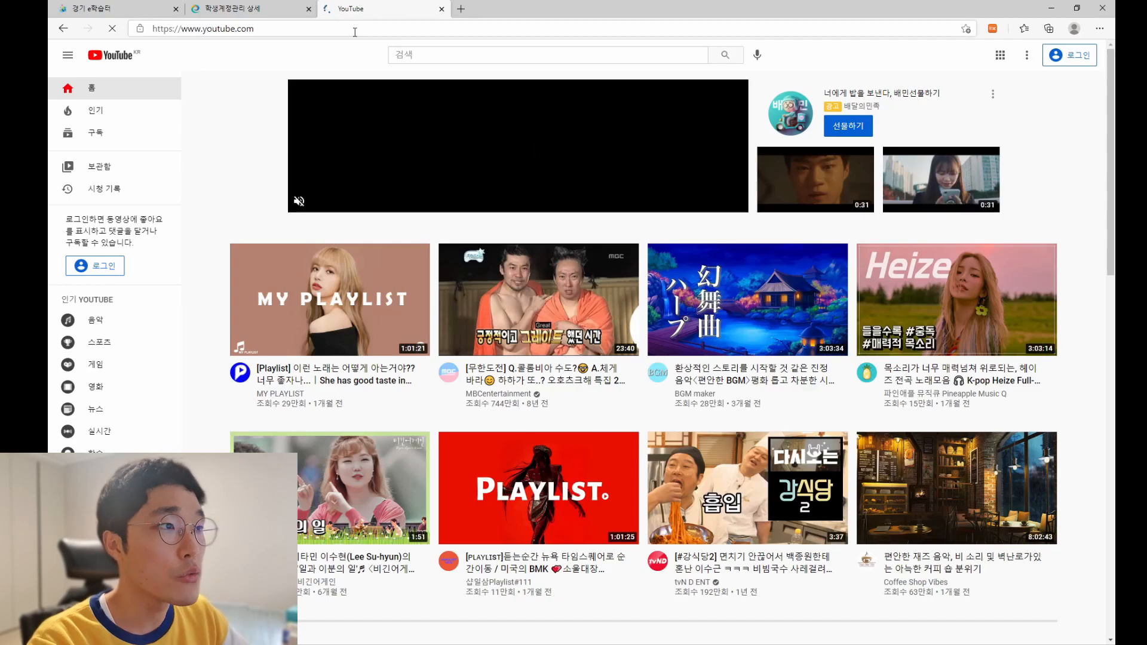
Step: Open the relaxing BGM video, copy its share link, and select the page URL
left_click(716, 310)
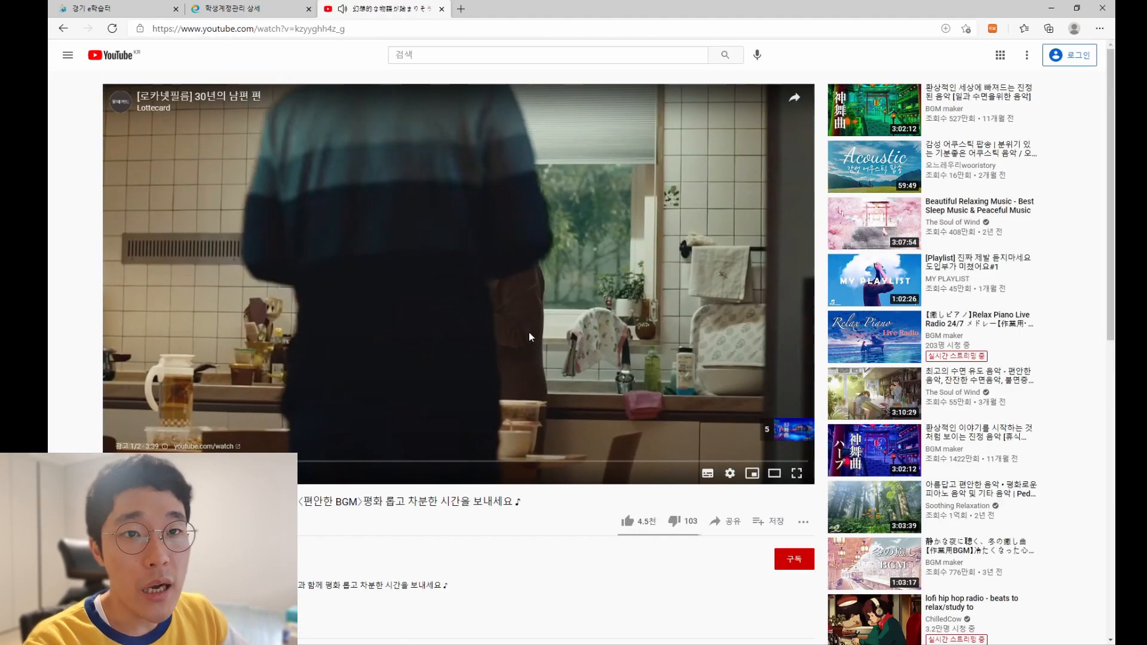
left_click(729, 530)
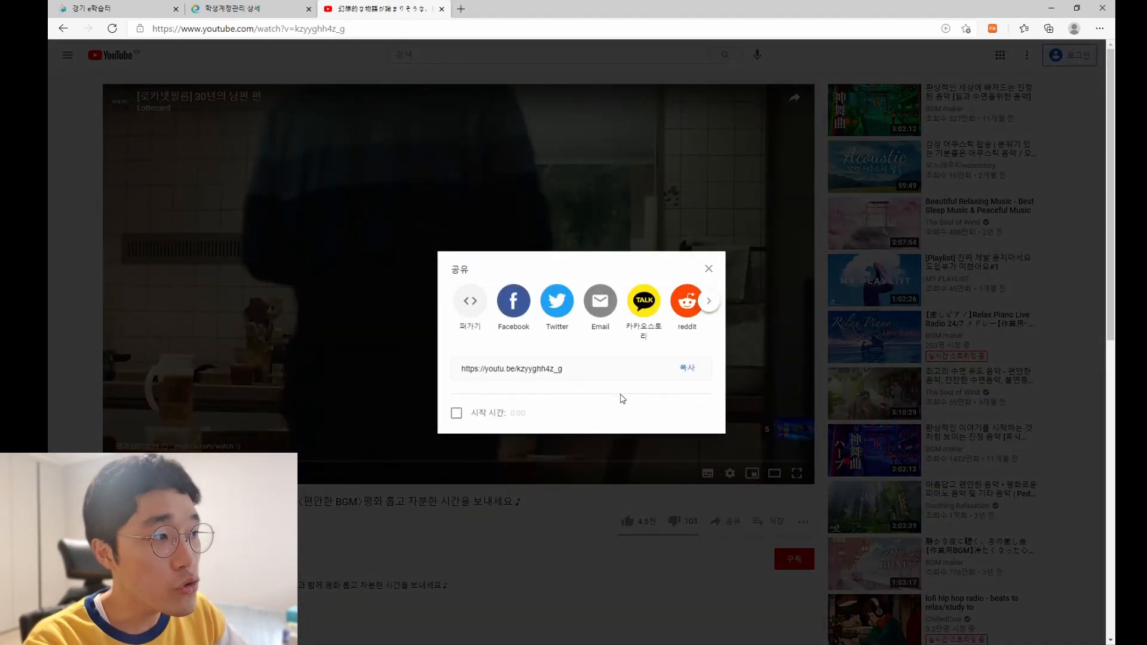
left_click(622, 368)
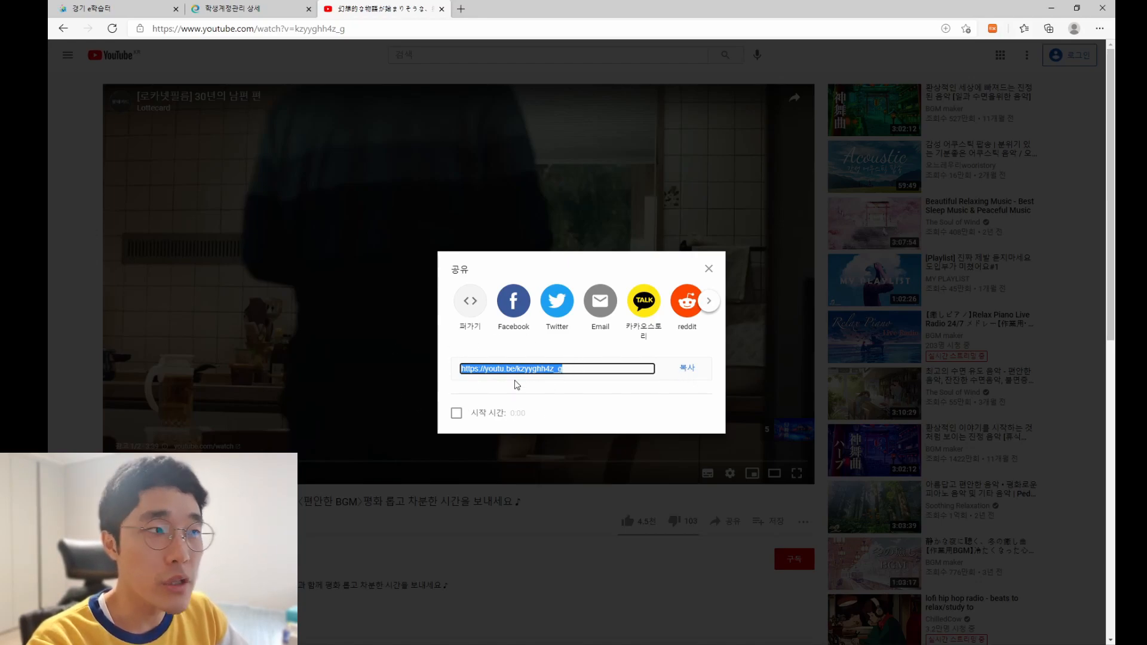
left_click(703, 268)
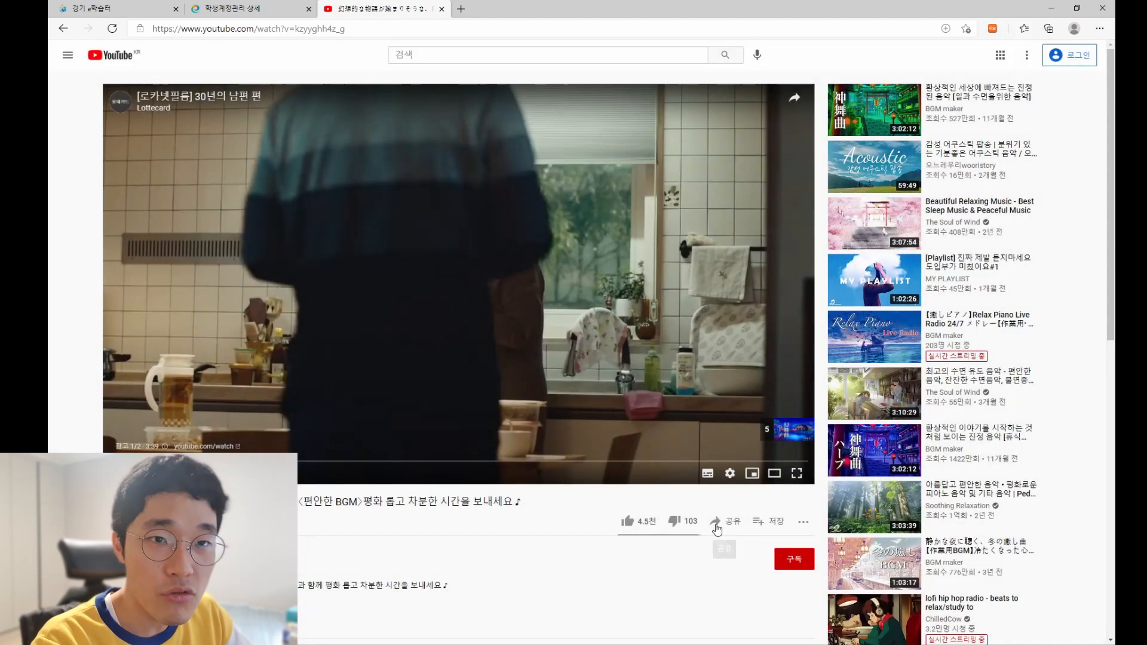
left_click(717, 522)
left_click(687, 367)
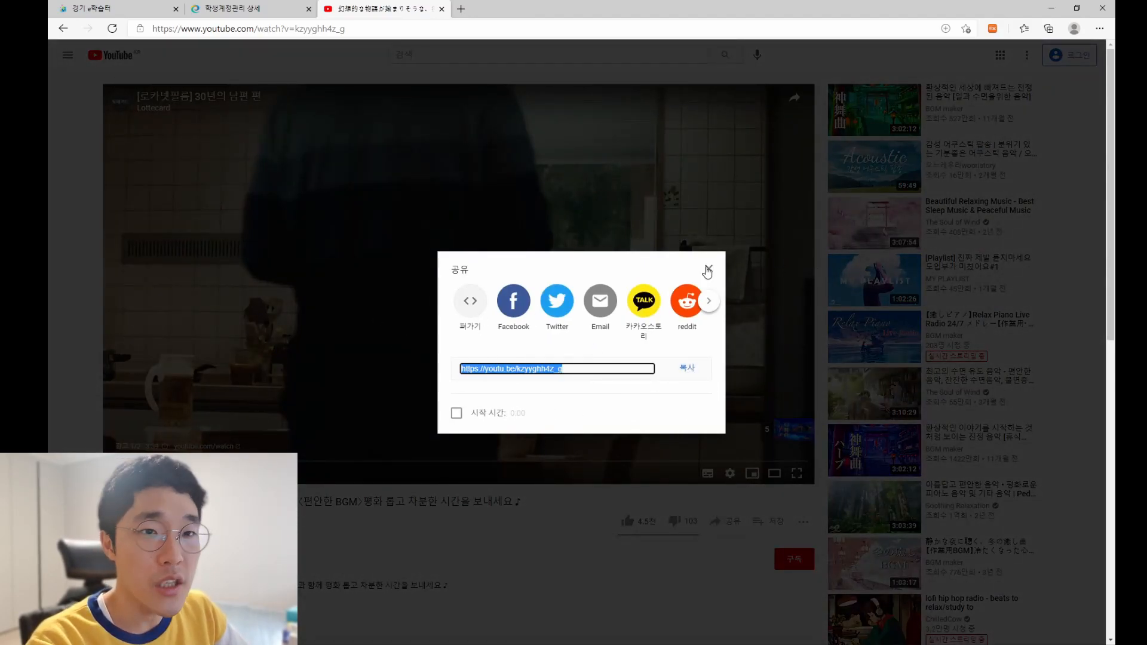
left_click(707, 270)
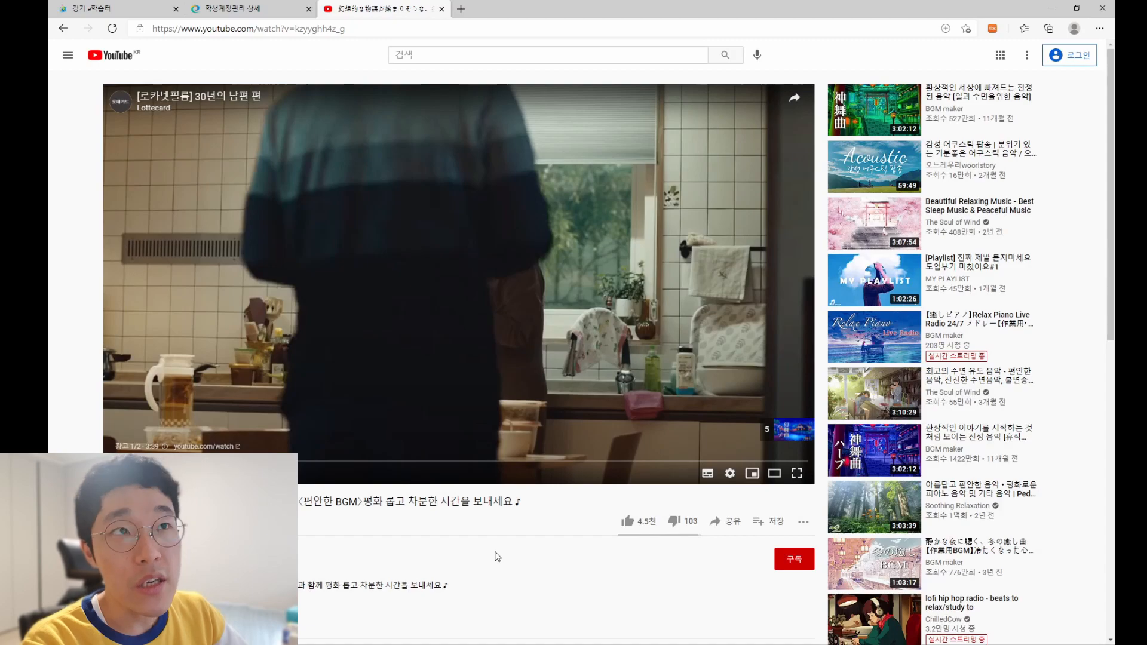
left_click(336, 26)
key("ctrl+c")
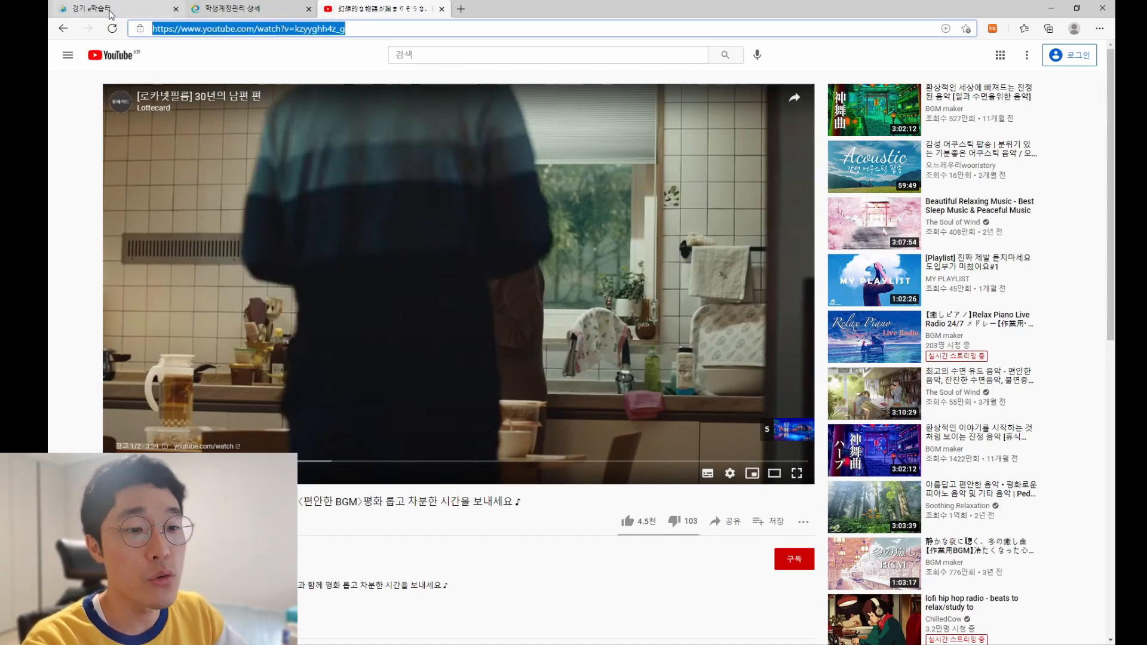
Step: Start a 나의자료 content item of type 외부 URL and paste the YouTube link
key("ctrl+1")
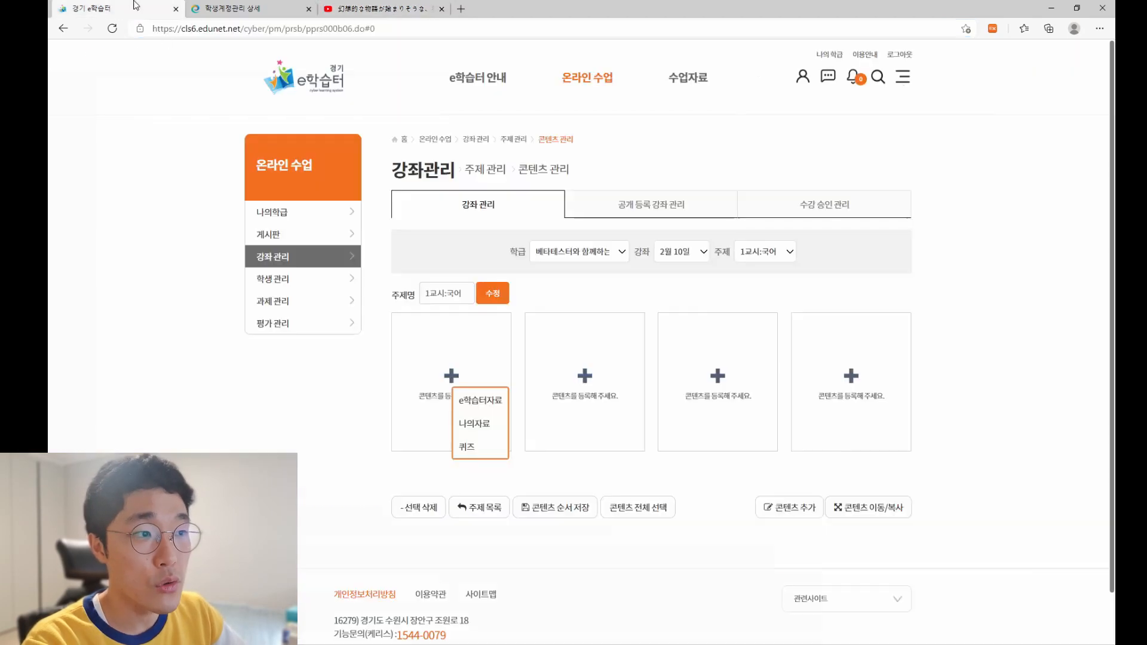
left_click(465, 425)
left_click(517, 228)
left_click(541, 303)
key("ctrl+v")
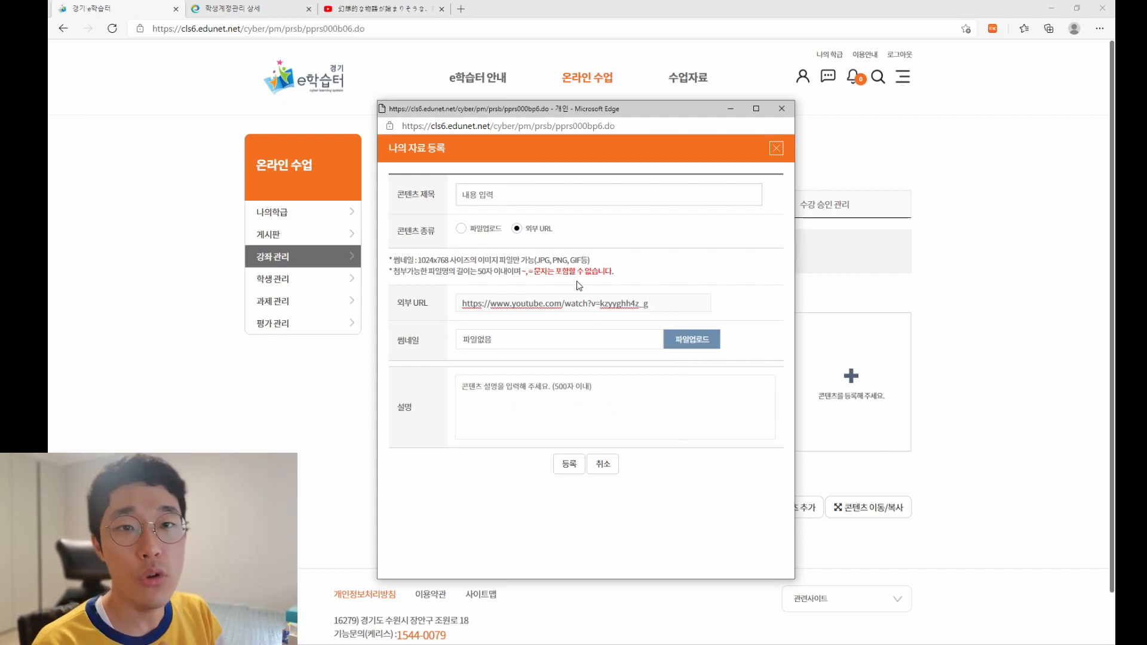
Step: Title it 'sdfas' with description 'fsda', register it, and open it for preview
left_click(567, 400)
type("fsda")
left_click(554, 201)
type("sdfas")
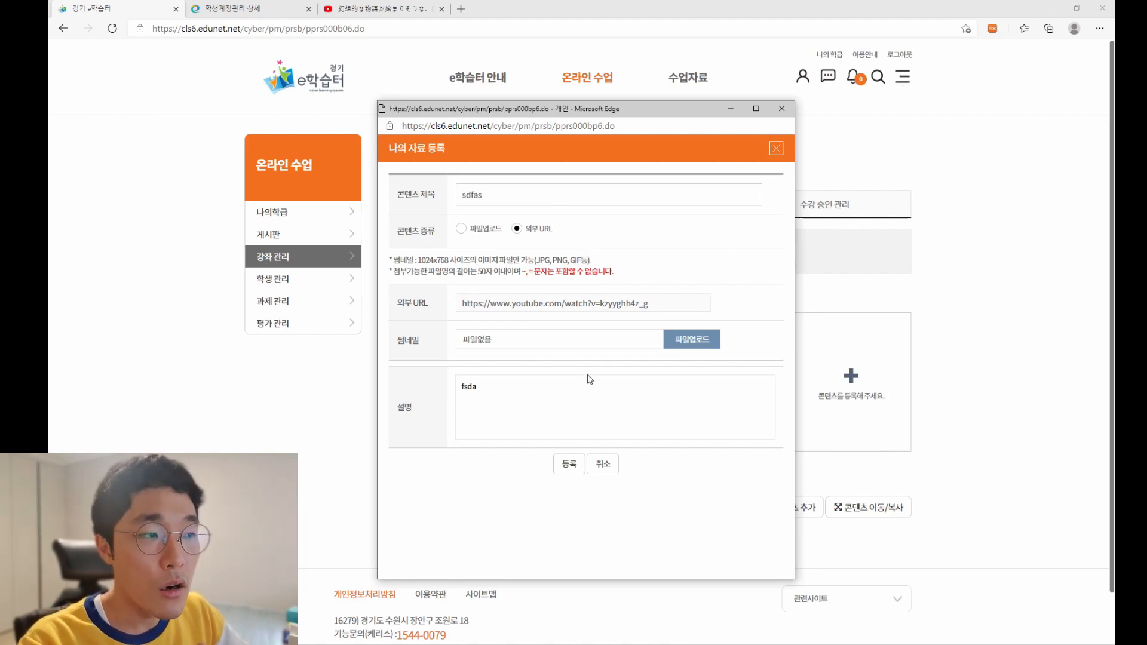
left_click(571, 466)
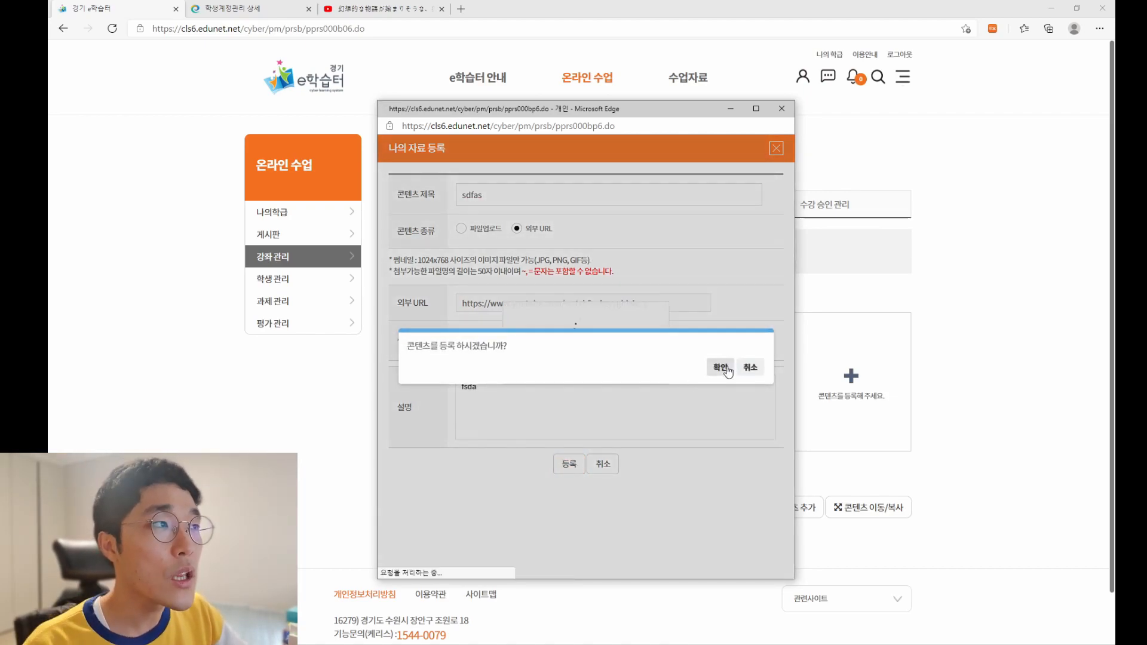
left_click(727, 372)
left_click(683, 184)
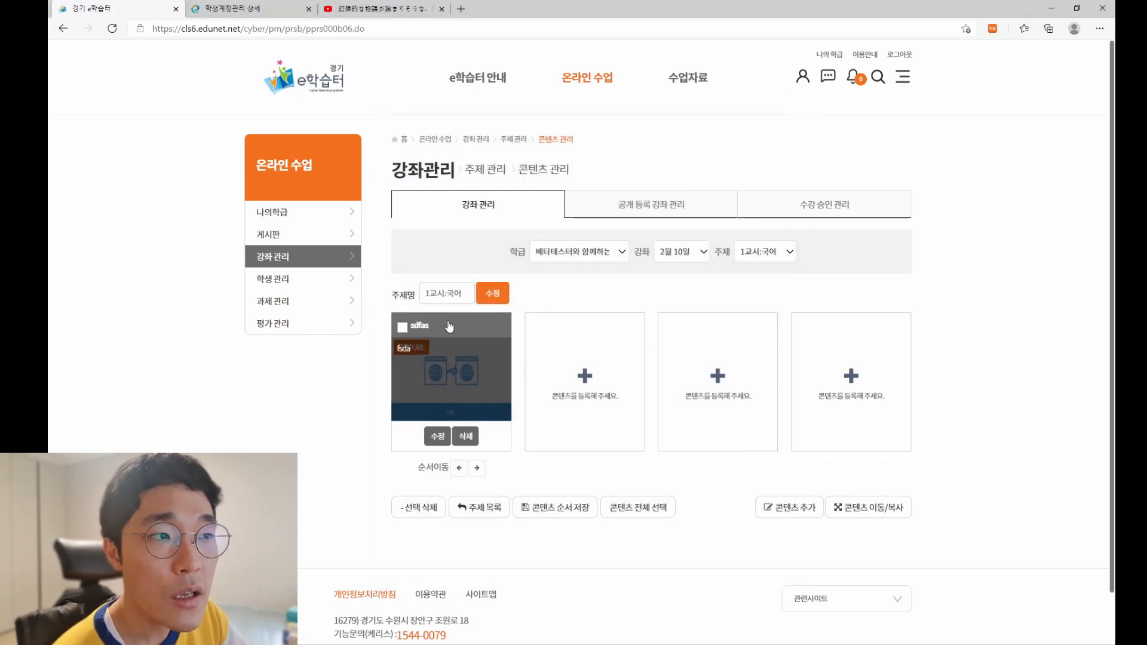
left_click(440, 367)
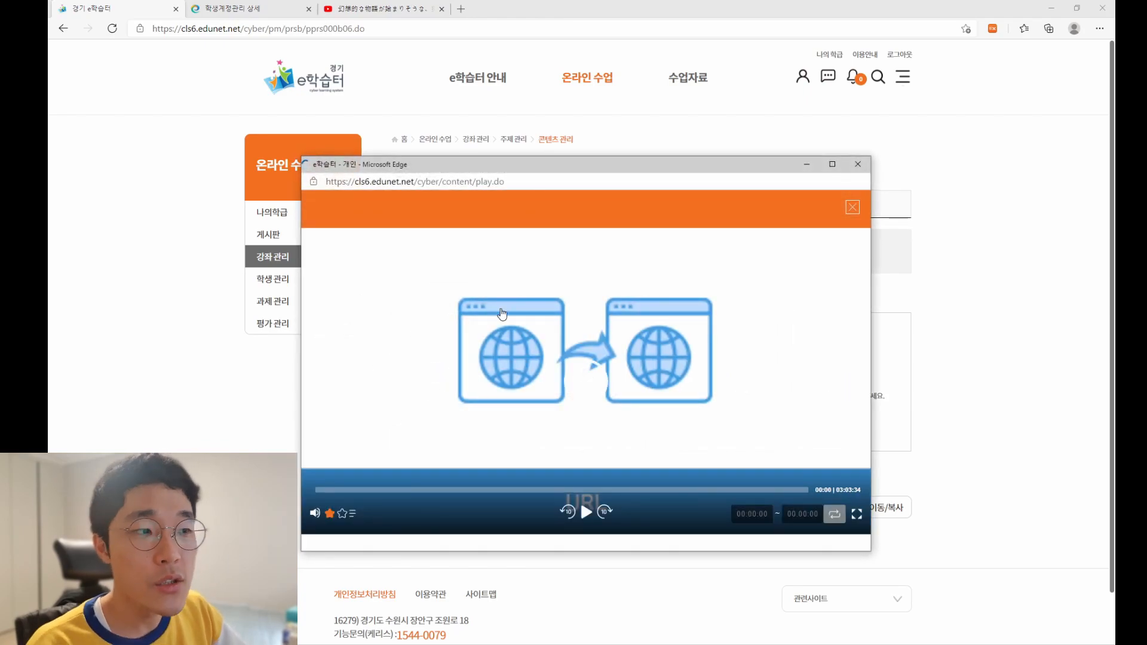
left_click(585, 513)
left_click(584, 521)
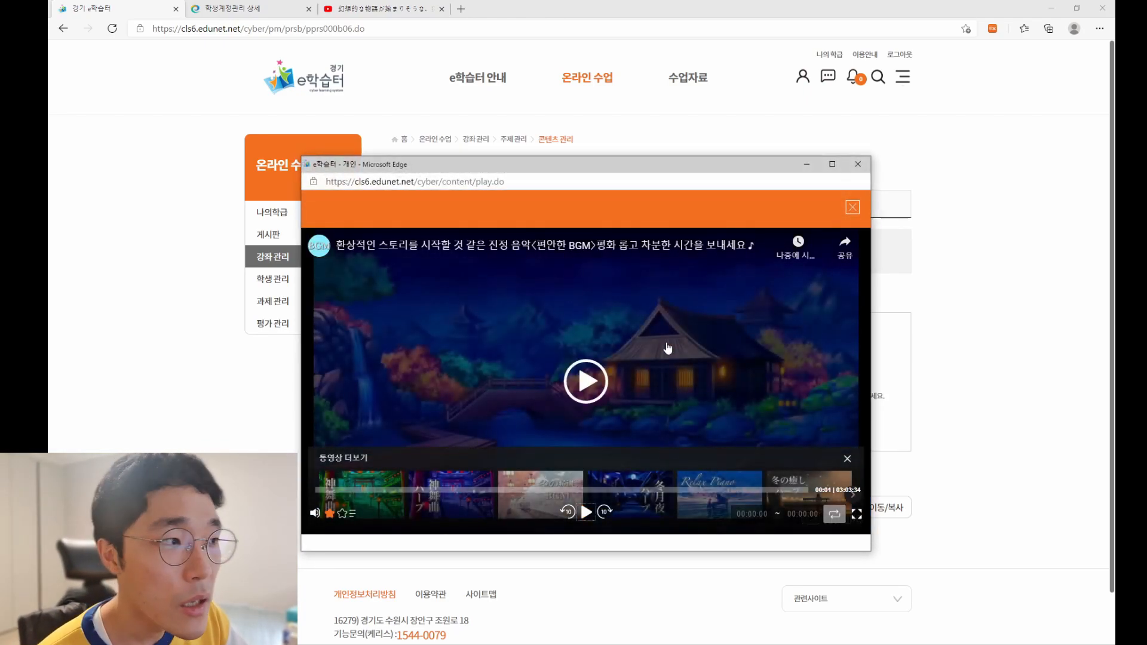
left_click(586, 382)
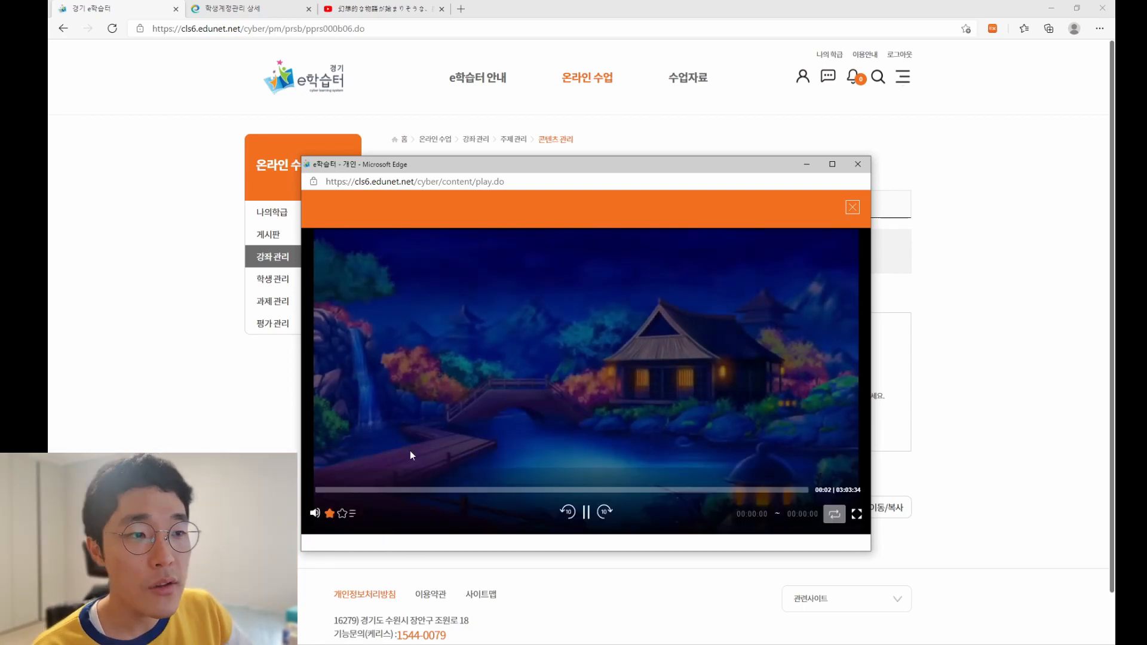
left_click(639, 325)
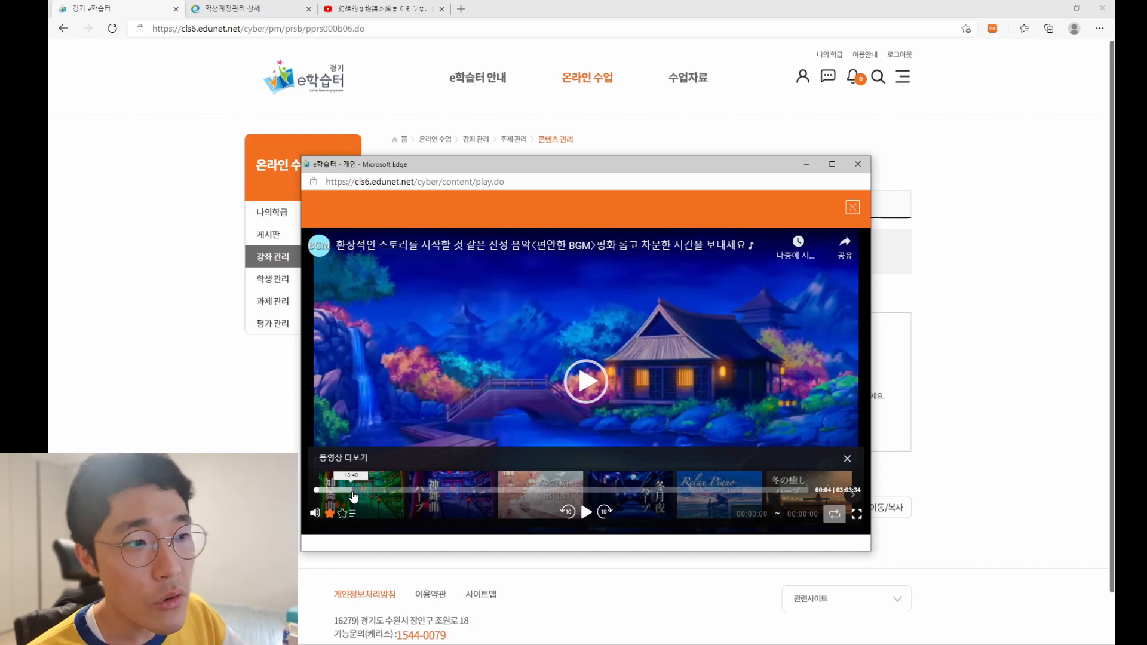
left_click(479, 490)
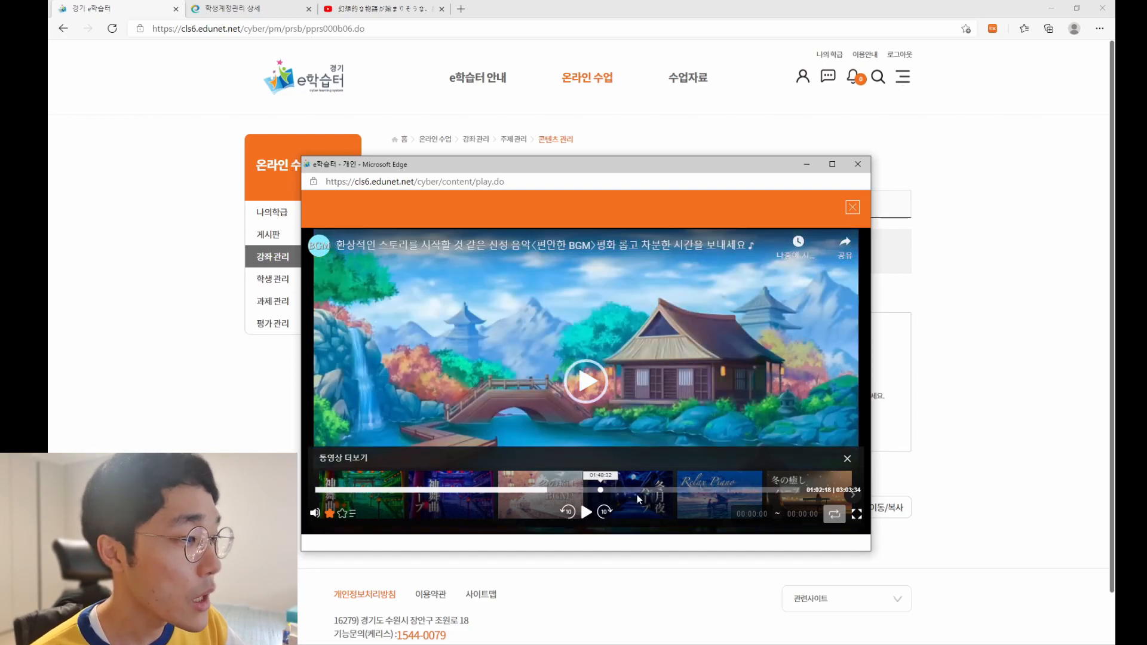
left_click(671, 490)
left_click(749, 490)
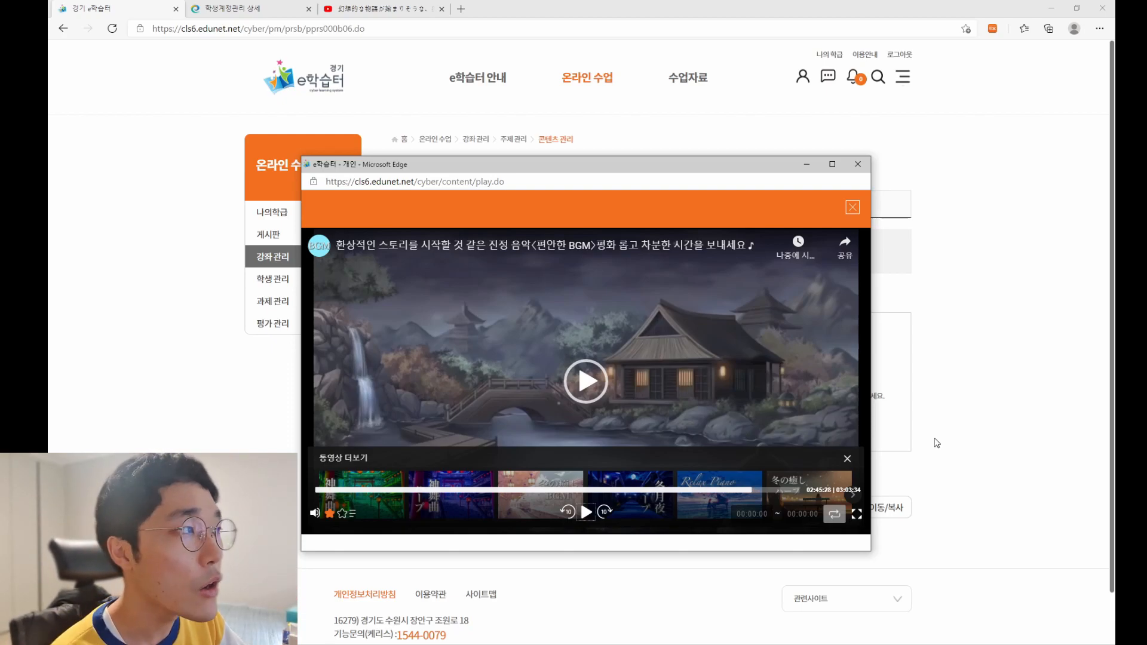
left_click(857, 165)
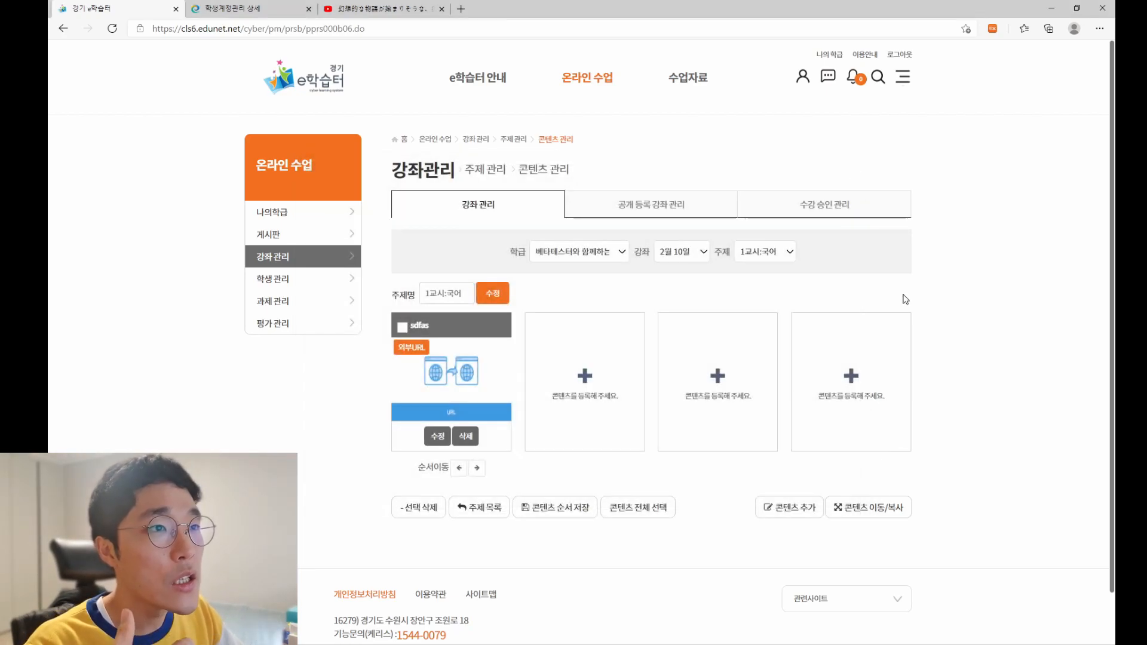
Step: Open 베타테스터와 함께하는 학급 from 나의 학급 and scroll through its 과제, 강좌 and 평가 sections
left_click(443, 143)
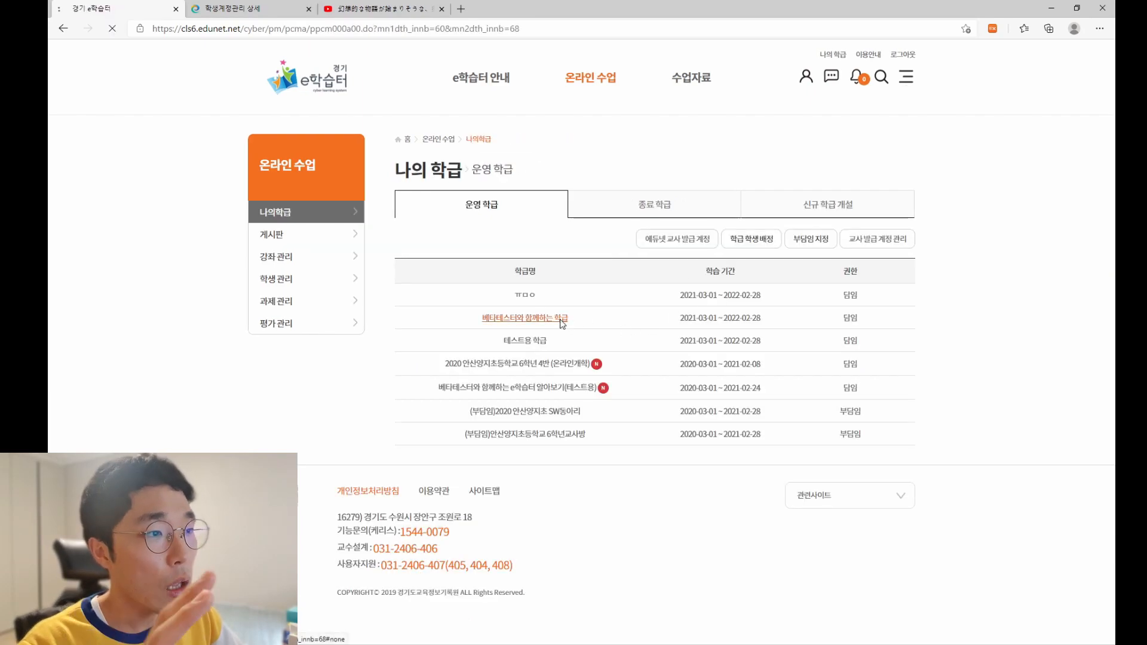
left_click(561, 323)
scroll(596, 326, "down", 10)
scroll(539, 376, "up", 1)
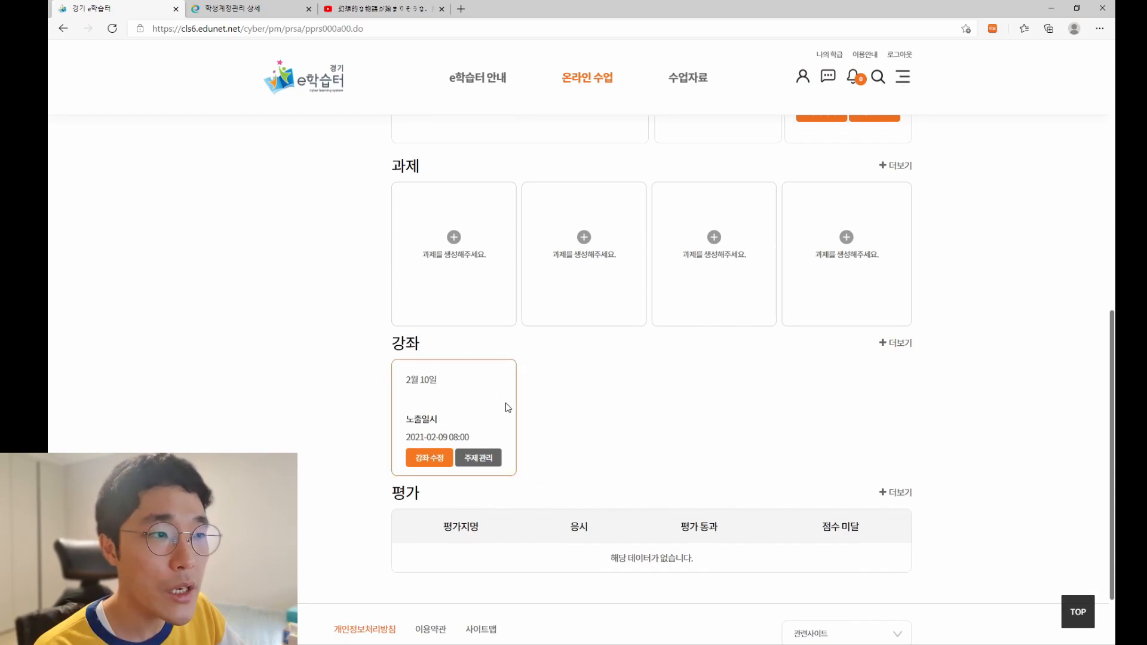
scroll(586, 410, "up", 10)
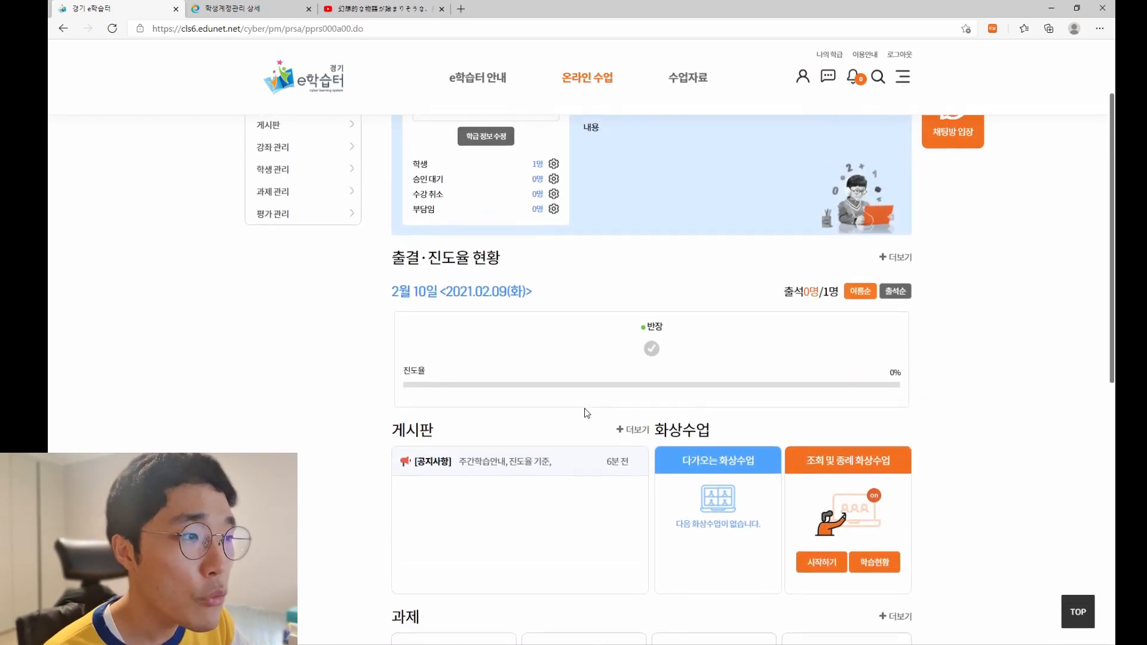
scroll(435, 396, "down", 10)
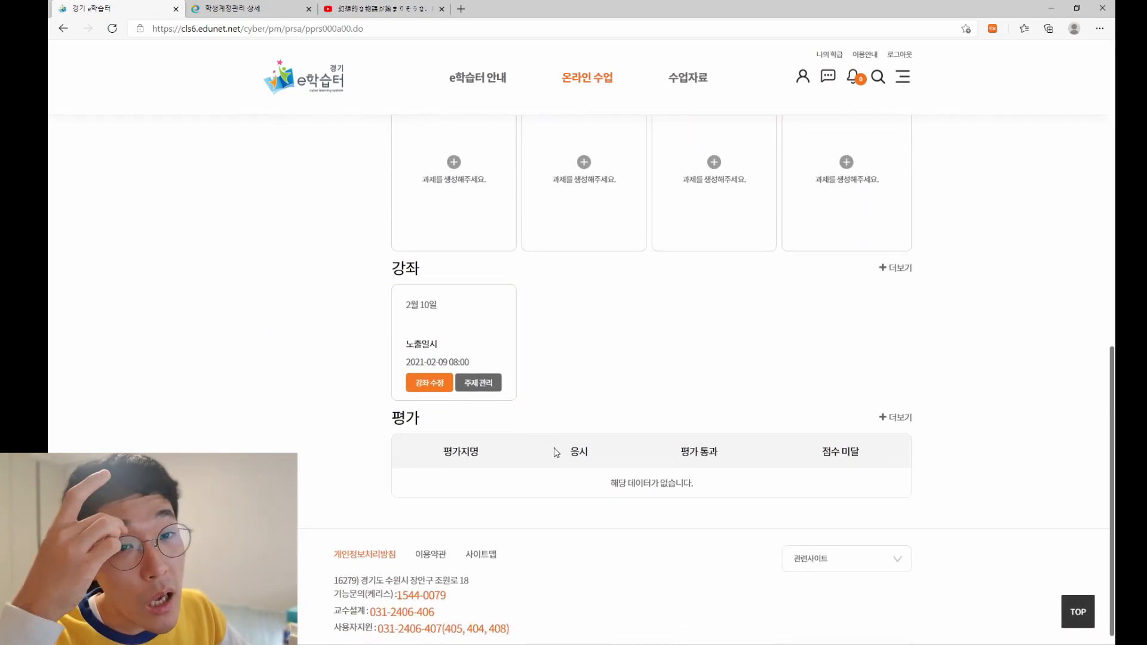
scroll(582, 465, "up", 10)
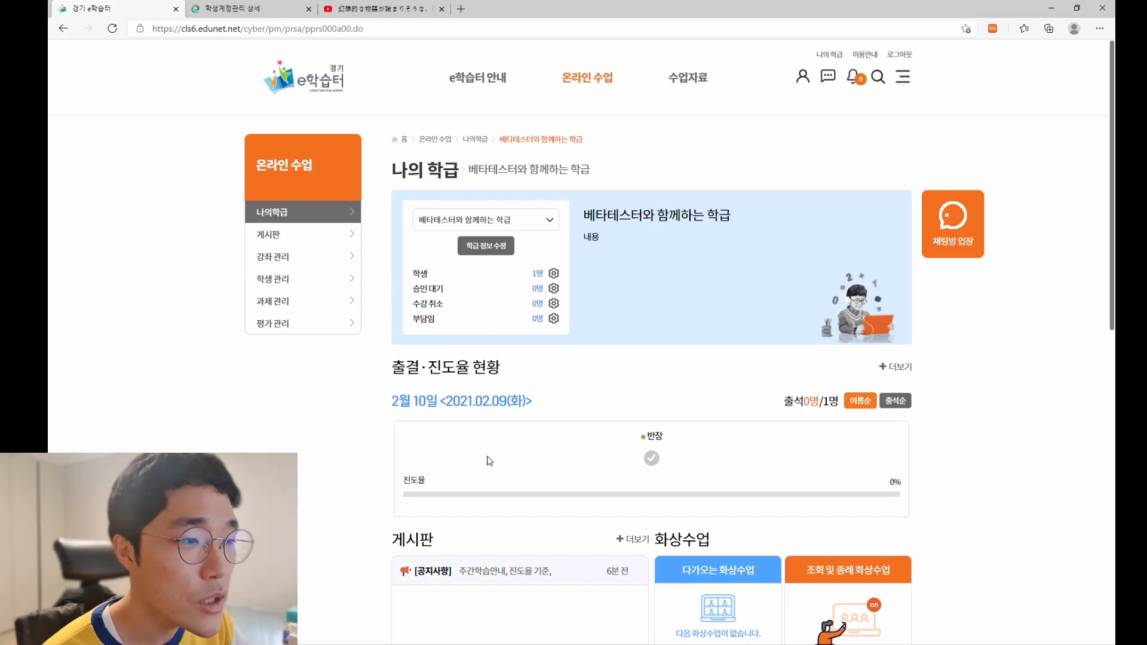
scroll(578, 428, "down", 7)
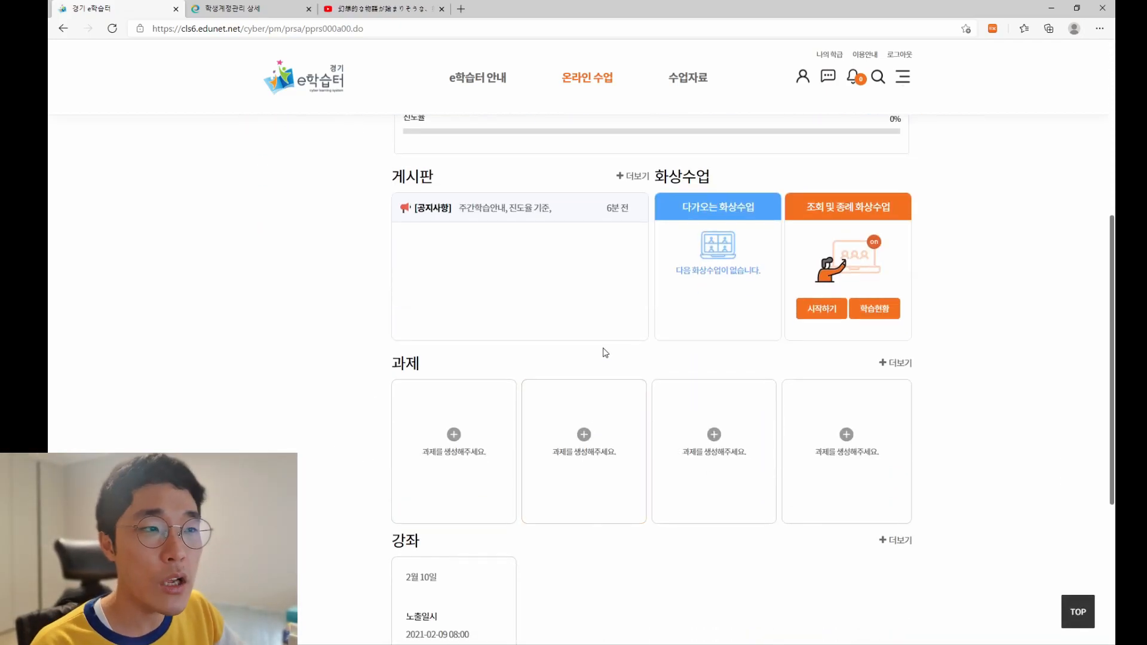
scroll(633, 451, "down", 2)
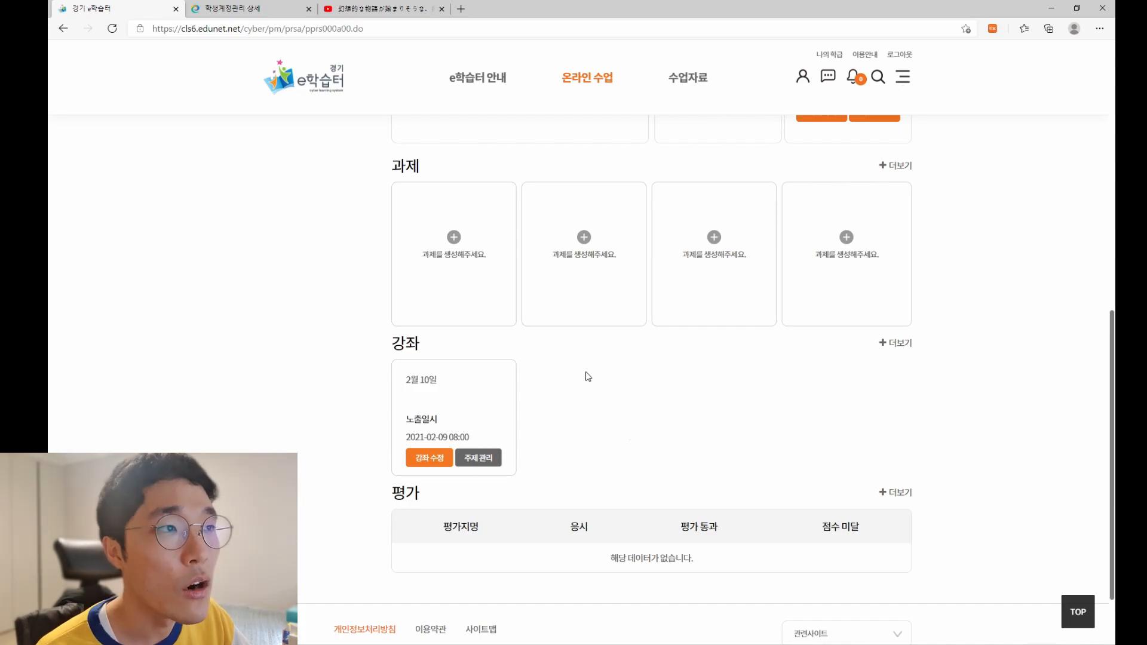
Step: Browse the assignment submission status page and the new-assignment form
left_click(478, 244)
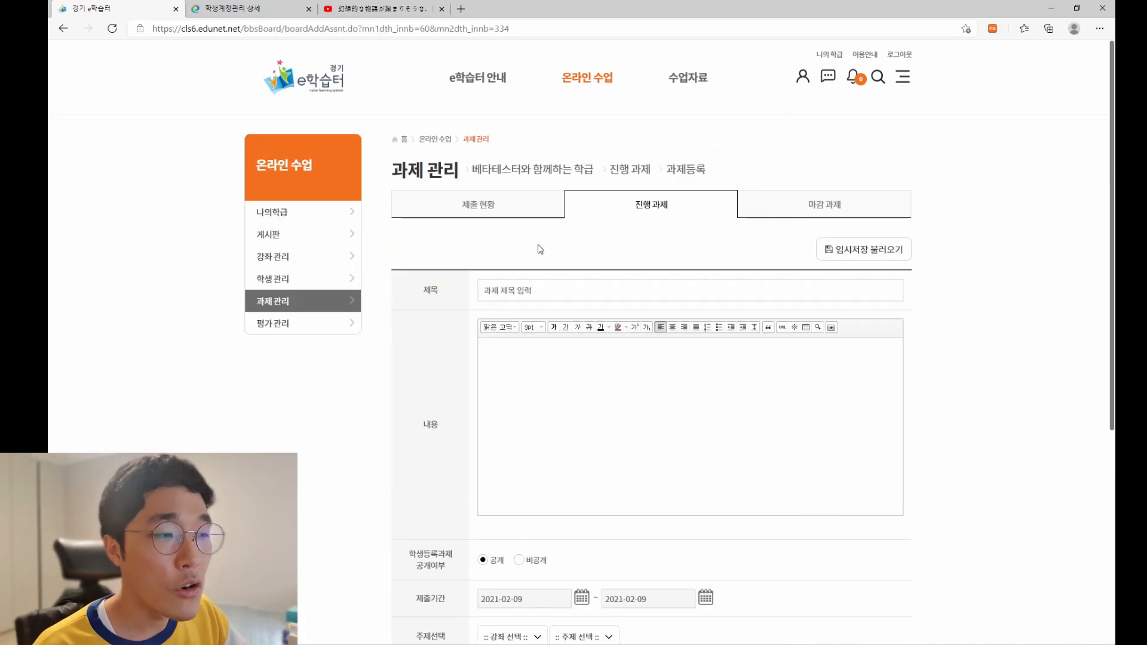
left_click(355, 292)
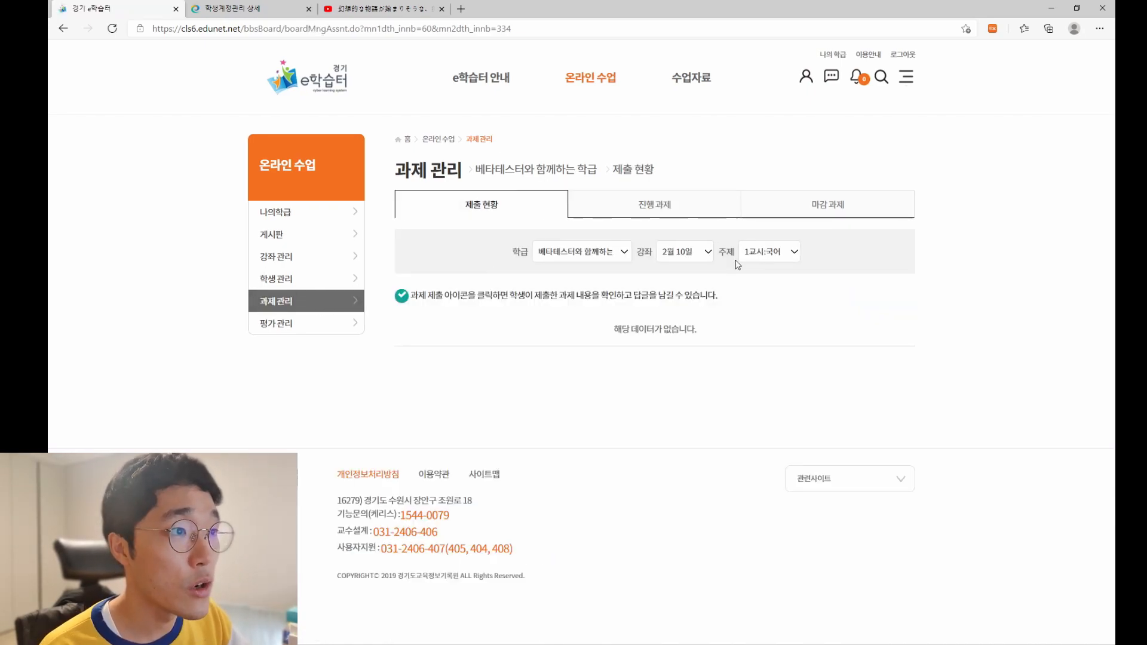
left_click(639, 210)
scroll(526, 382, "down", 8)
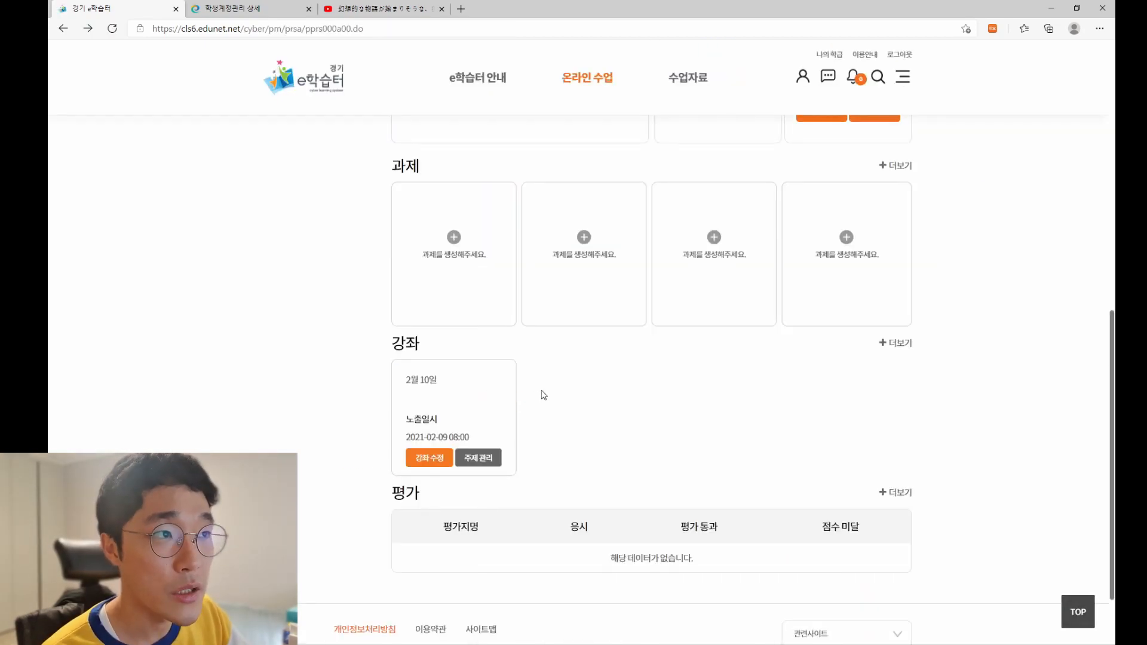
scroll(441, 283, "up", 2)
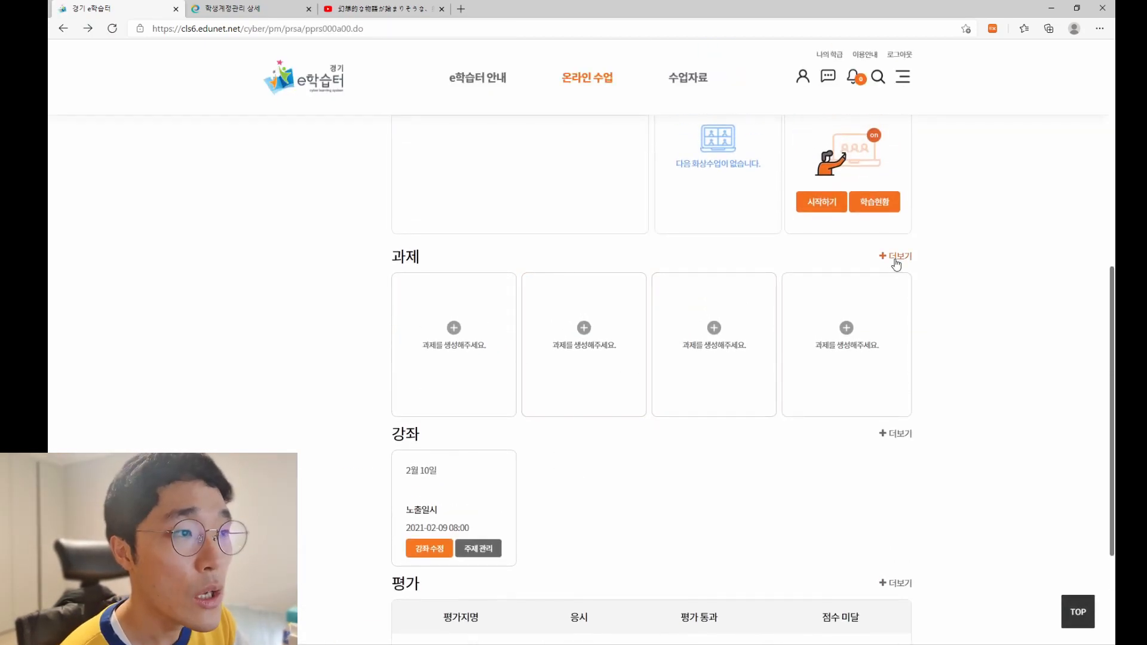
Step: Start a new assignment titled 아무과제 with student submissions kept public
left_click(432, 354)
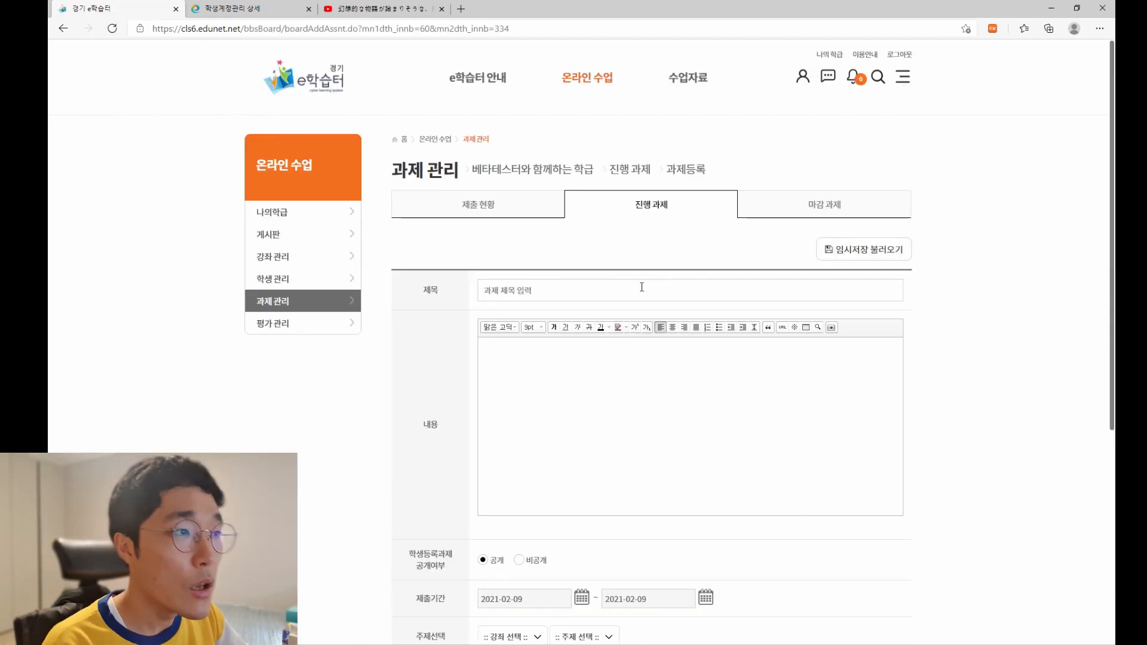
left_click(594, 298)
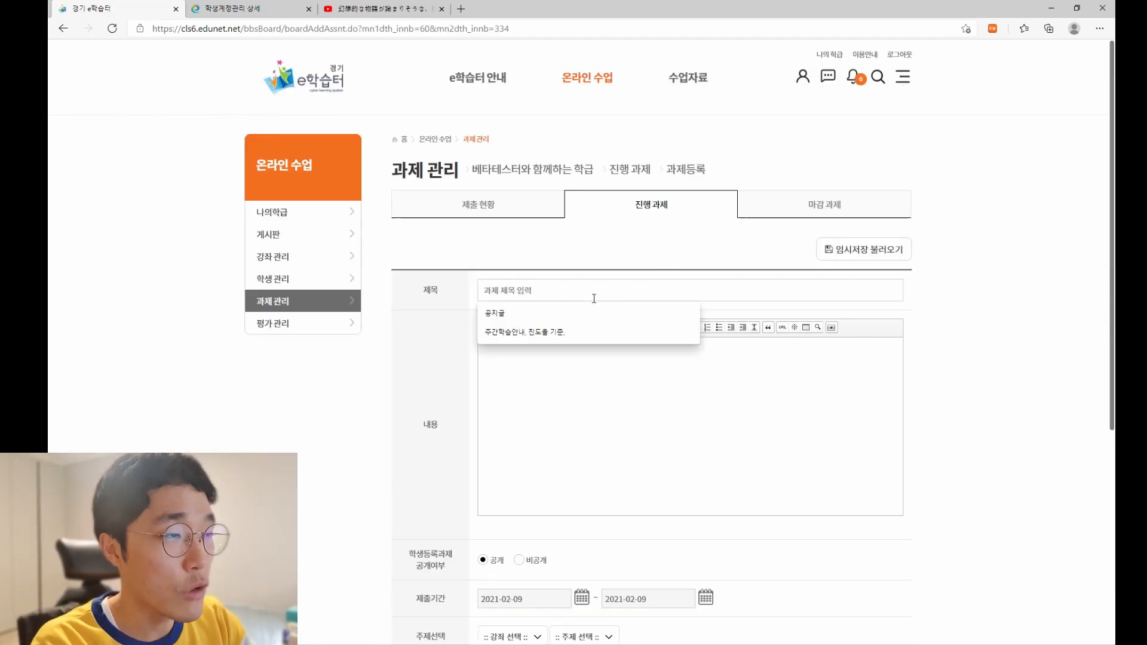
type("d")
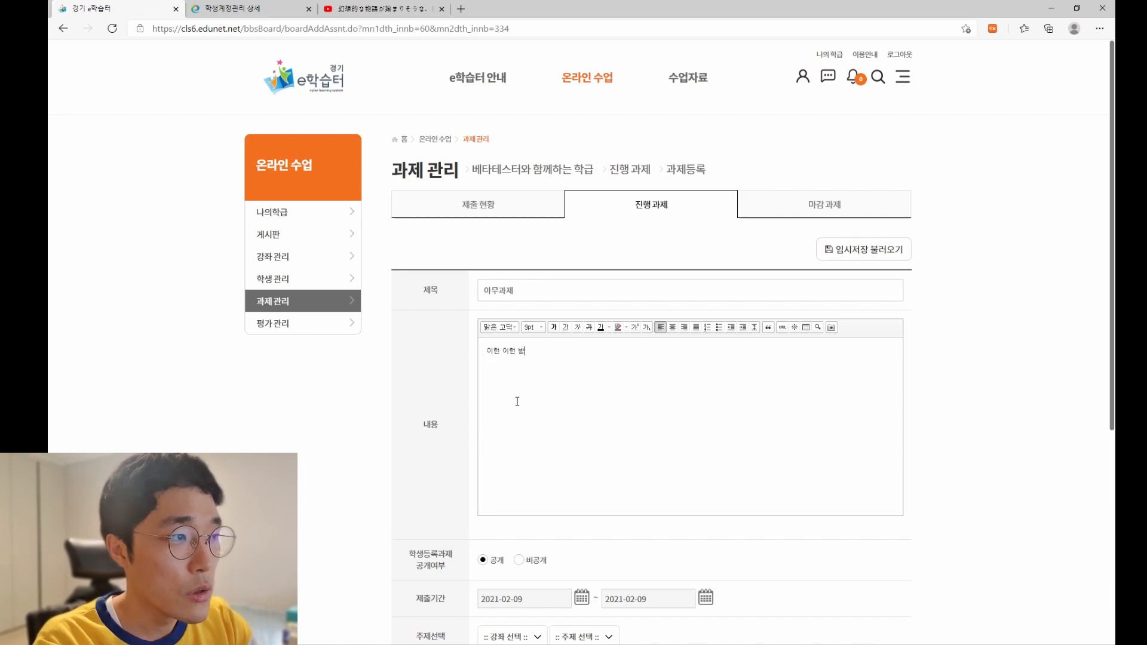
type("로 그")
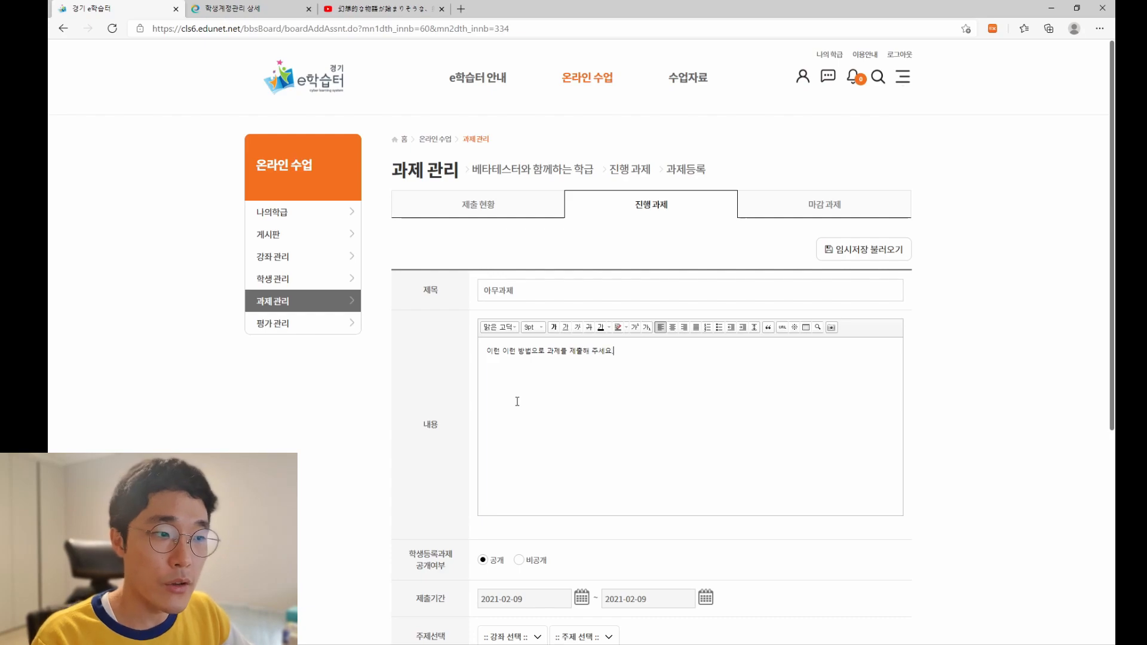
scroll(518, 402, "down", 3)
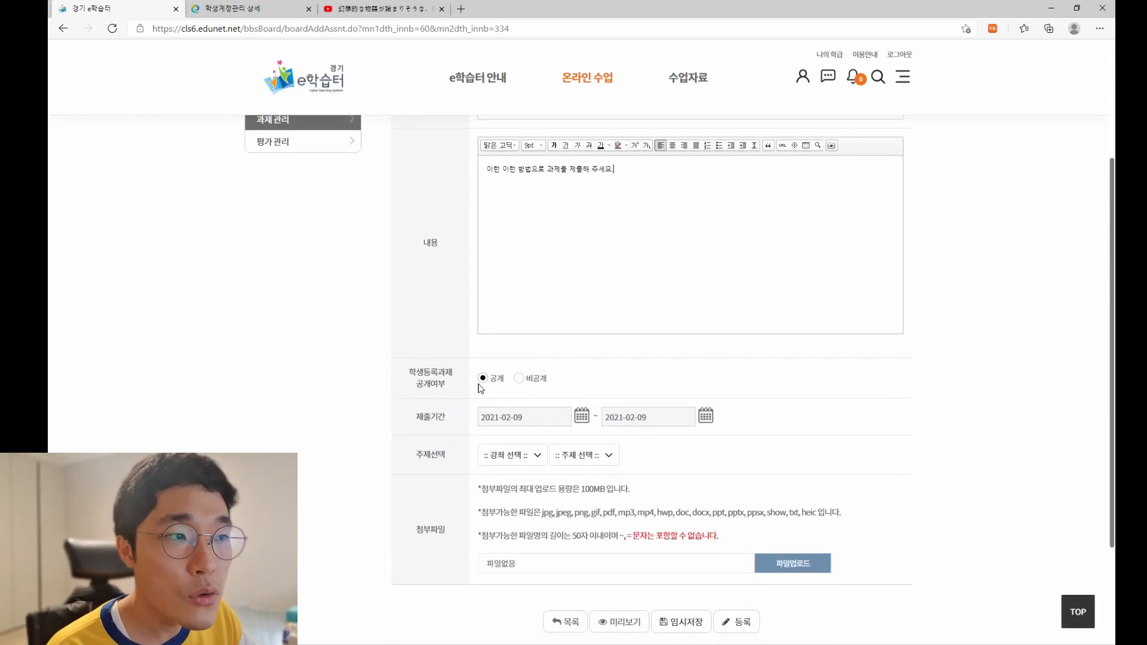
left_click_drag(452, 387, 411, 372)
left_click(413, 377)
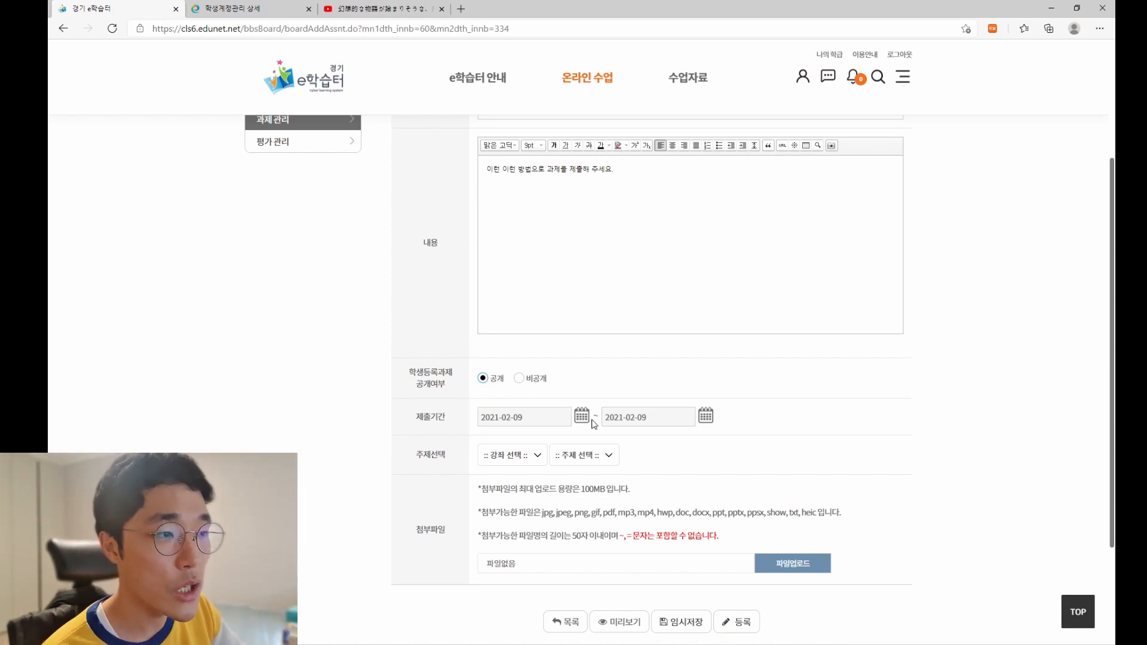
Step: Link the assignment to the 2월 10일 lecture and 1교시:국어 topic, then register it
left_click(520, 454)
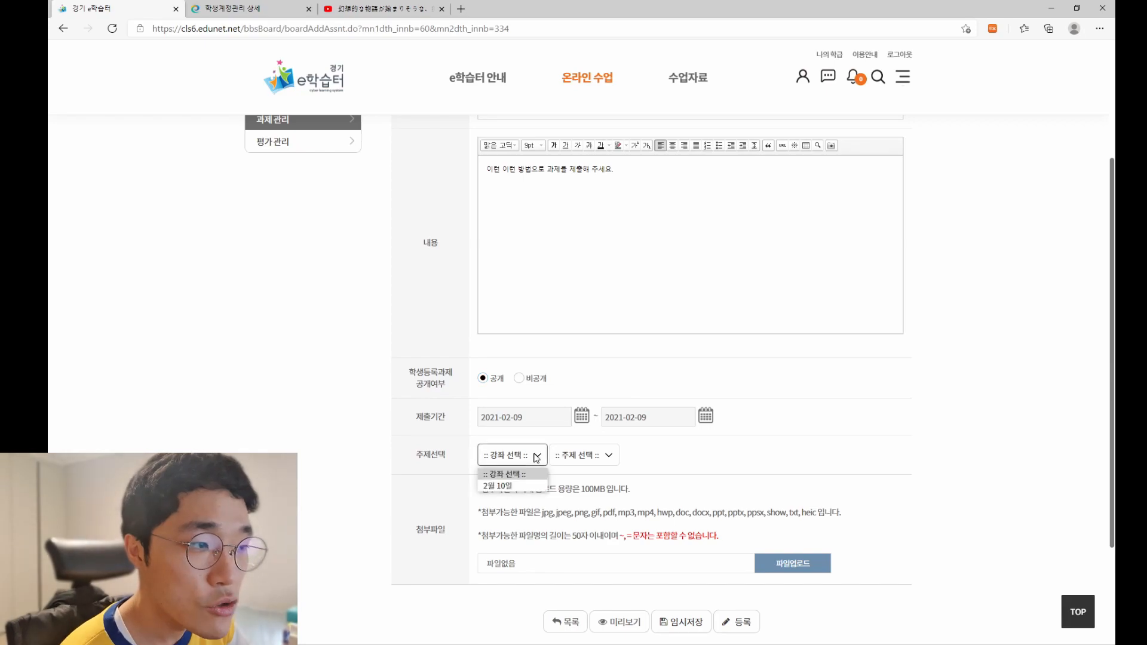
left_click(502, 484)
left_click(583, 455)
left_click(572, 485)
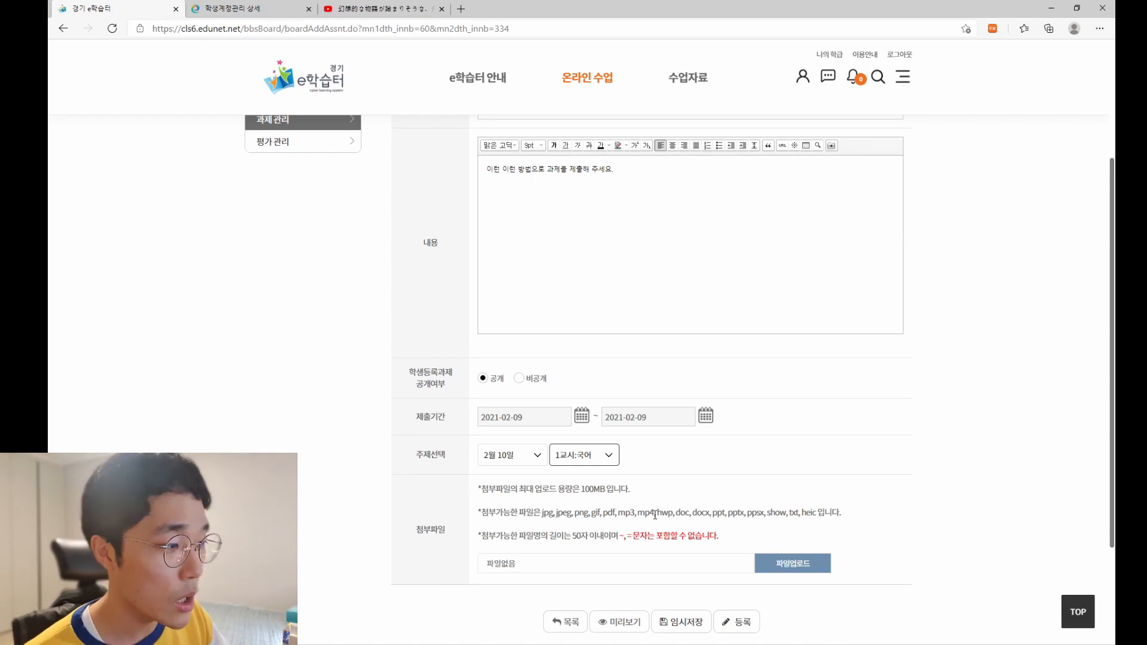
left_click(740, 622)
left_click(642, 377)
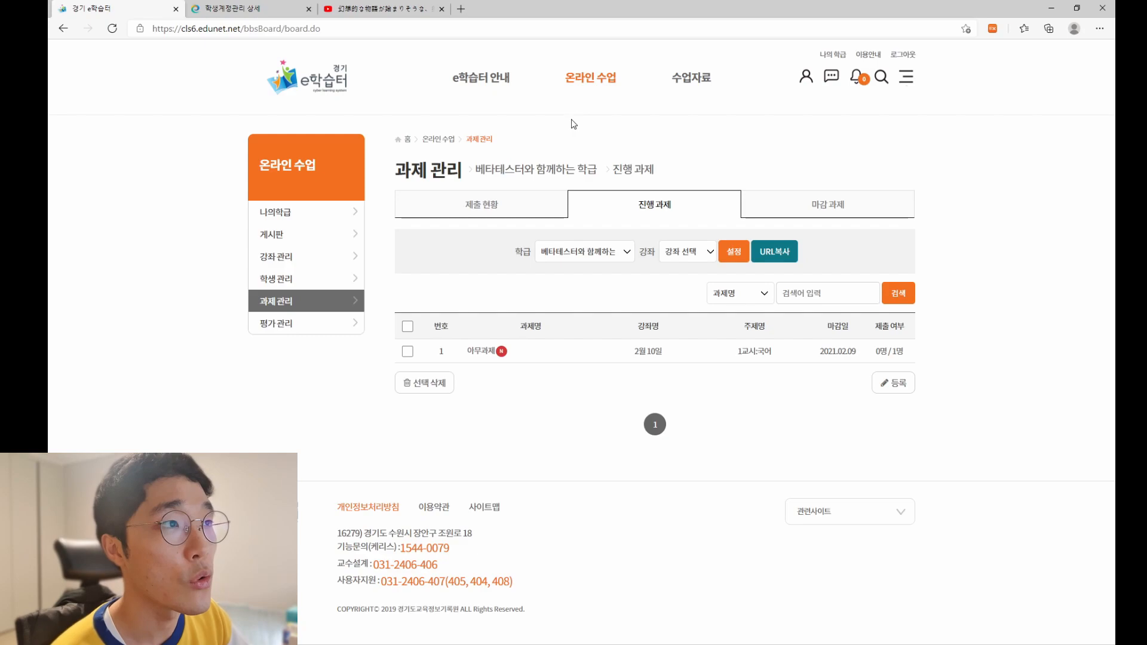
Step: Open 아무과제 and post the comment '여기에 과제를 제출하면 됩니다.'
left_click(439, 139)
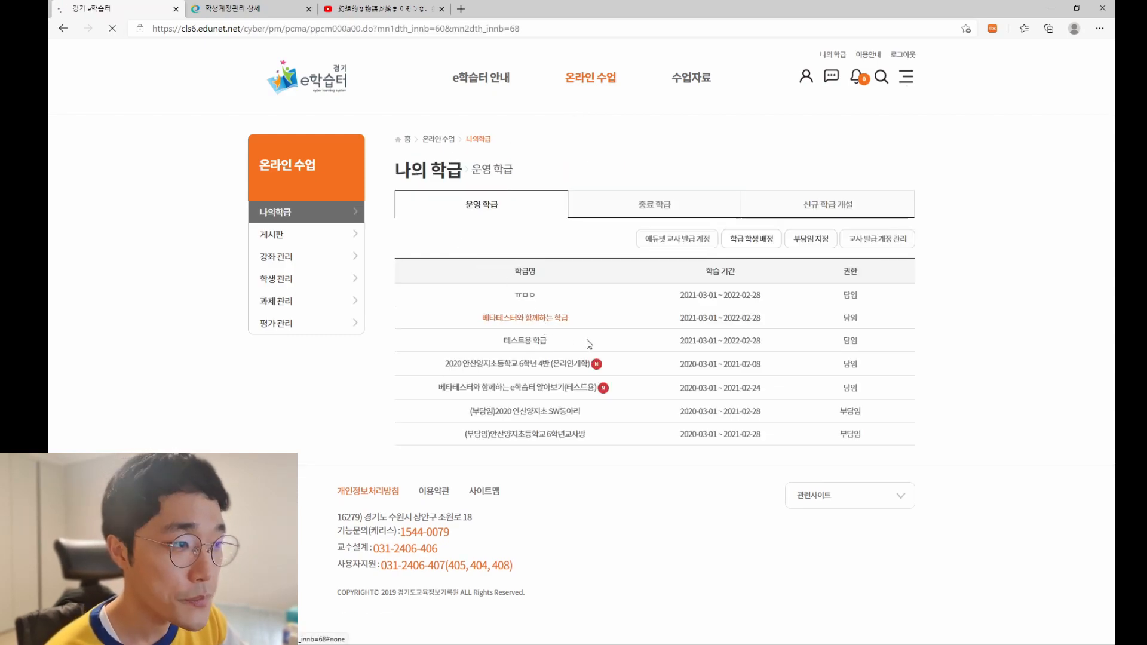
scroll(646, 405, "down", 8)
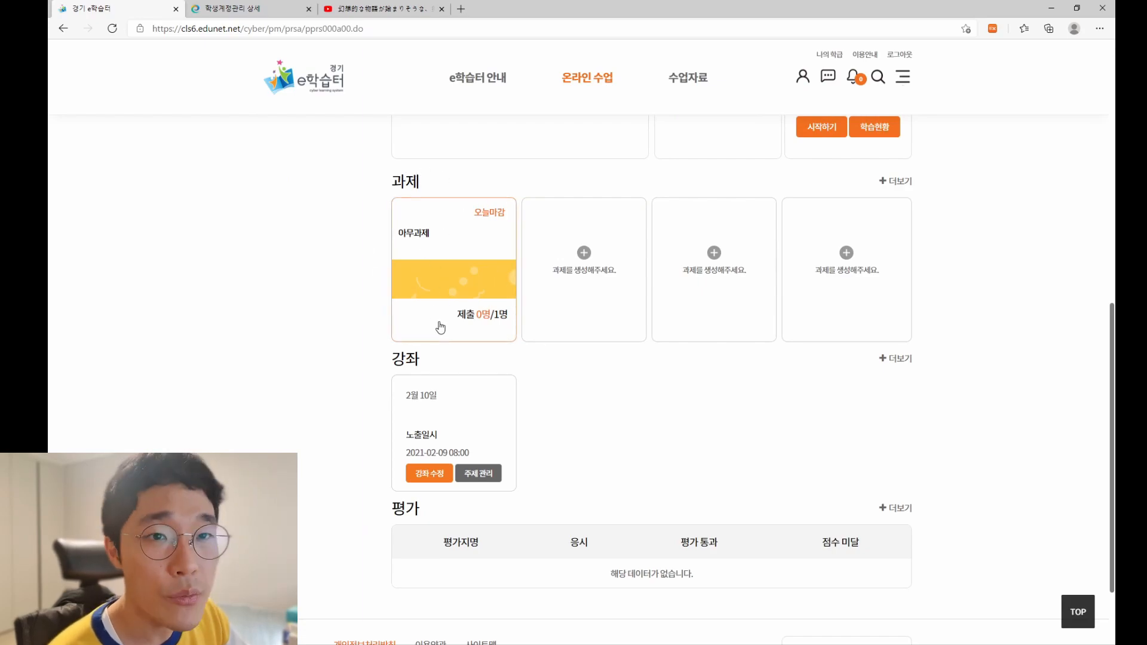
scroll(597, 368, "up", 2)
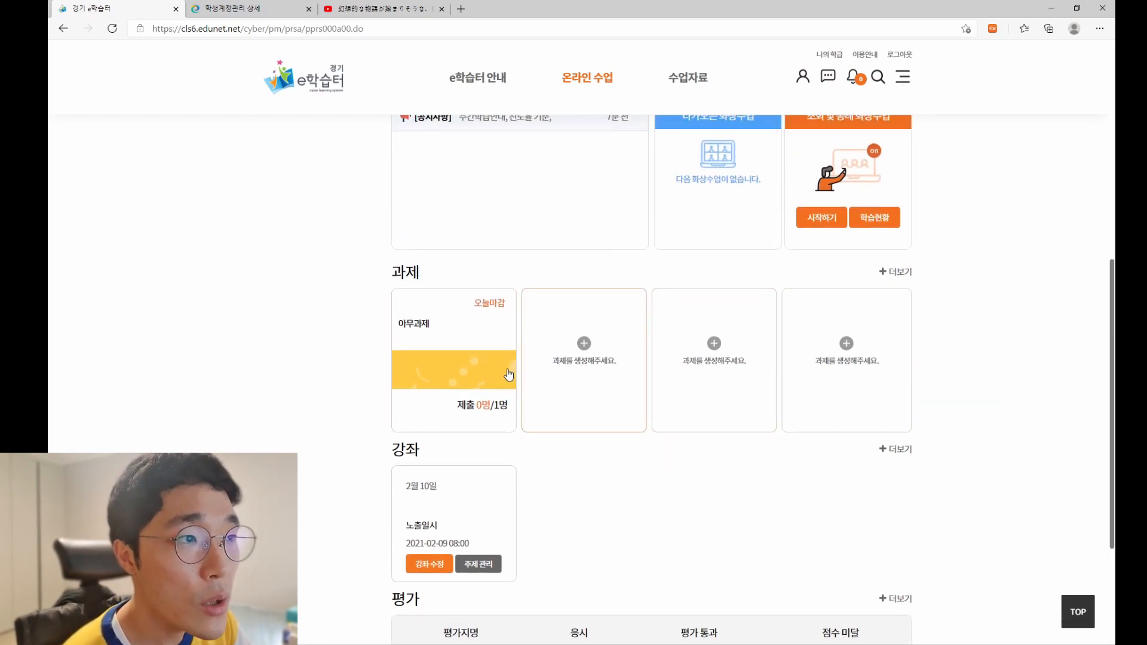
left_click(468, 409)
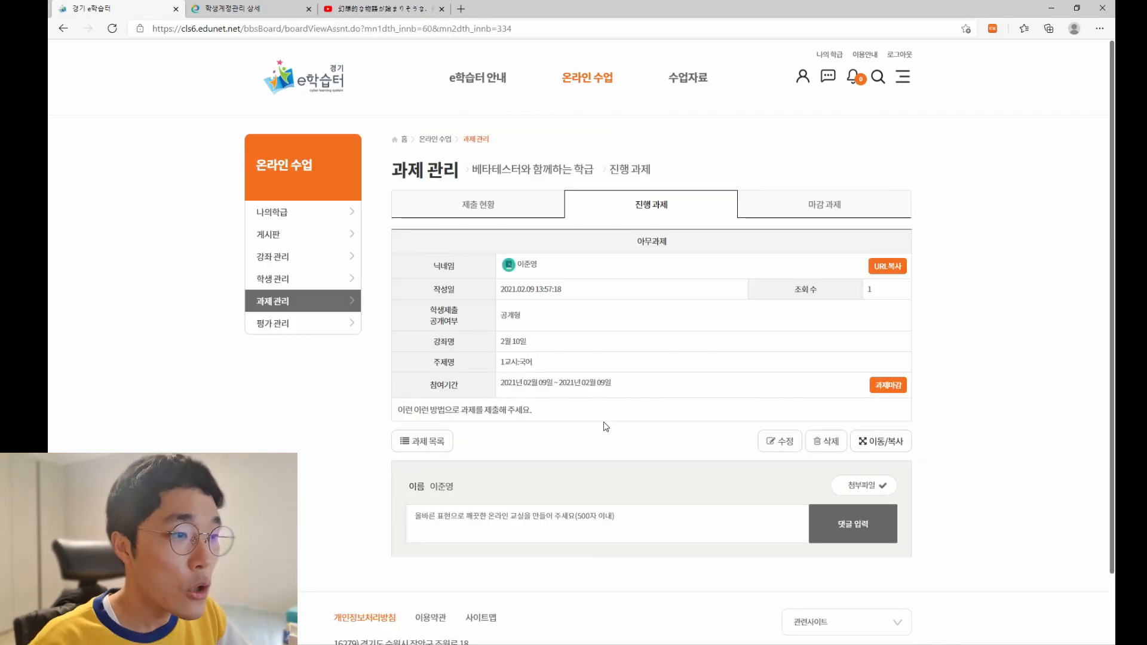
left_click(573, 518)
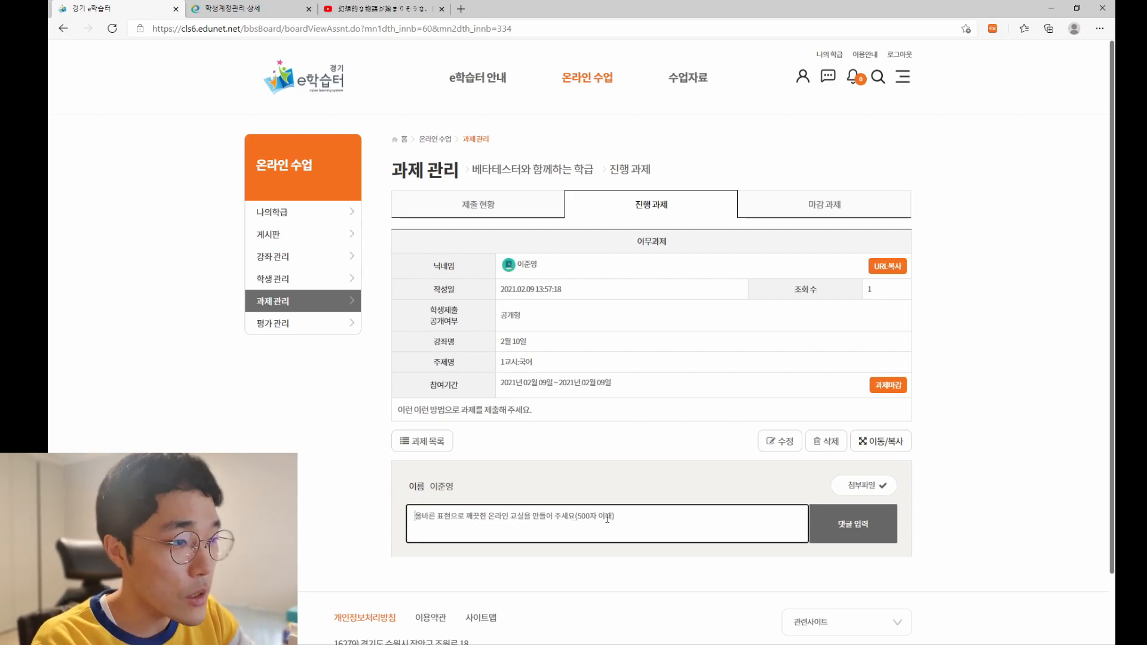
type("헤")
type("기에 과제를")
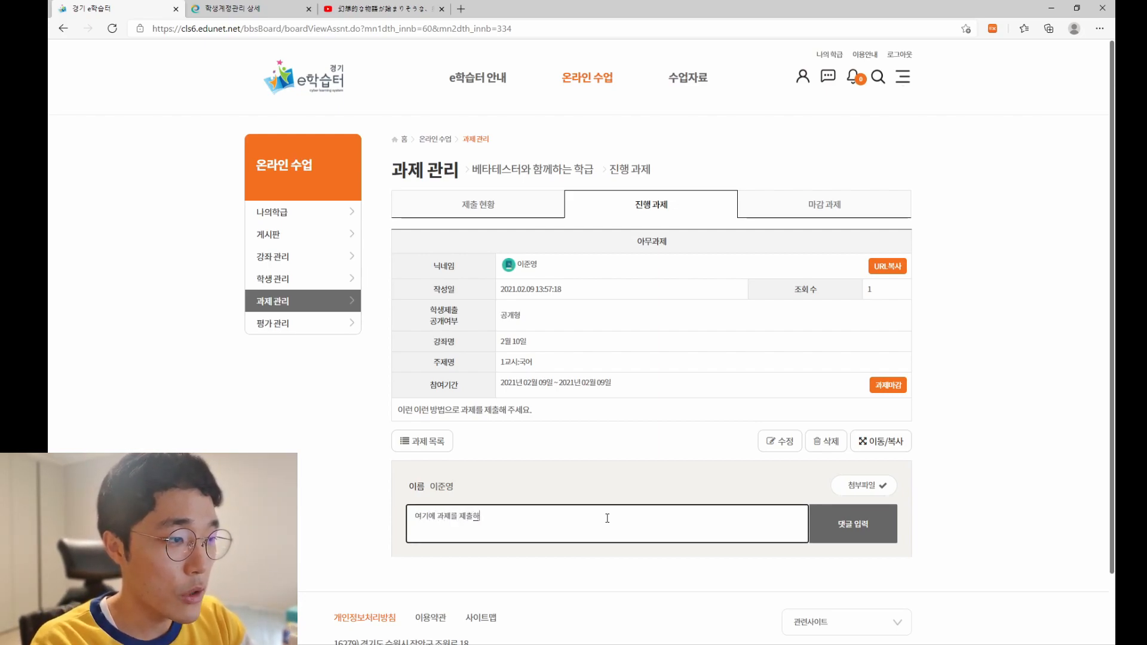
type(" 제출하면 됩니다.")
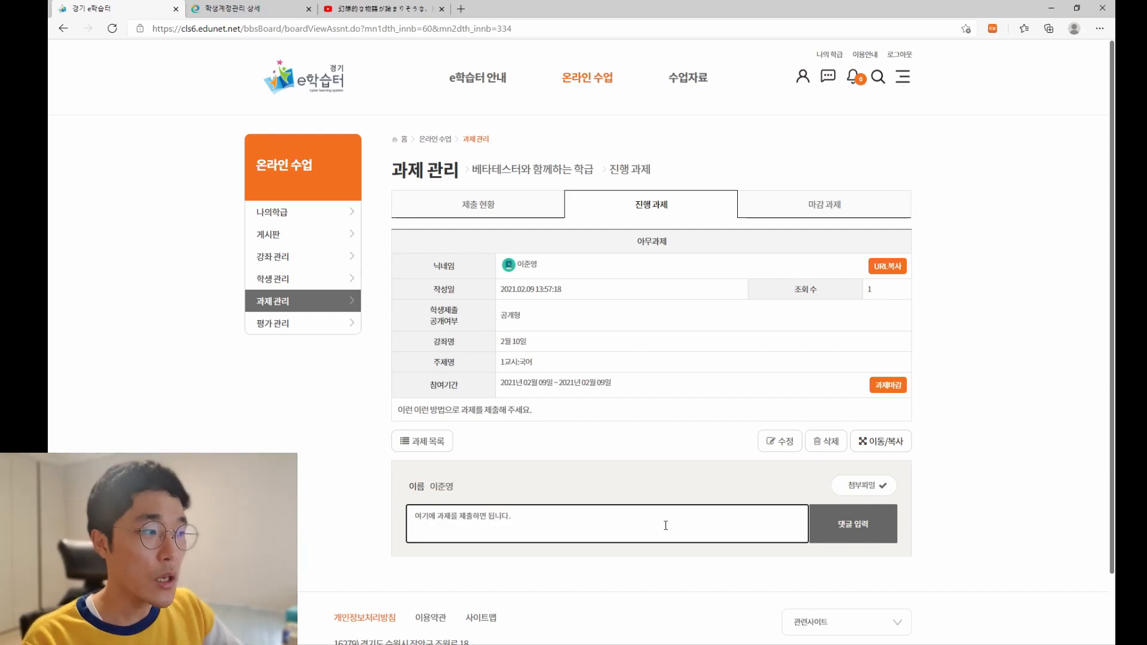
left_click(862, 538)
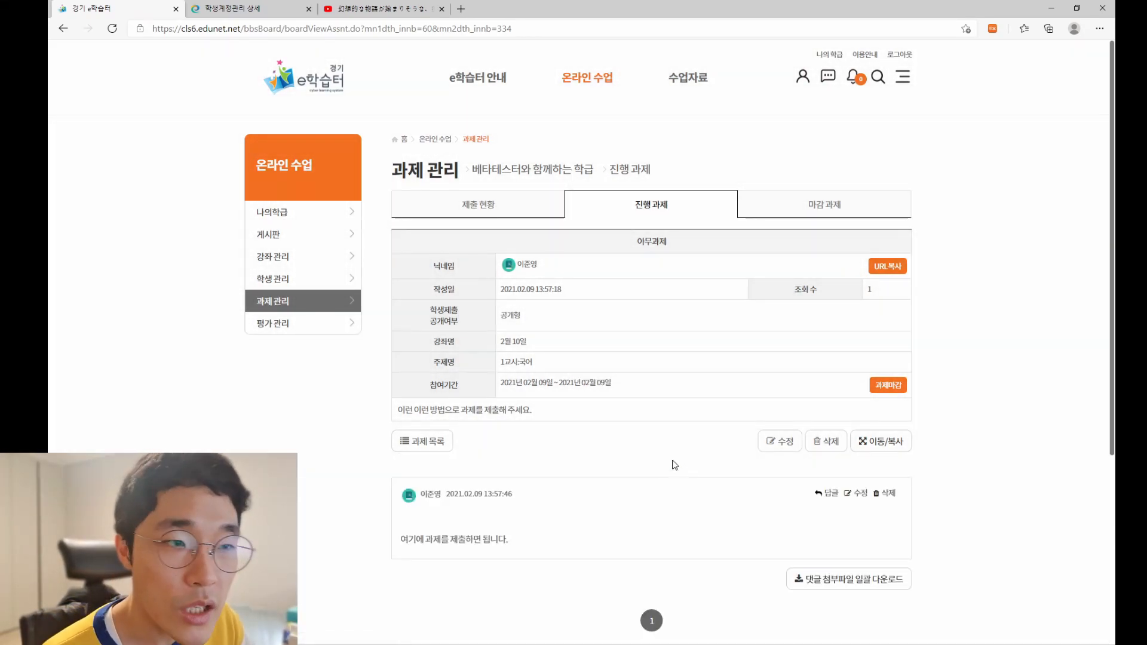
Step: Check the students' submission status, then reopen 아무과제
scroll(640, 491, "down", 3)
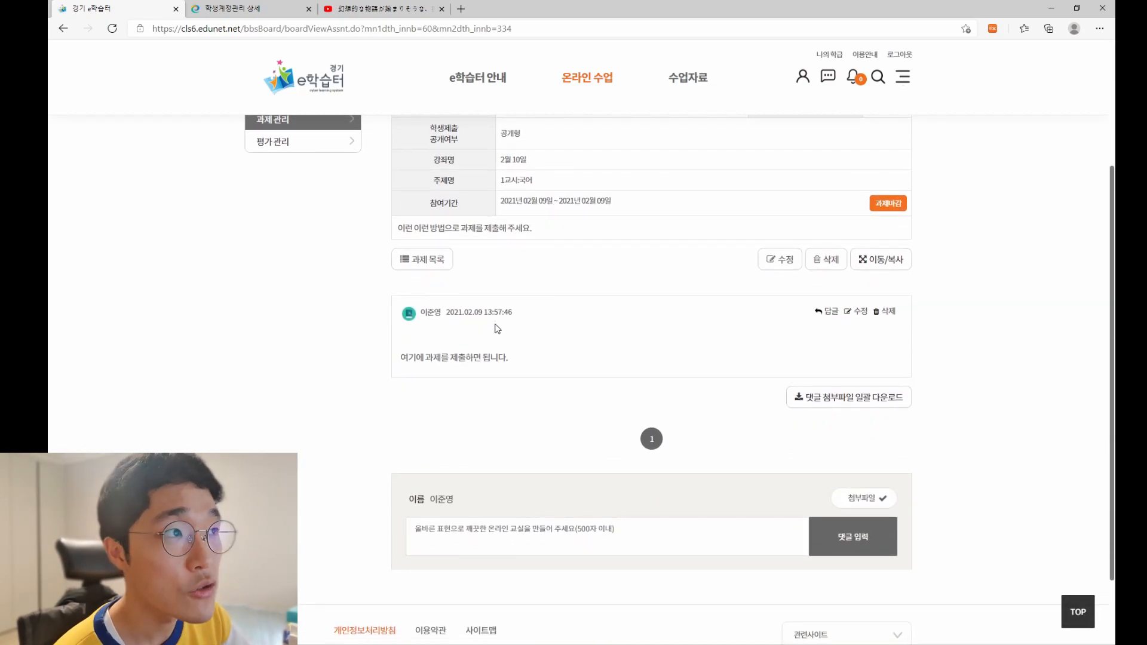
scroll(495, 328, "up", 3)
left_click(478, 205)
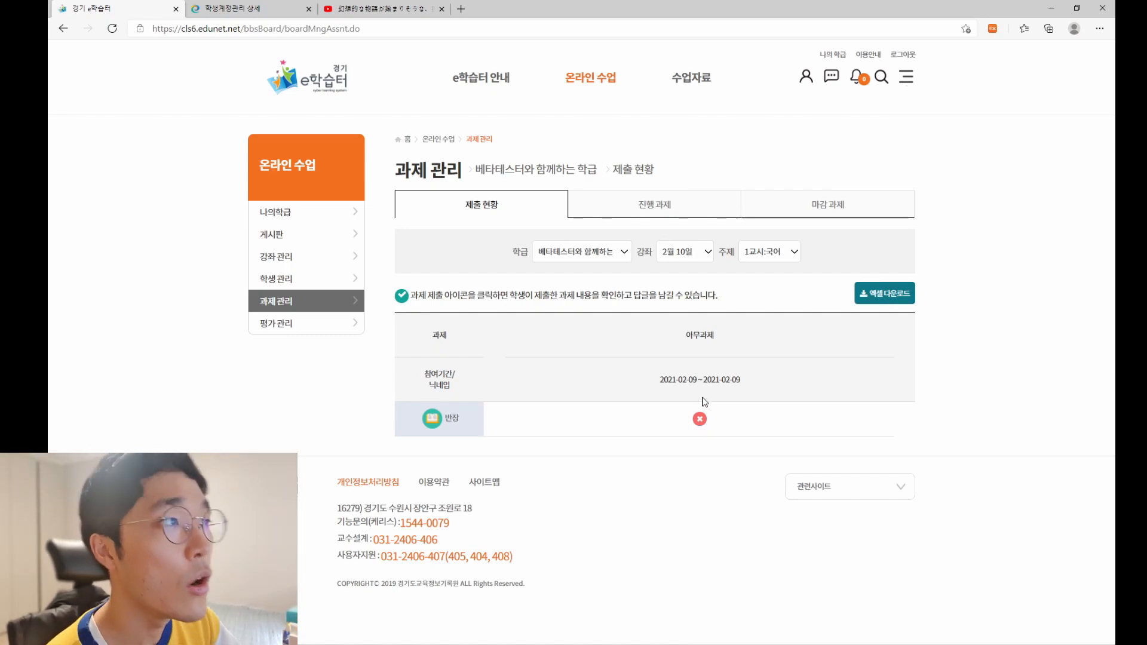
left_click(629, 220)
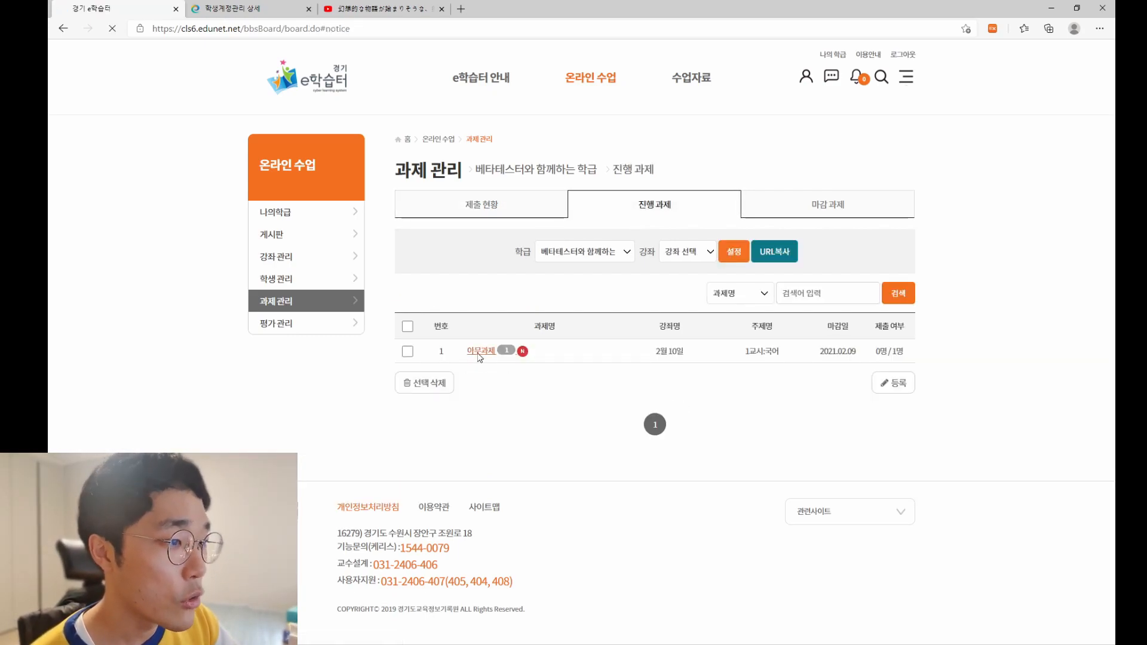
left_click(479, 352)
scroll(617, 539, "down", 3)
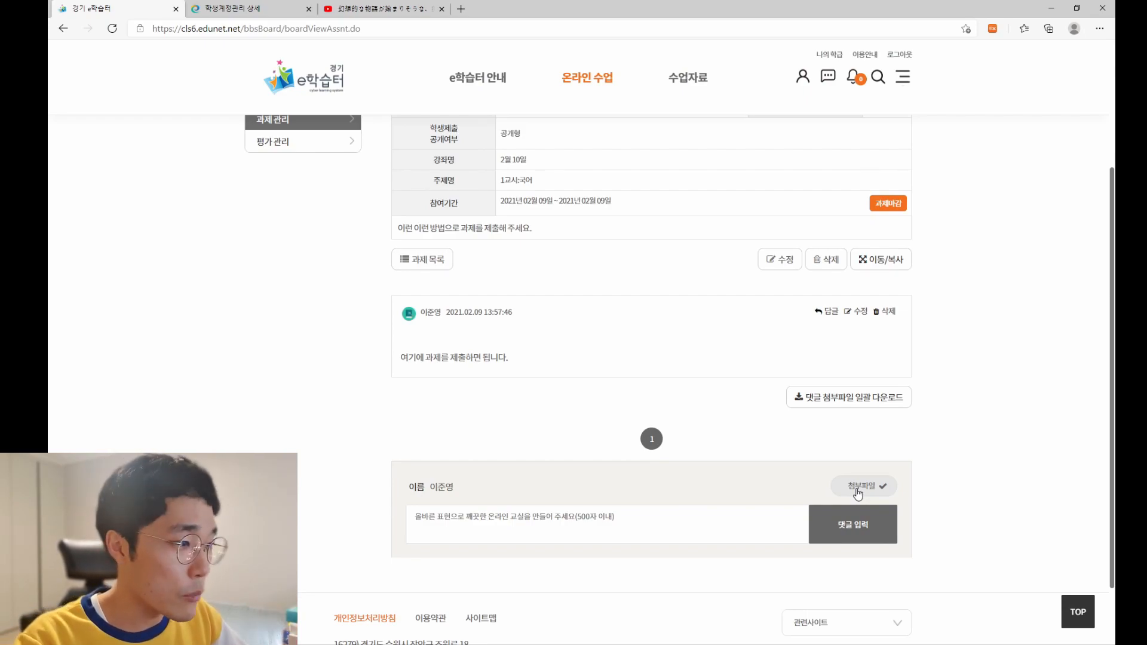
Step: Draft and discard a second comment, close the YouTube tab, and switch to the student's window
left_click(741, 529)
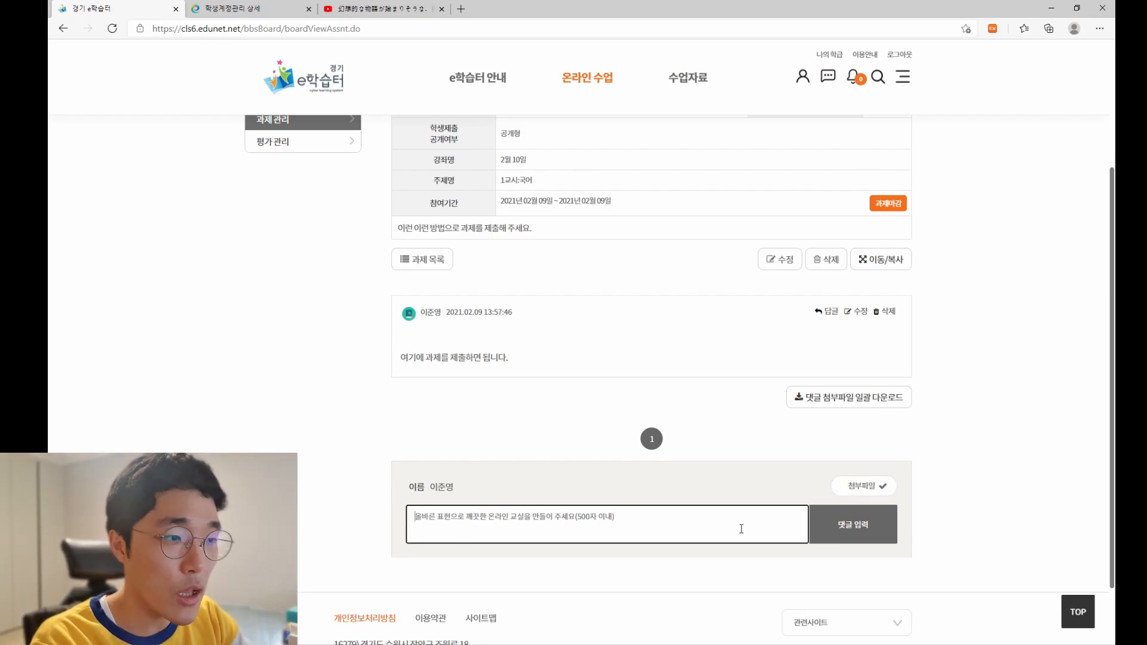
type("나열나ㅣ ㅓ렐")
key("ctrl+a")
key("BackSpace")
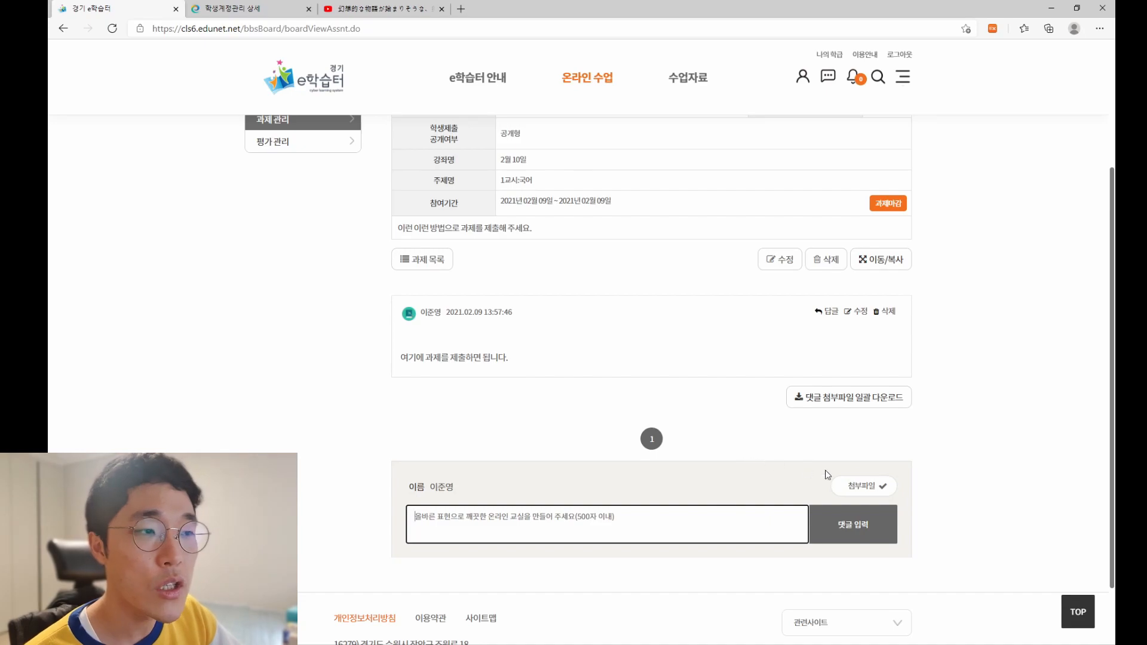
left_click(862, 485)
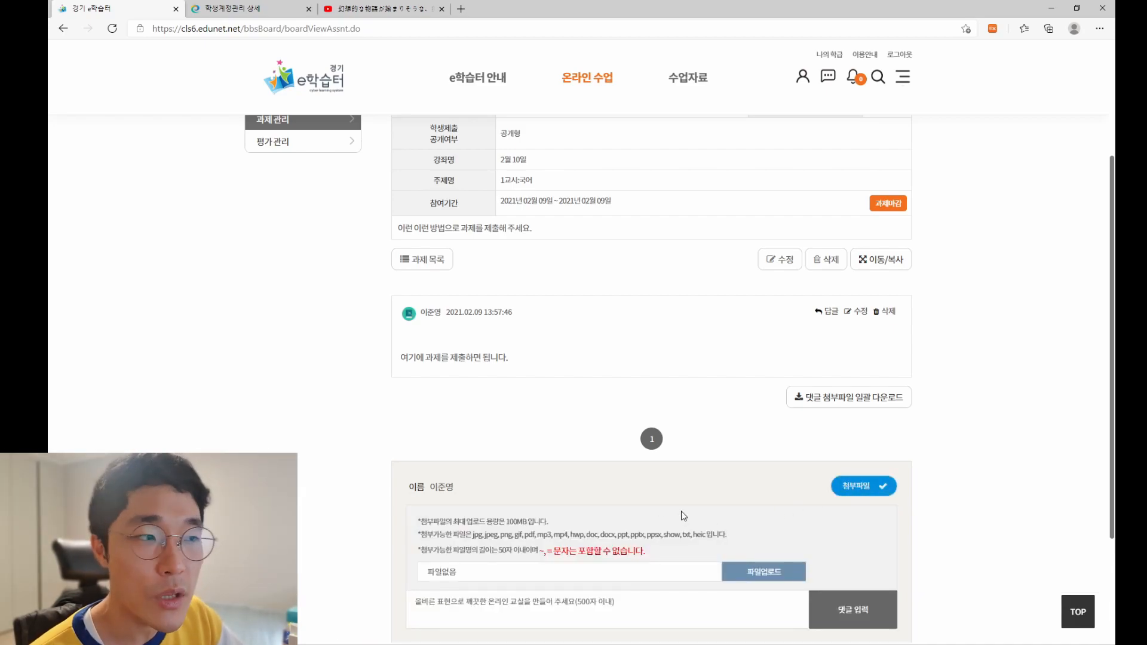
scroll(683, 516, "down", 2)
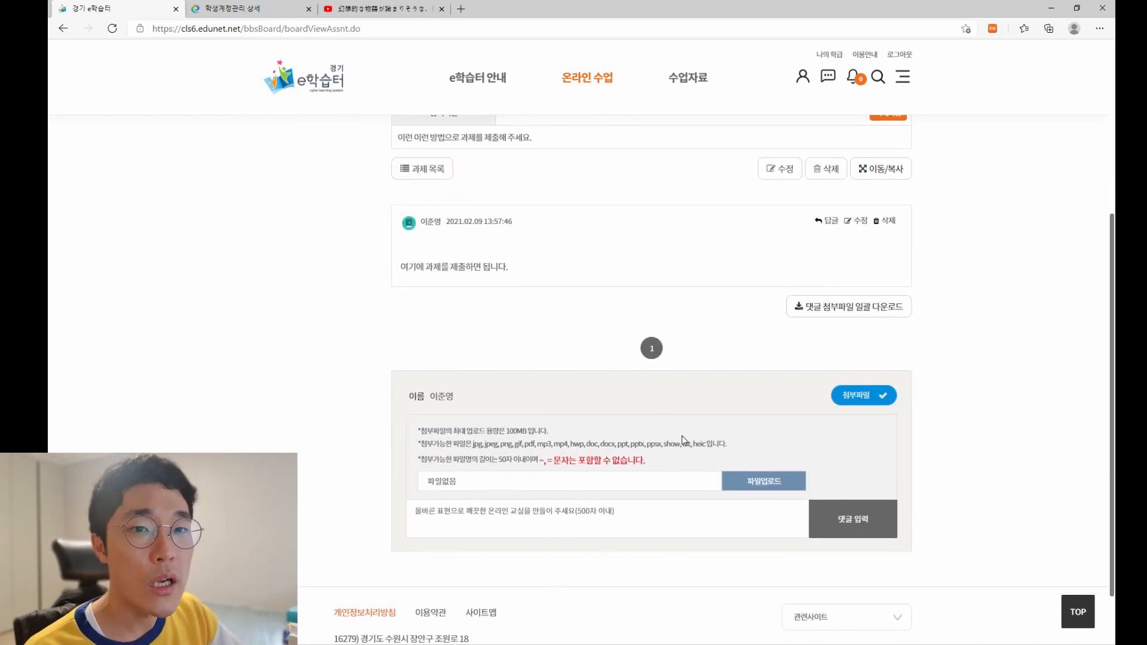
key("alt+Left")
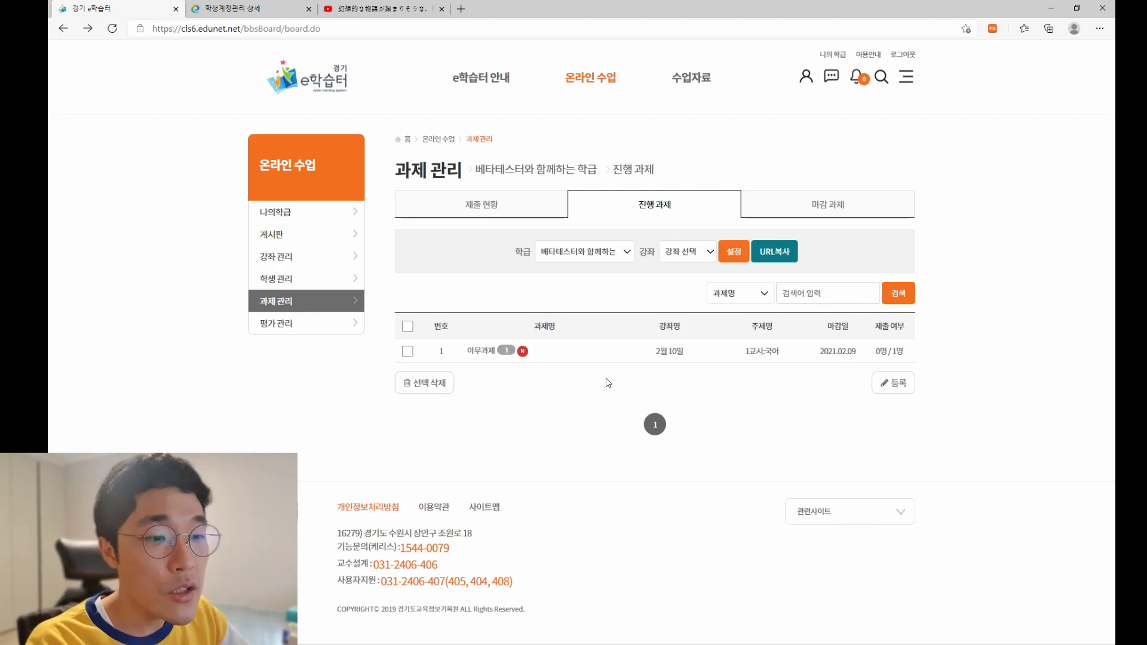
left_click(443, 9)
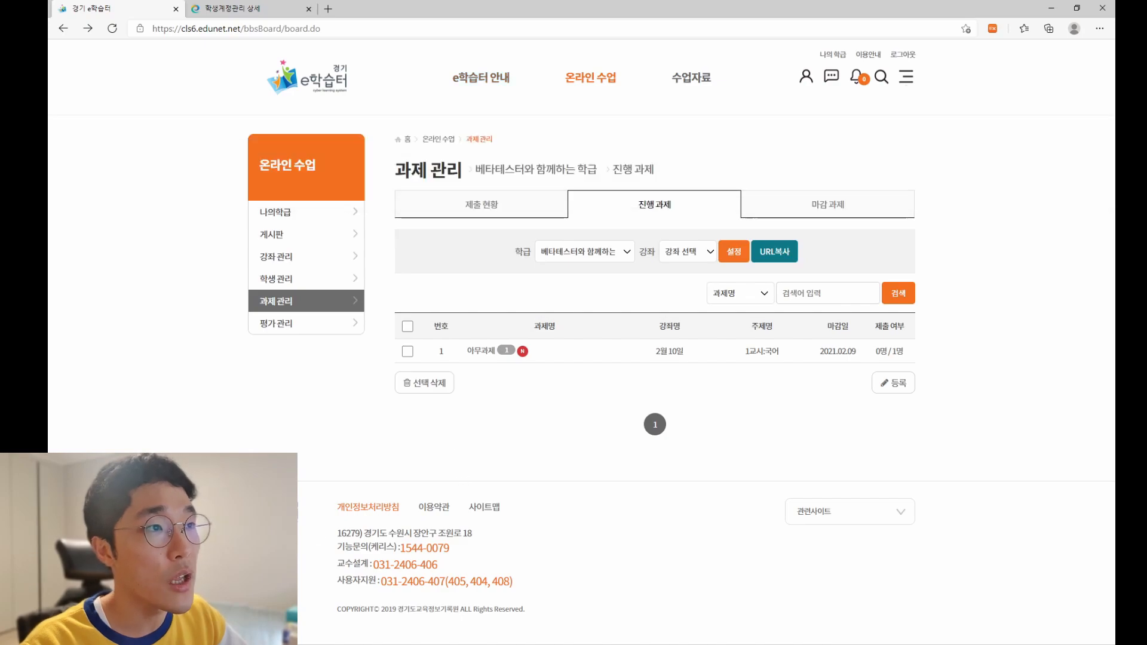
key("alt+Tab")
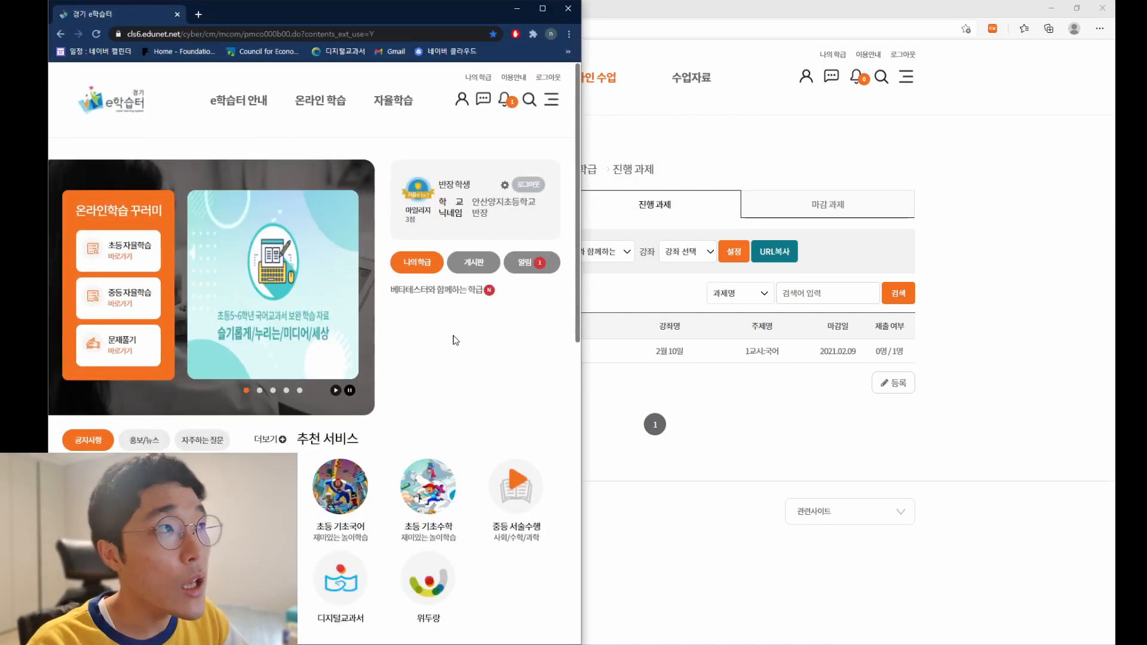
Step: Try entering the class as the student, then open 베타테스터와 함께하는 학급's edit form as teacher
left_click_drag(766, 7, 1144, 98)
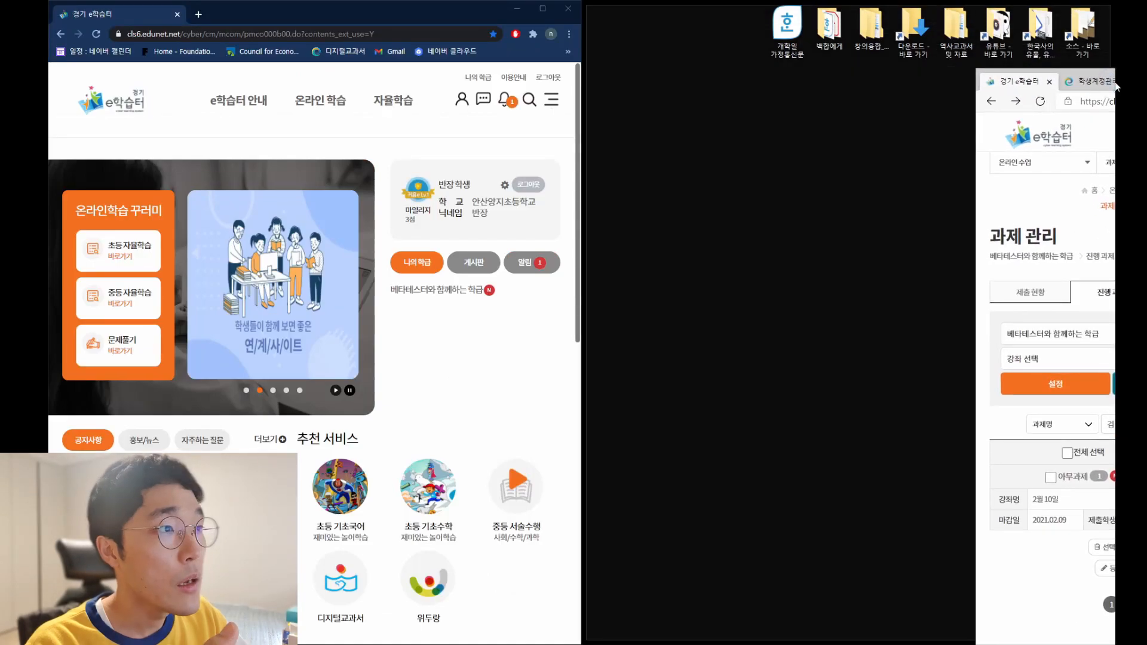
left_click(467, 296)
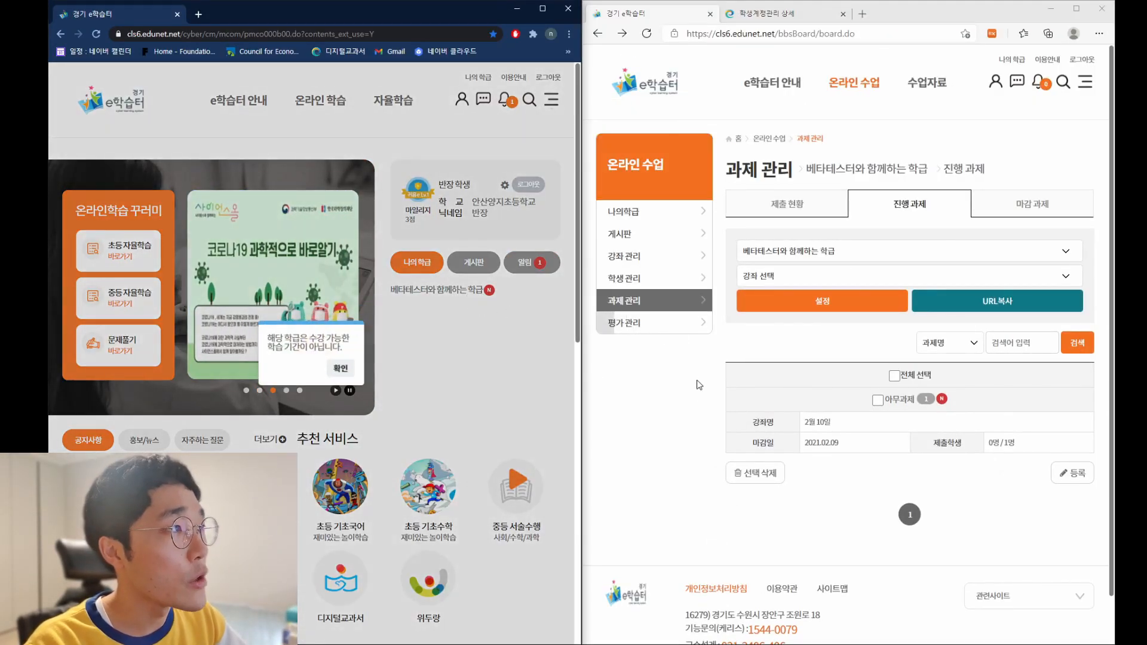
left_click(748, 204)
left_click(769, 140)
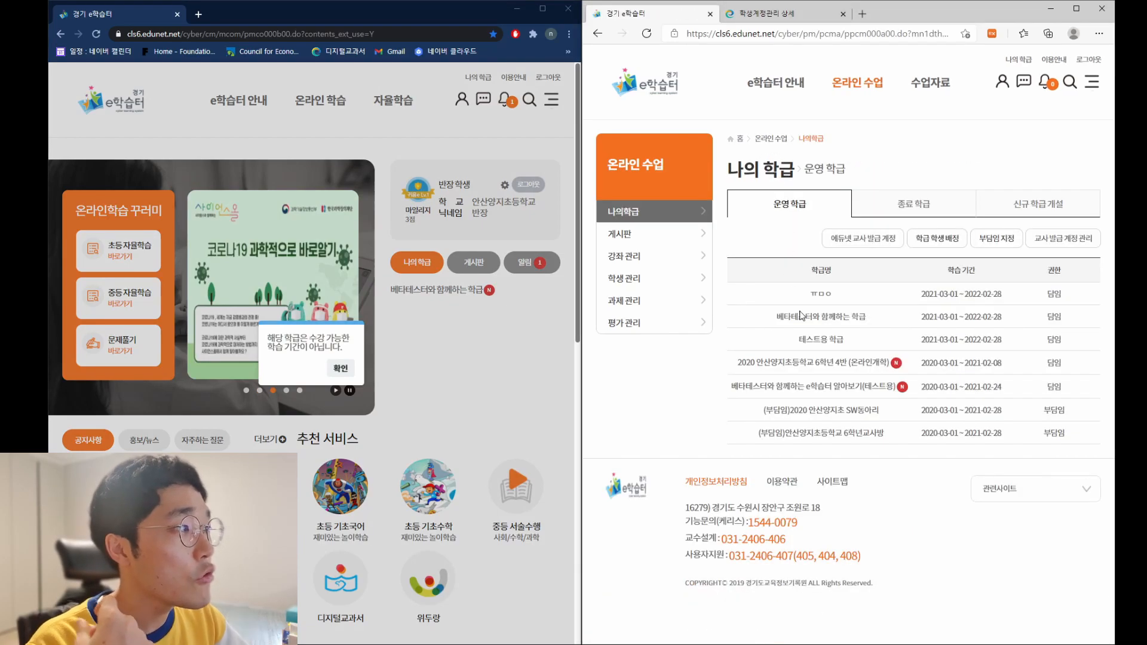
left_click(825, 323)
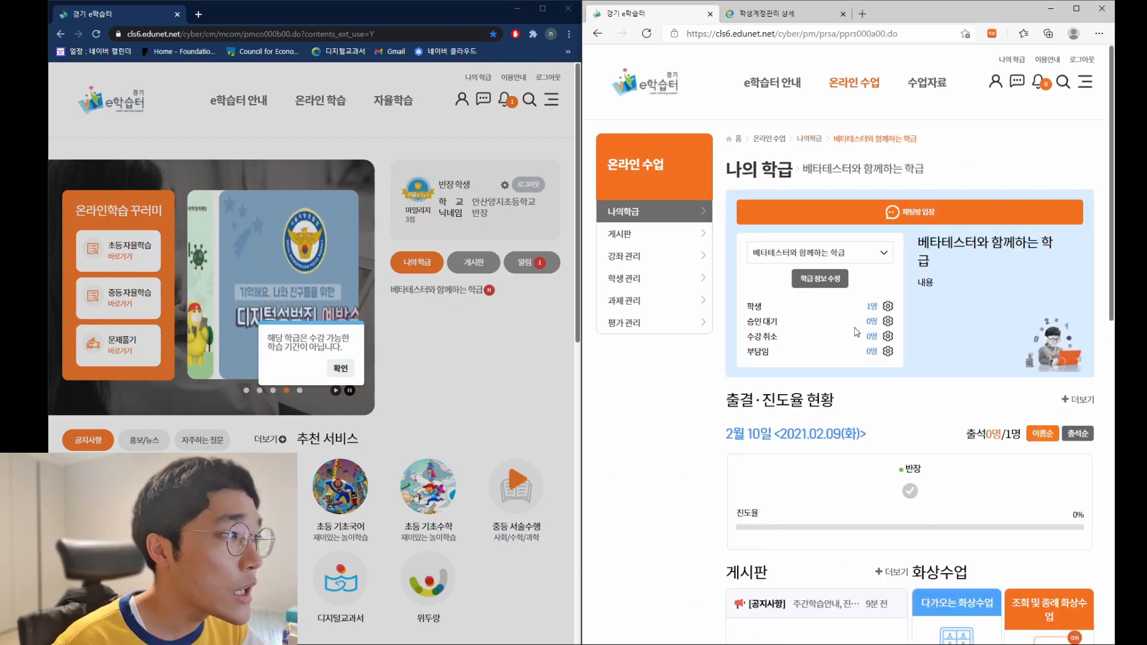
left_click(835, 280)
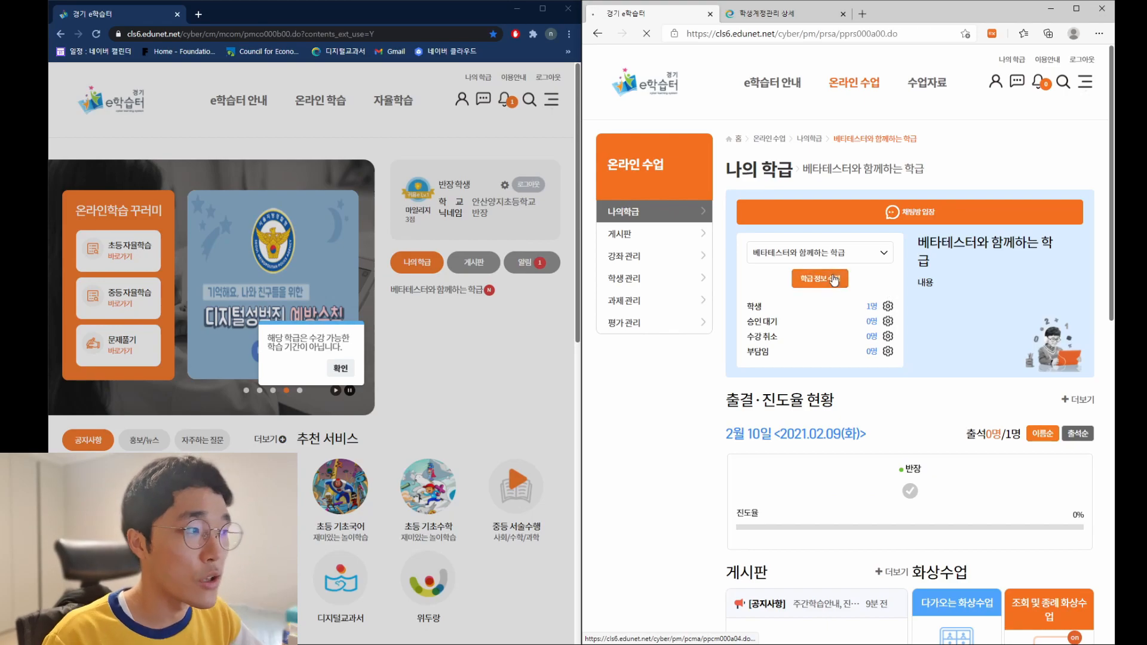
scroll(835, 282, "down", 3)
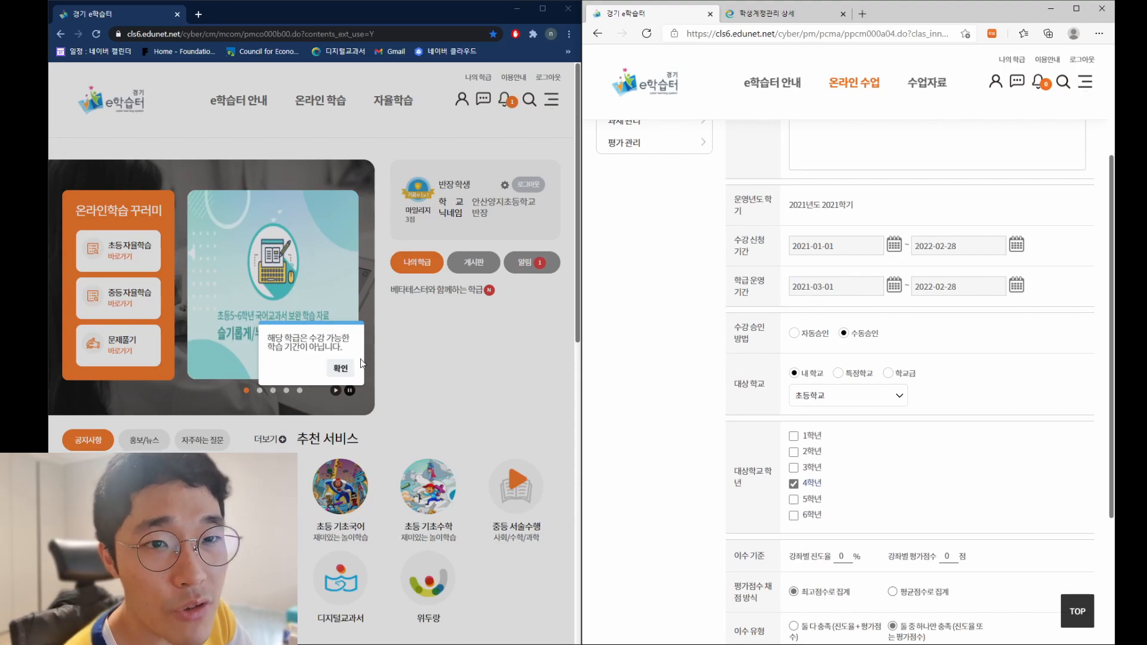
Step: Set the operation period start to 2021-02-09, save with 수정, and dismiss the warning
left_click(895, 286)
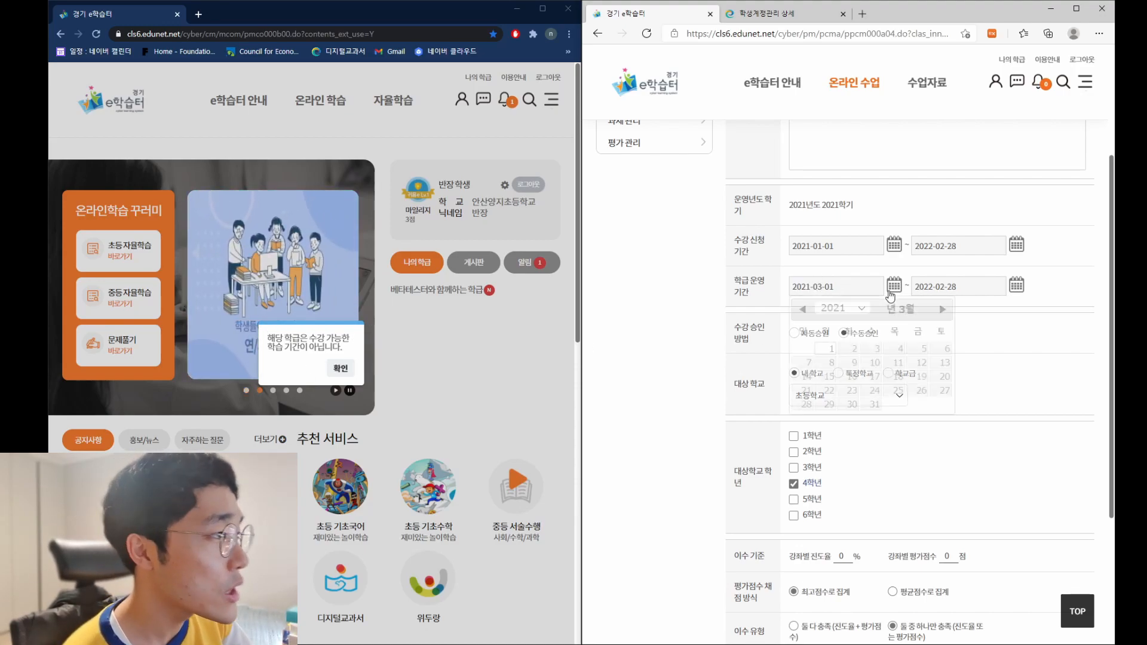
left_click(803, 308)
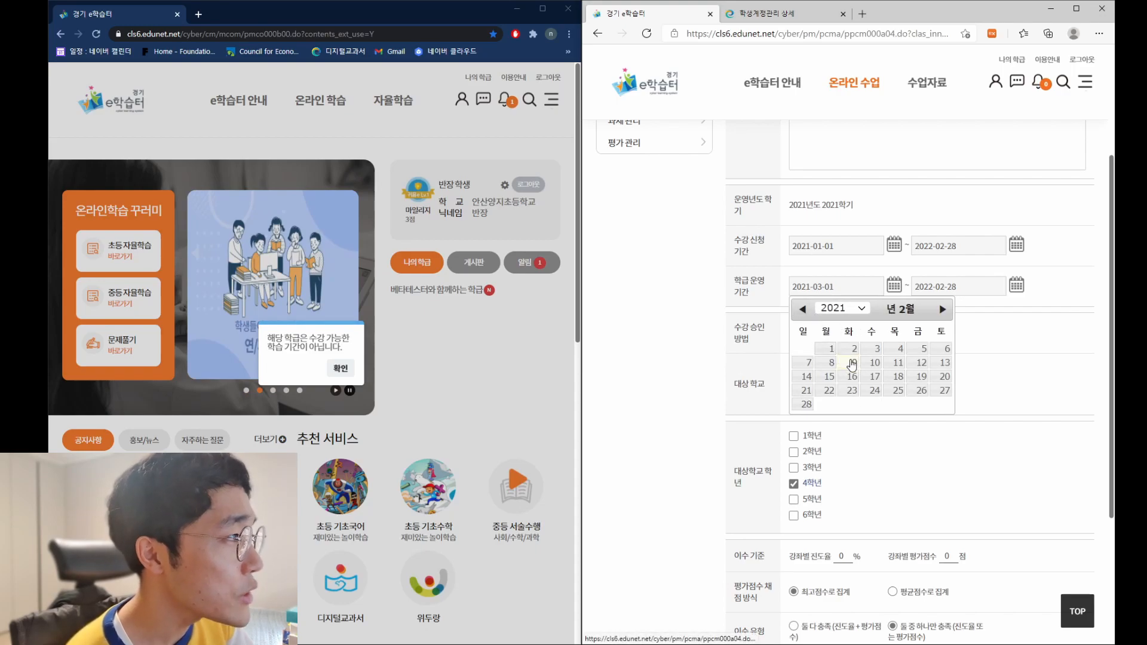
left_click(853, 362)
scroll(884, 378, "down", 3)
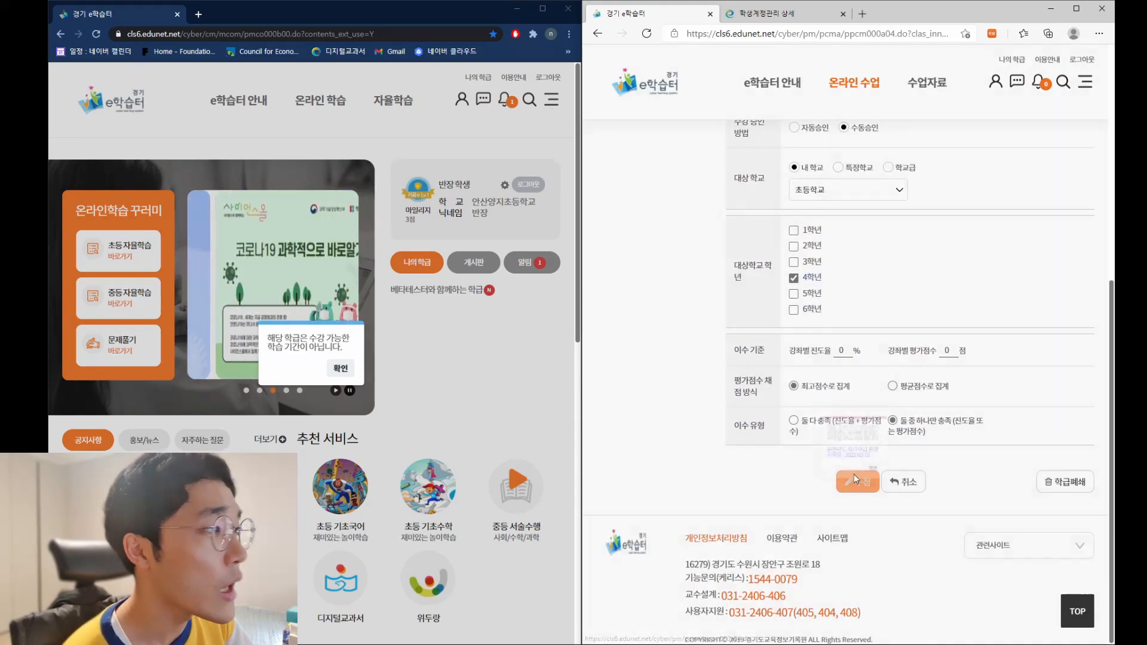
left_click(857, 481)
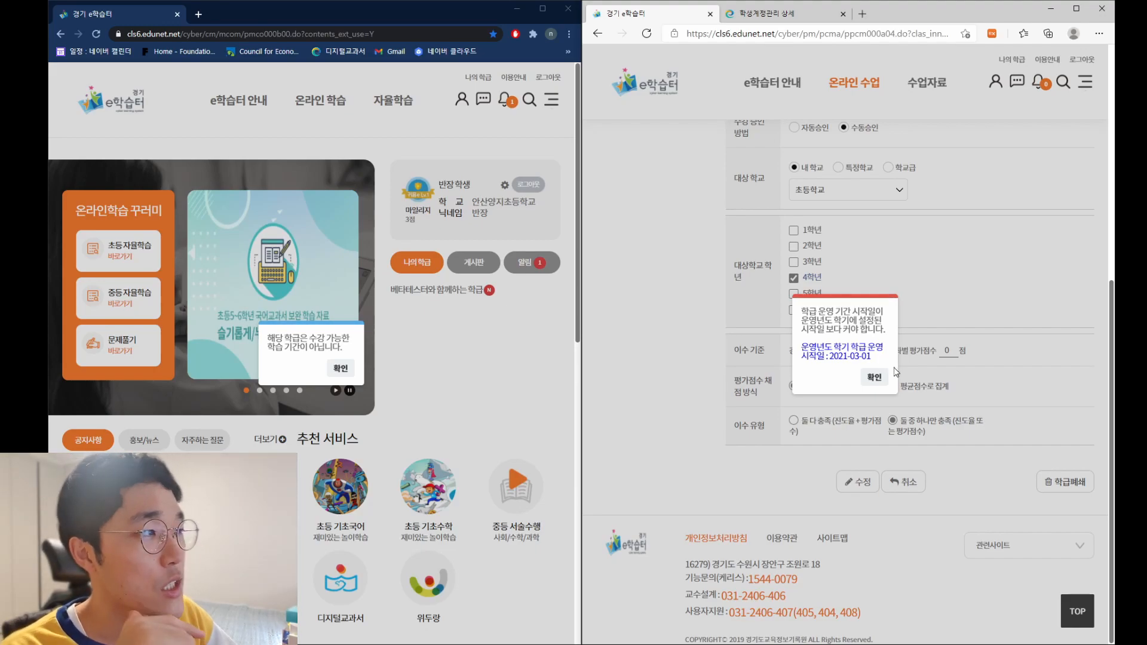
left_click(875, 377)
scroll(884, 406, "up", 5)
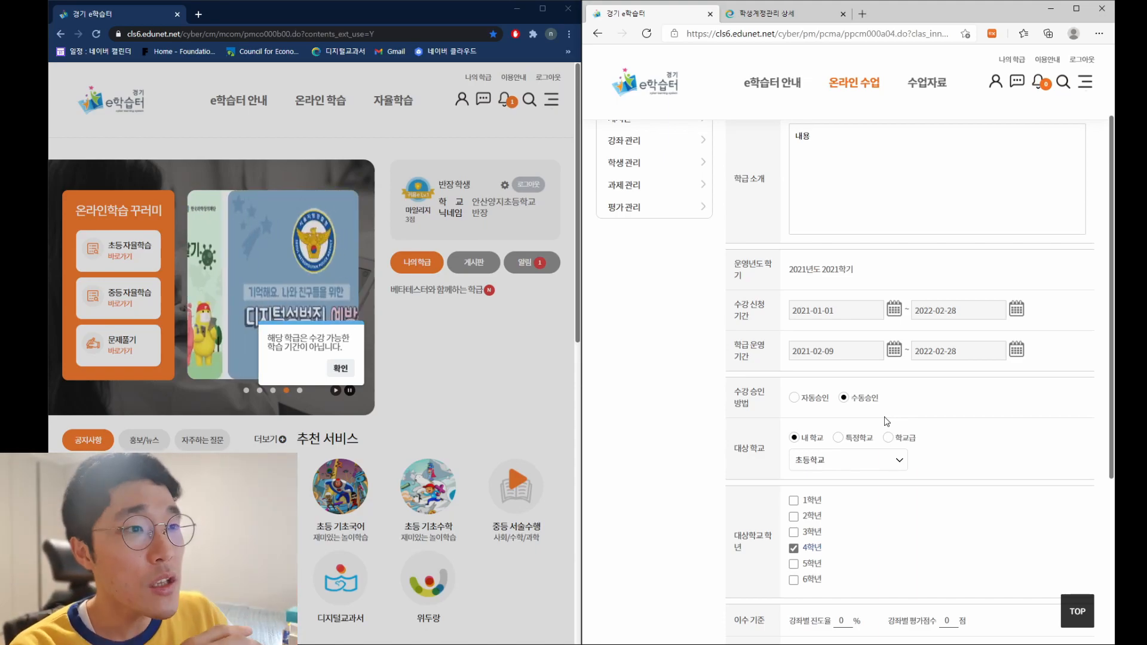
Step: Dismiss the student's class-not-open notices and log the student account out
left_click(340, 368)
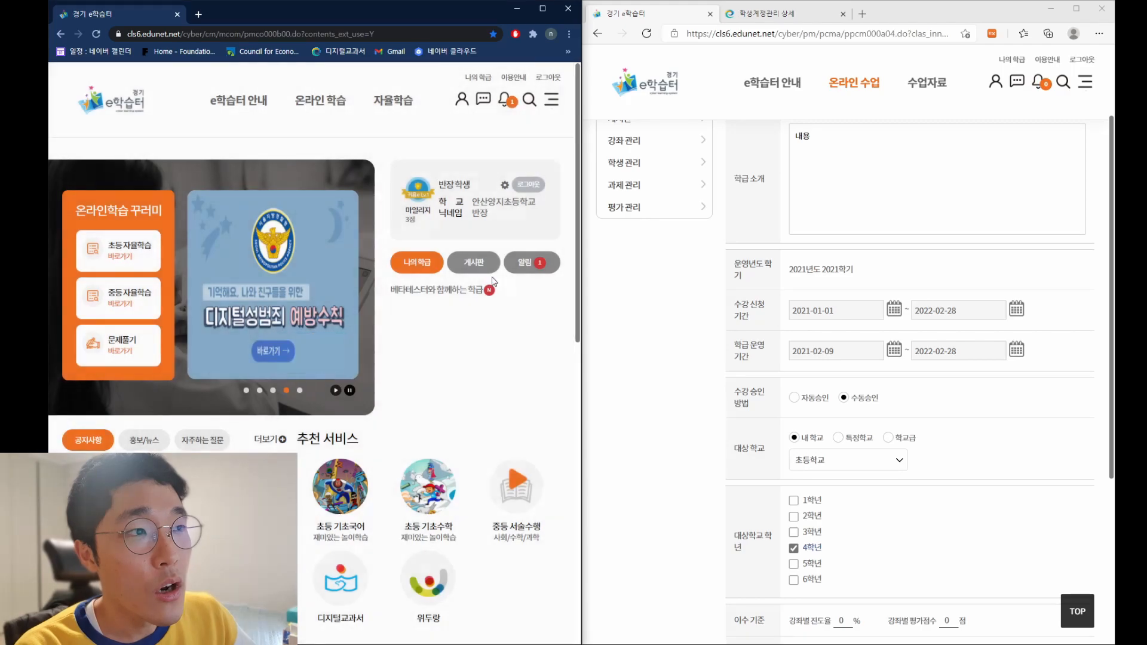
left_click(468, 289)
left_click(339, 369)
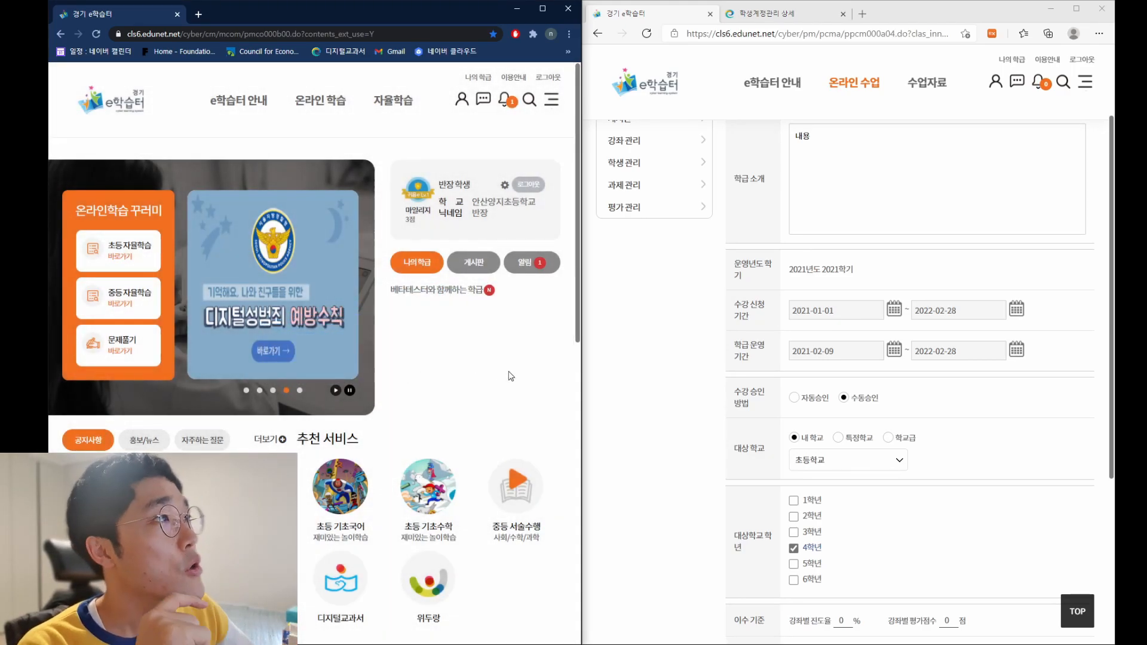
left_click(621, 377)
left_click(769, 25)
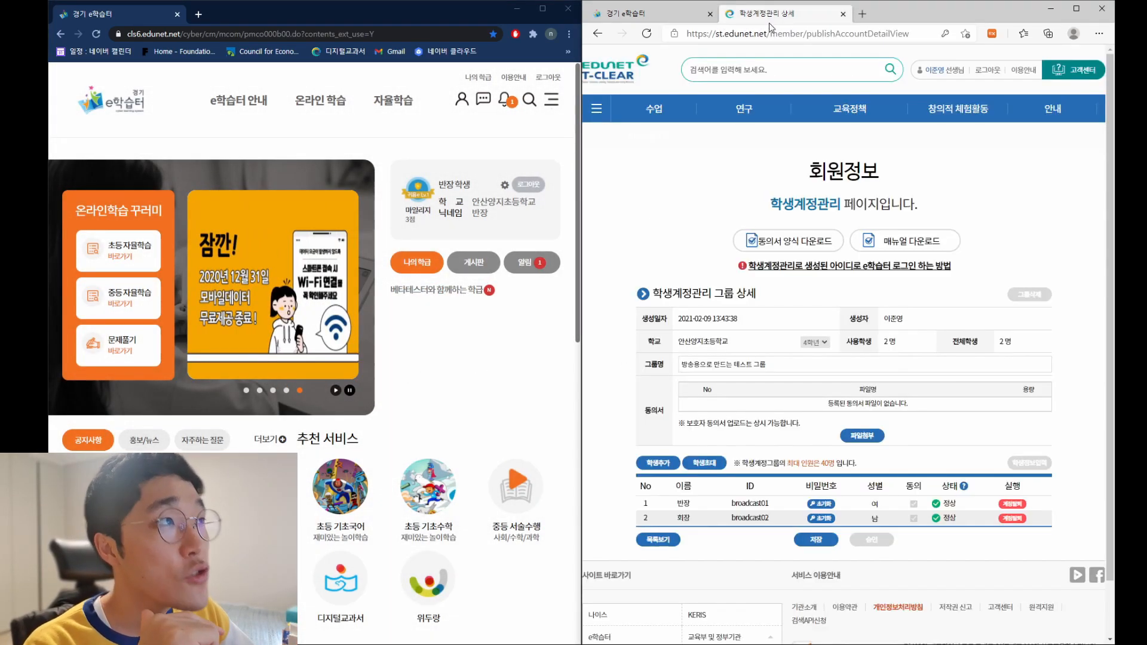
left_click(625, 13)
left_click(528, 184)
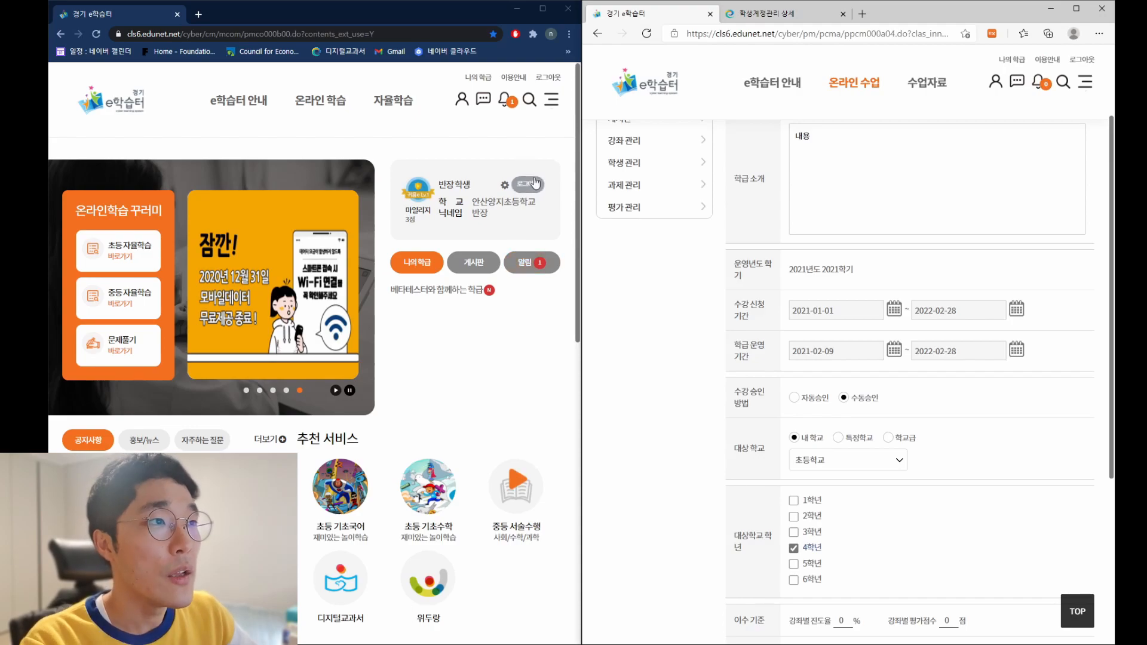
Step: Open the submission status of the 베타테스터와 함께하는 e학습터 알아보기(테스트용) class's assignment
double_click(463, 252)
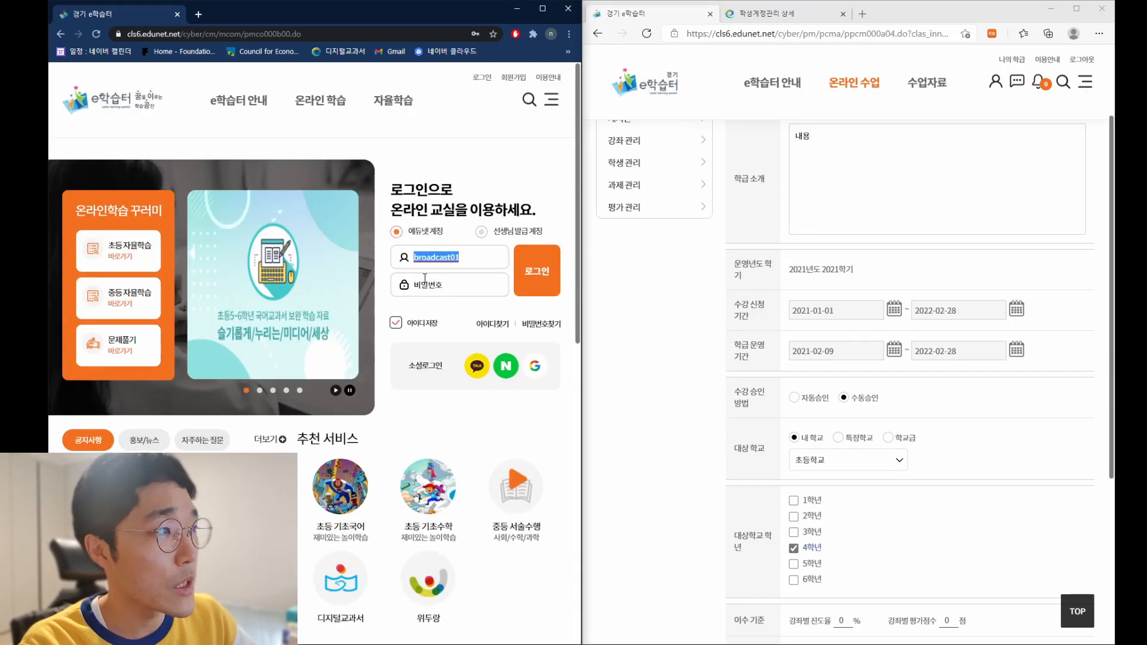
scroll(687, 263, "up", 2)
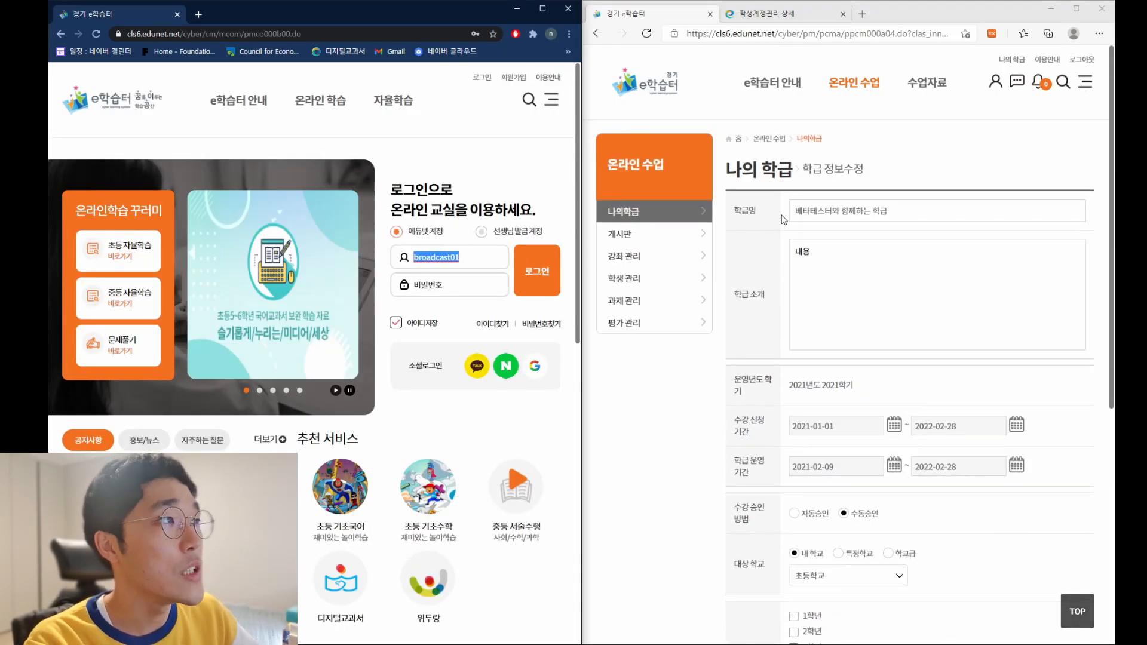
left_click(773, 146)
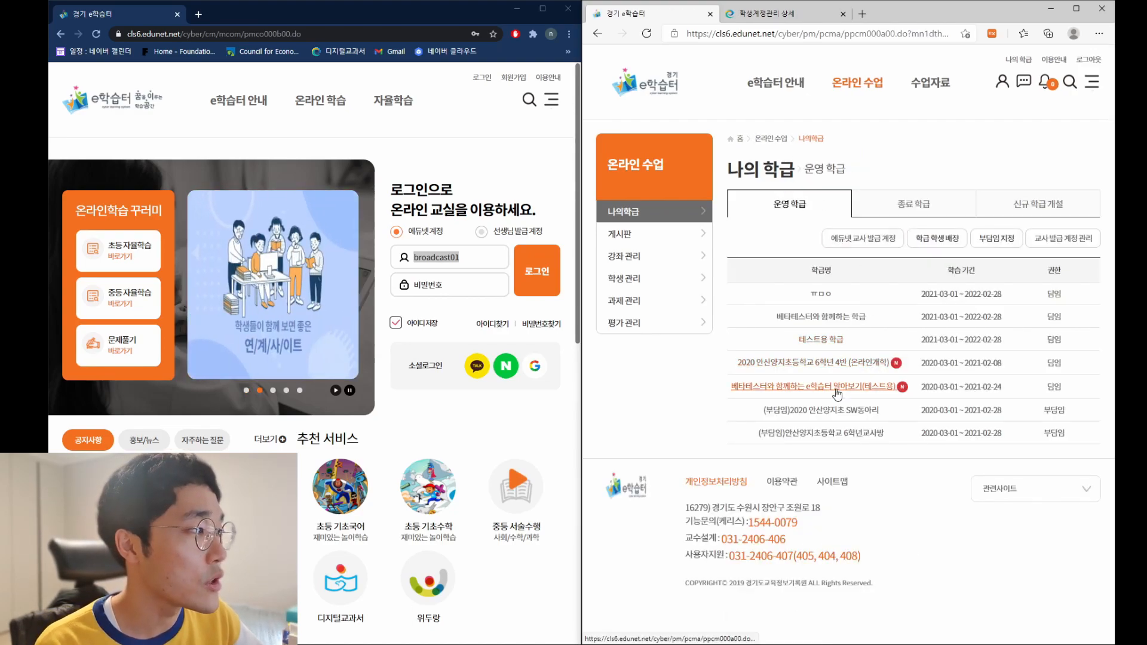
left_click(838, 388)
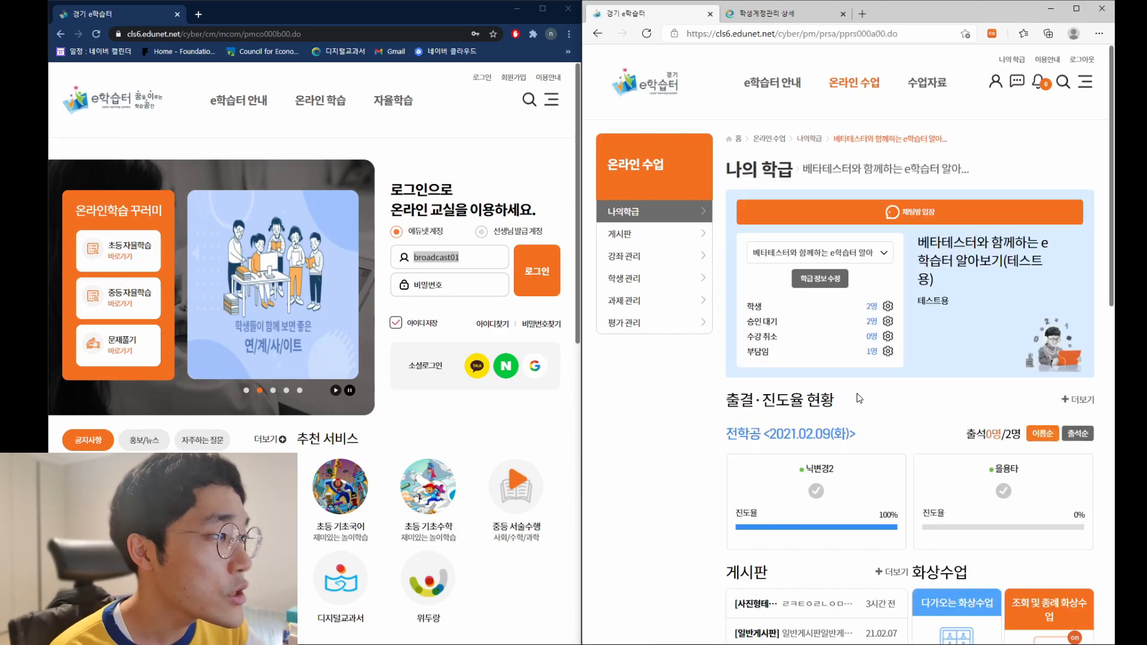
scroll(860, 359, "down", 8)
left_click(800, 366)
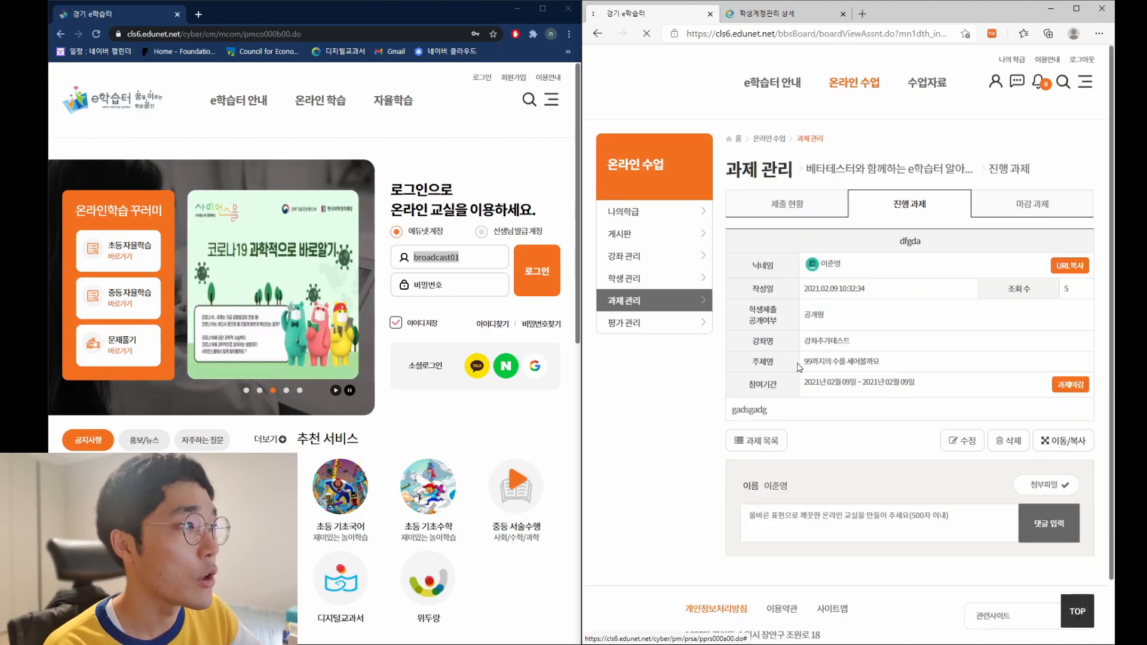
left_click(819, 206)
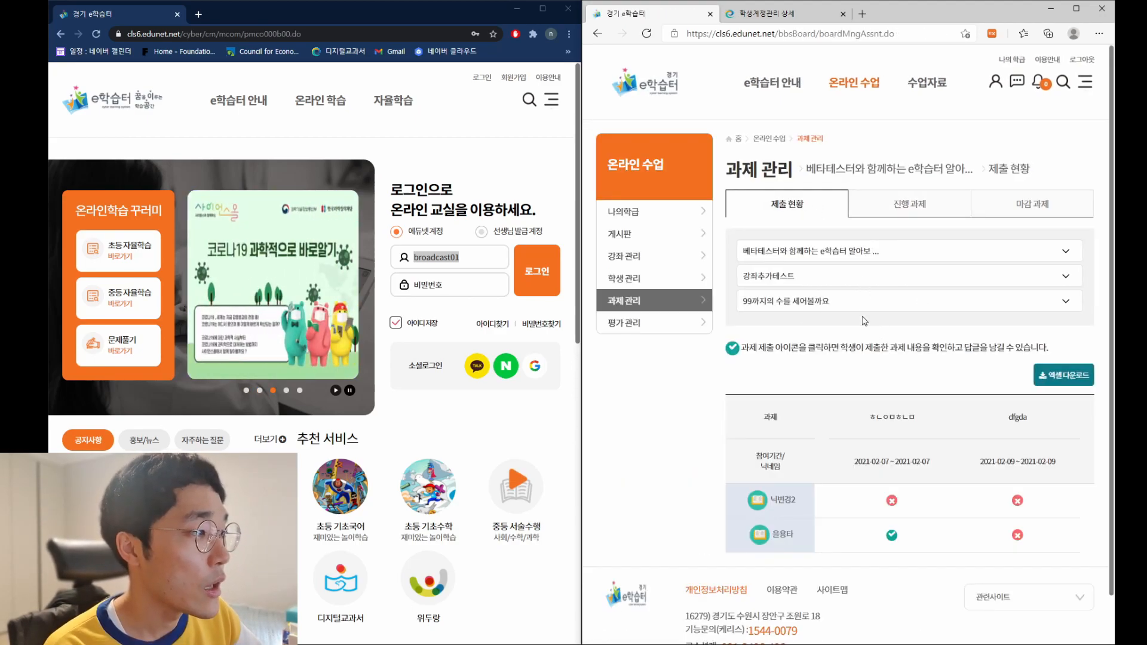
Step: Review the student's submitted comment and attachment under 마감 과제, then return to 제출 현황
scroll(865, 304, "down", 1)
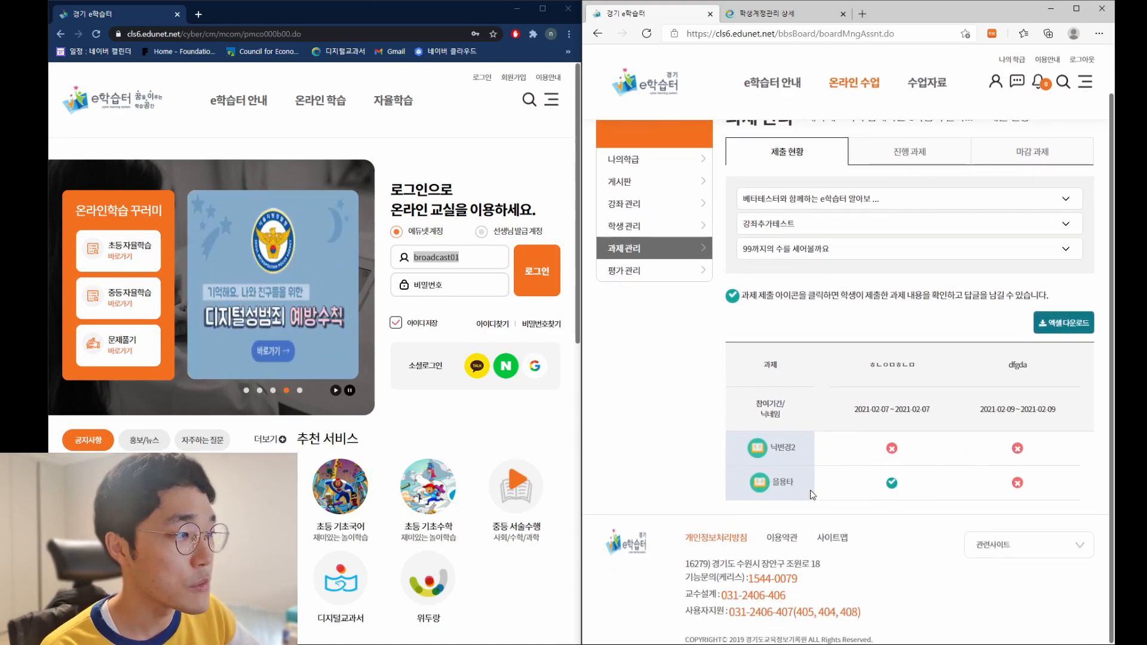
double_click(772, 483)
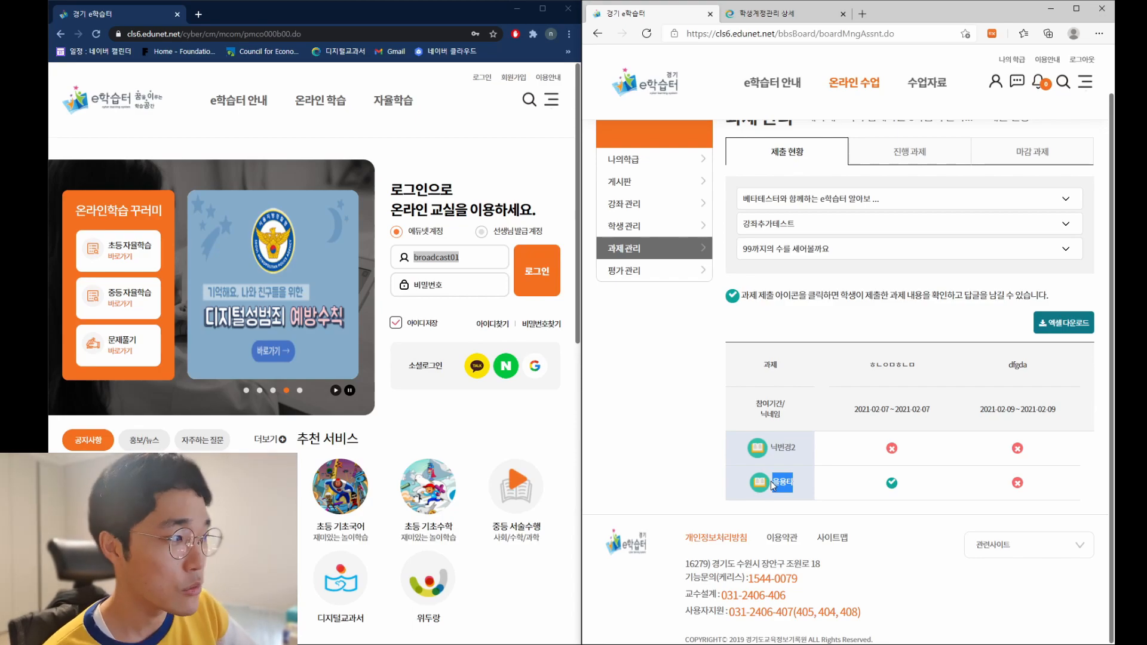
scroll(923, 475, "up", 1)
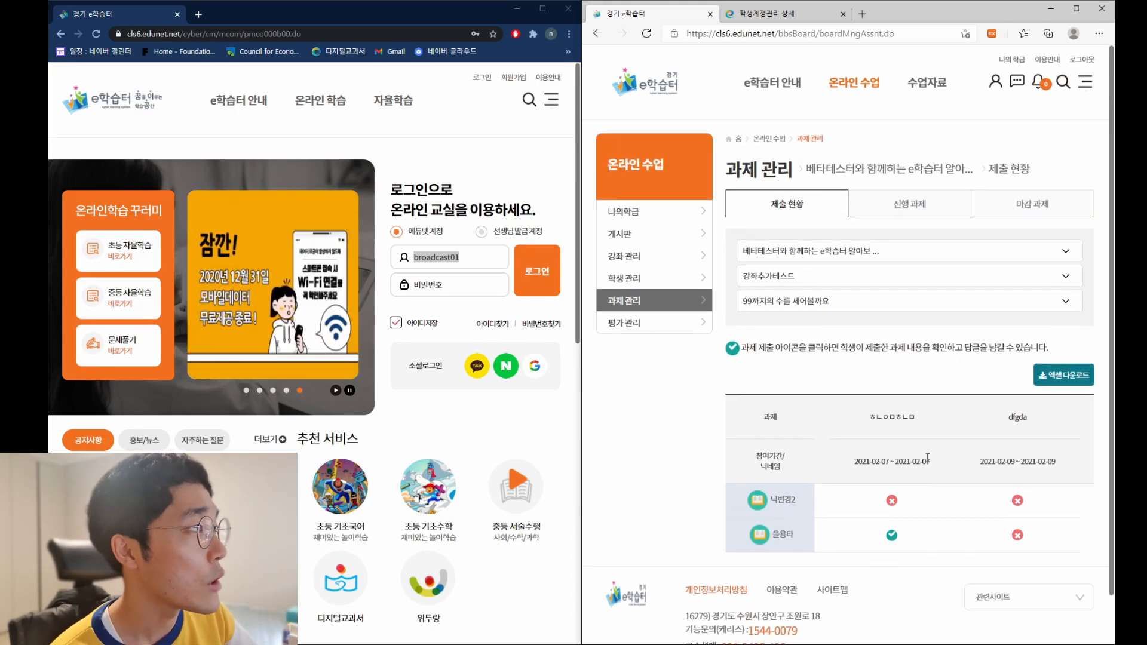
left_click(1014, 206)
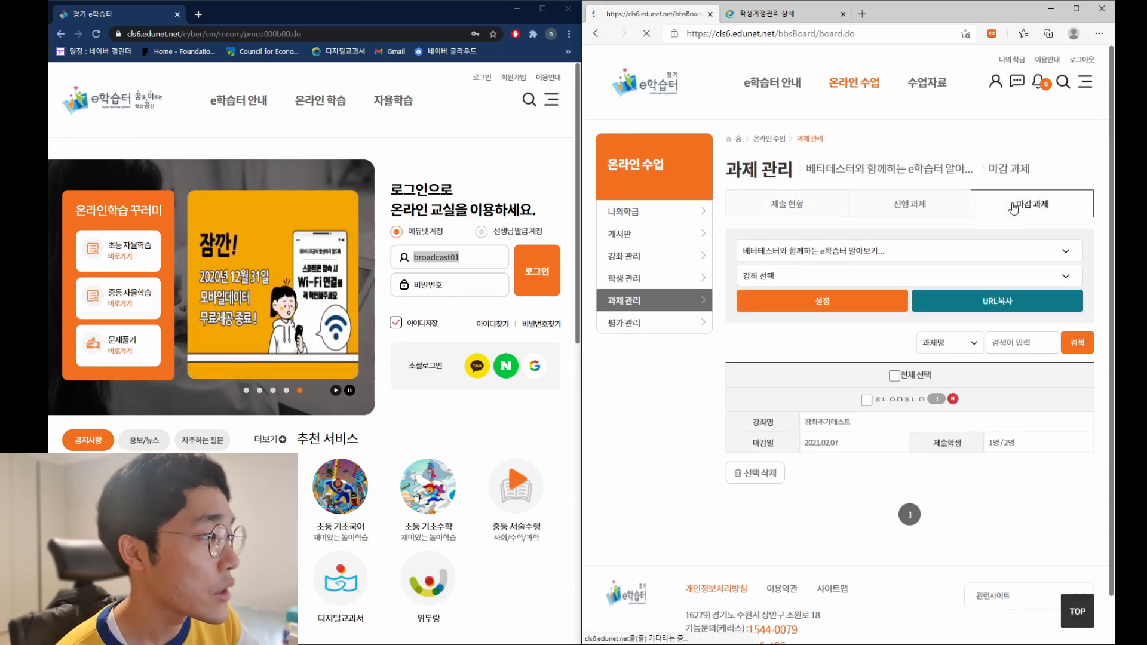
left_click(905, 402)
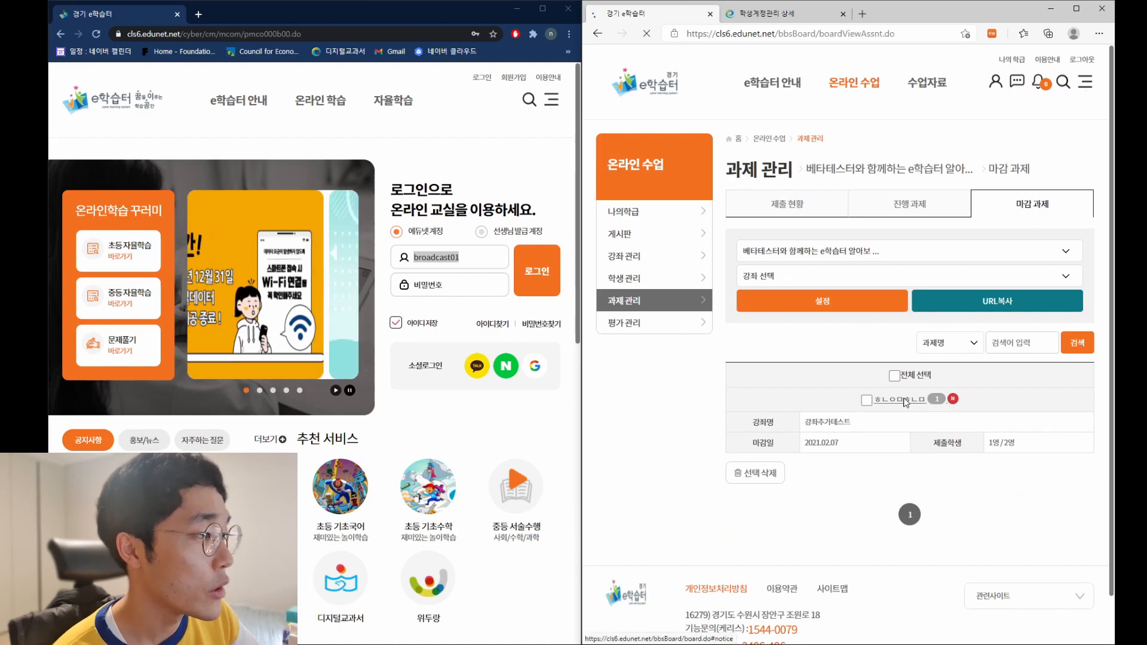
left_click_drag(728, 501, 818, 538)
left_click(818, 542)
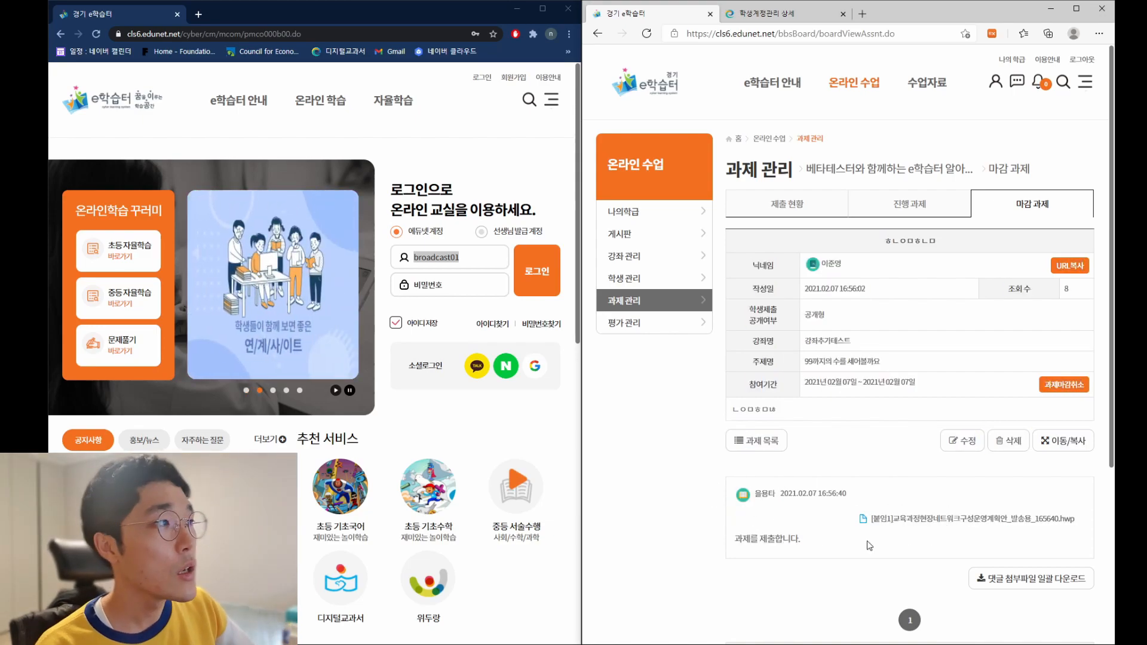
left_click(820, 209)
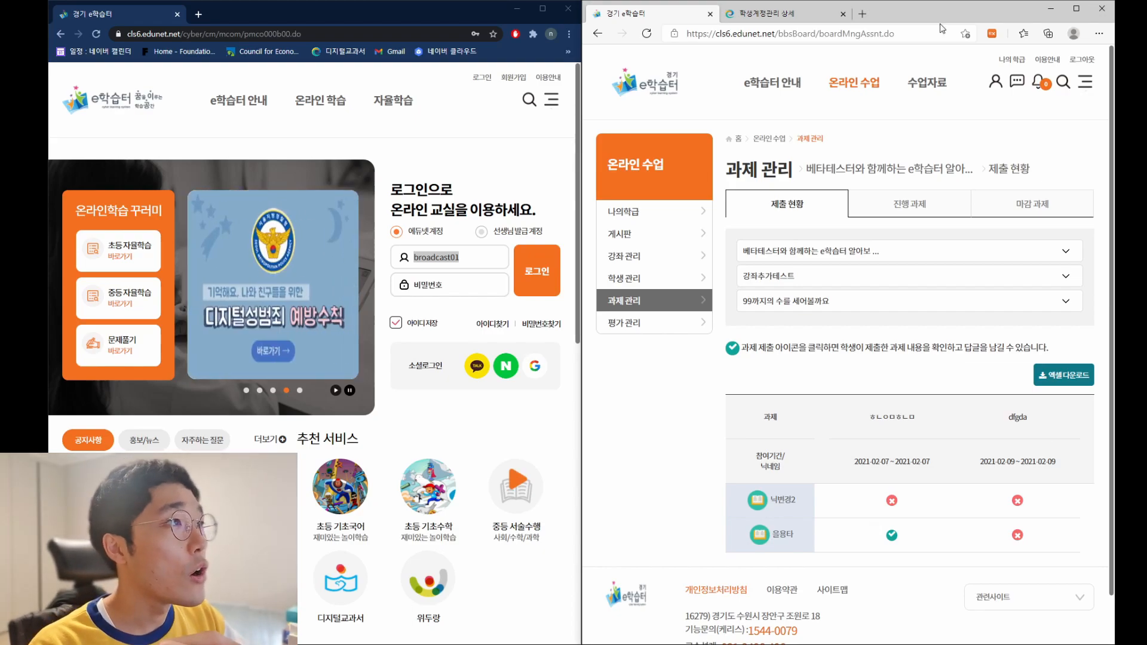
Step: Go to the e학습터 home, open 베타테스터와 함께하는 학급, and scroll to its 과제 and 강좌
left_click(645, 82)
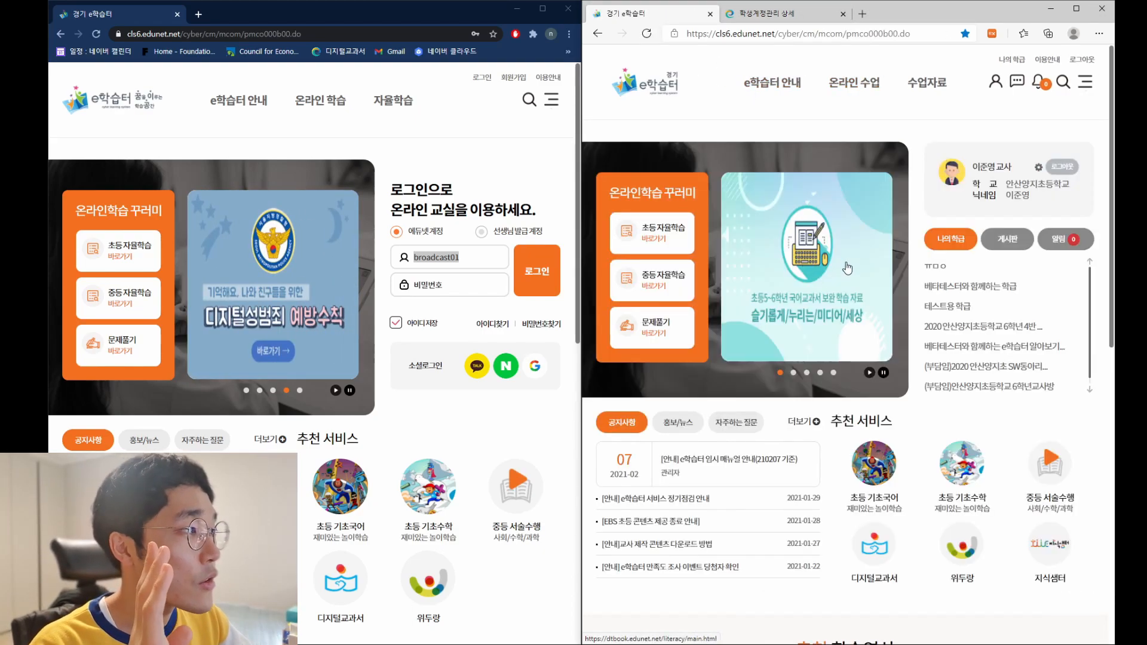
left_click(946, 287)
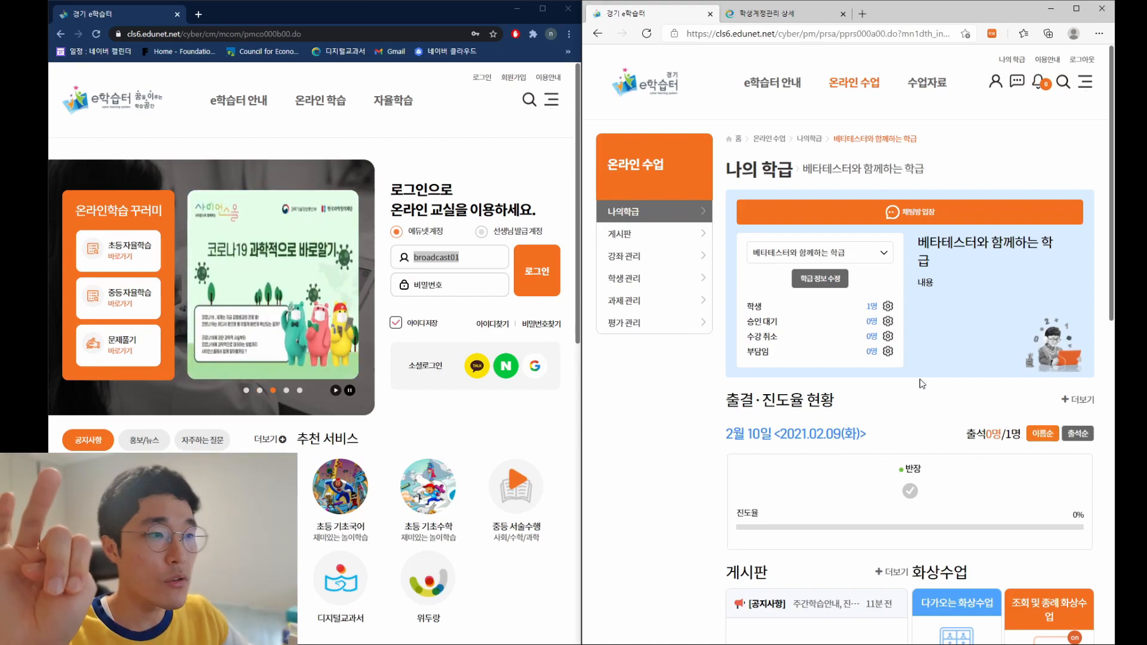
scroll(922, 383, "down", 10)
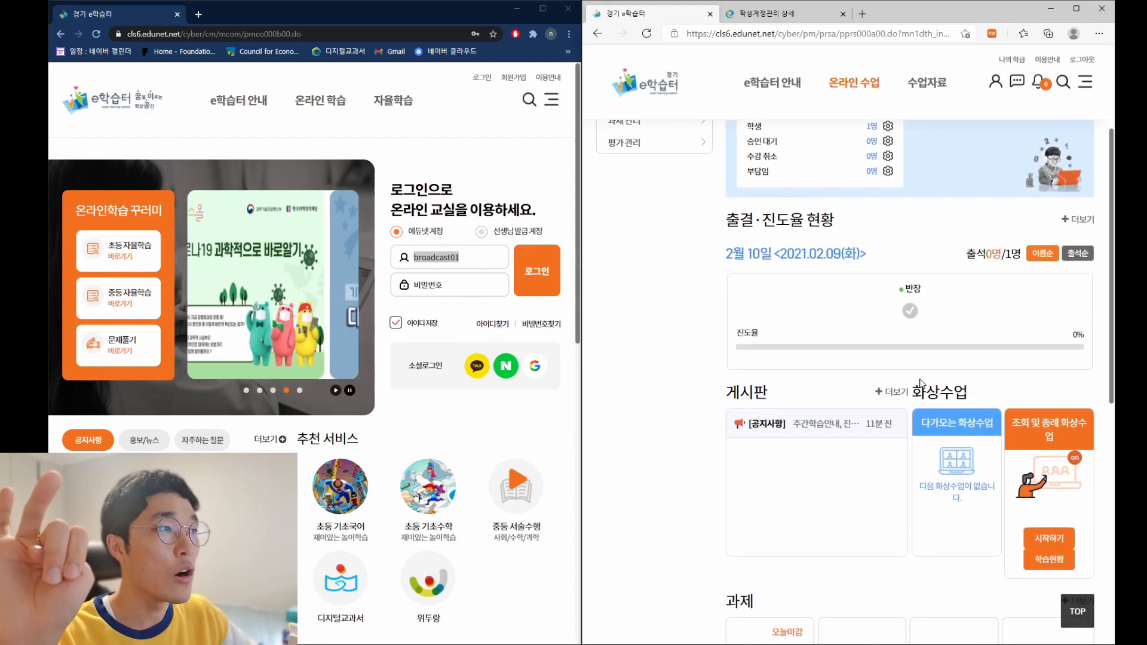